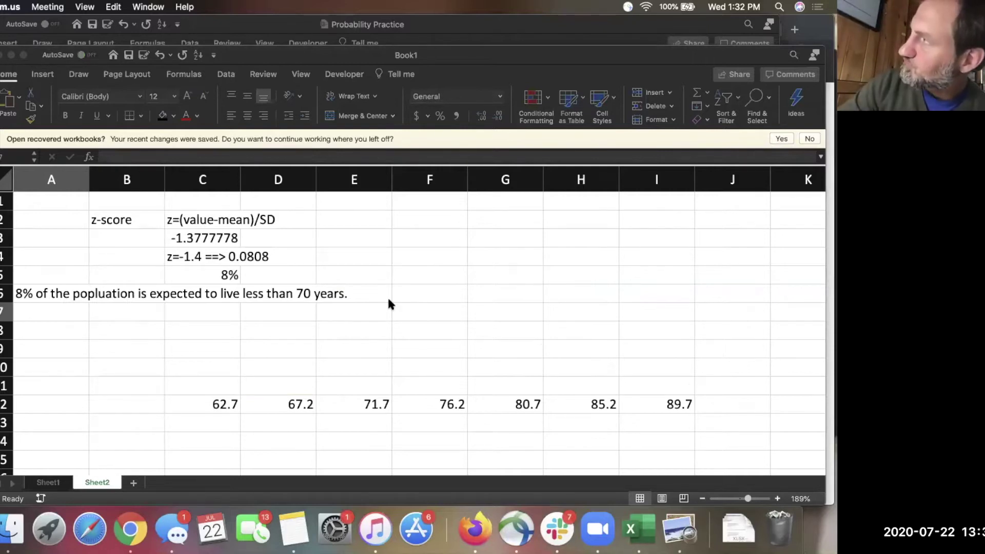
Switch from the Excel z-score workbook to Chrome's Wednesday Warm Up announcement.
key(super+Tab)
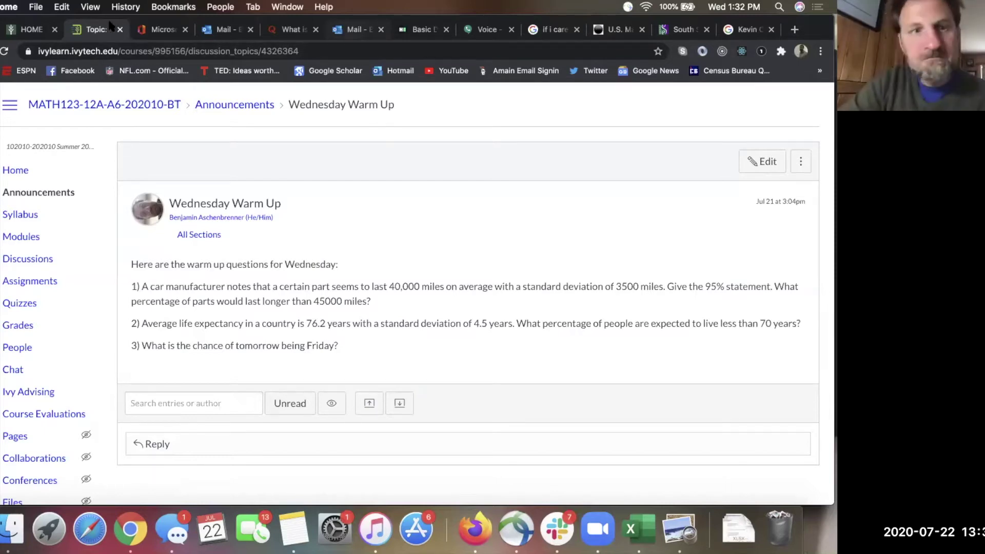
Check the Outlook inbox, then return to the Canvas Wednesday Warm Up announcement.
click(348, 30)
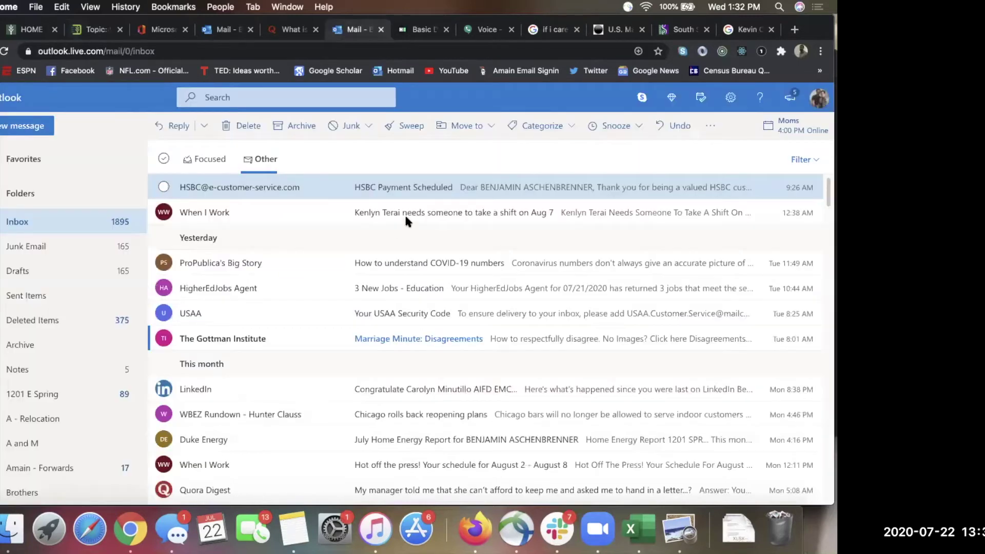
click(165, 32)
click(97, 31)
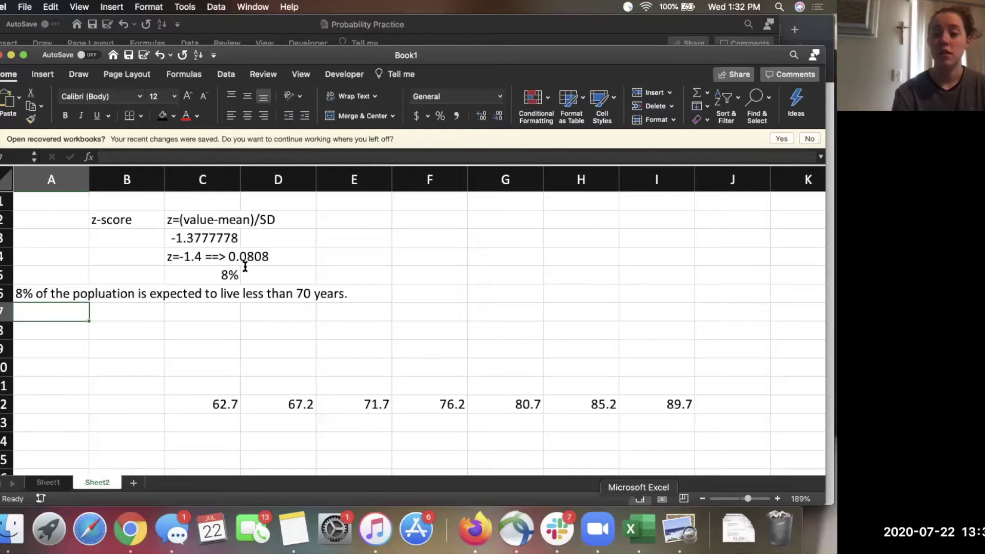
Add Sheet3 and enter 'What chance is it that tomorrow is Friday?' in B2.
key(shift+F11)
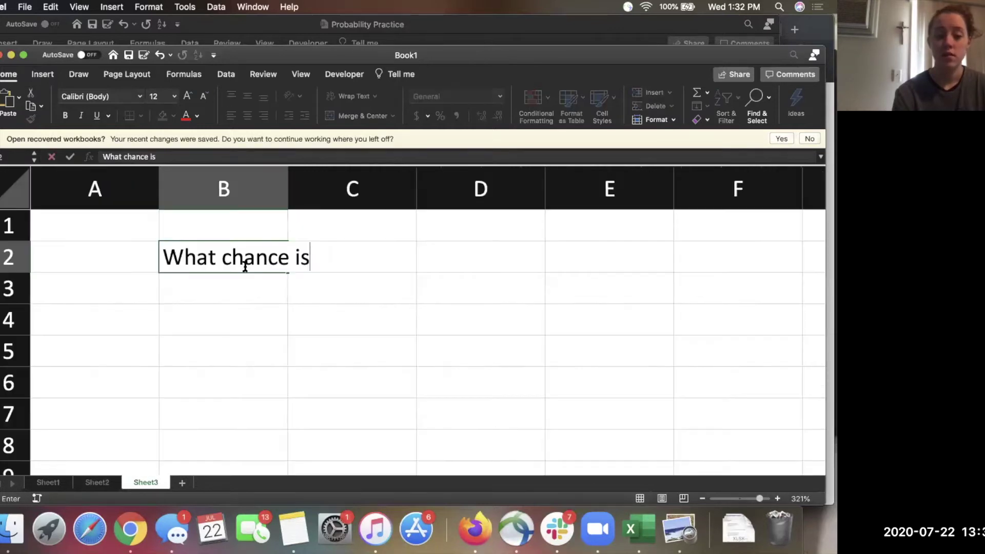
text(it that tomorrow is Fr)
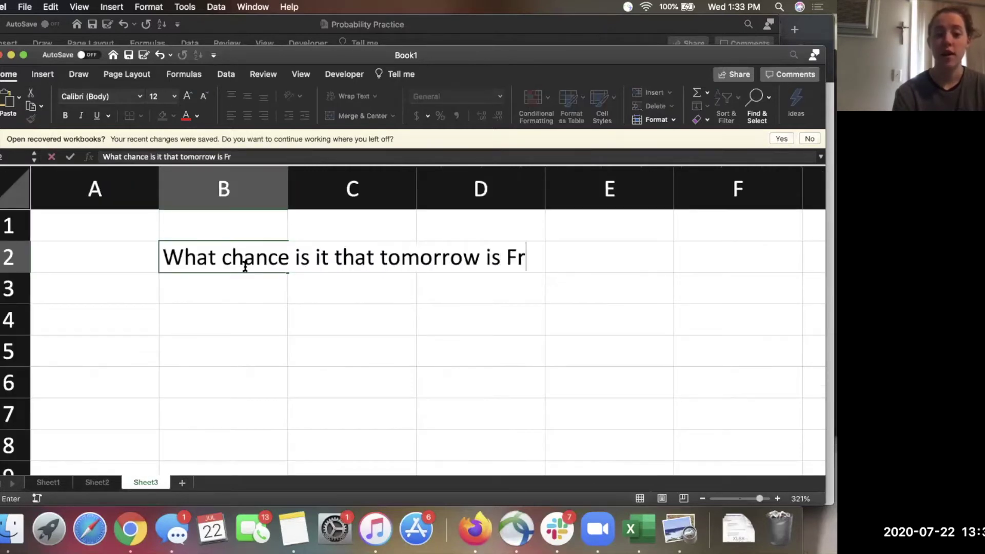
text(iday?)
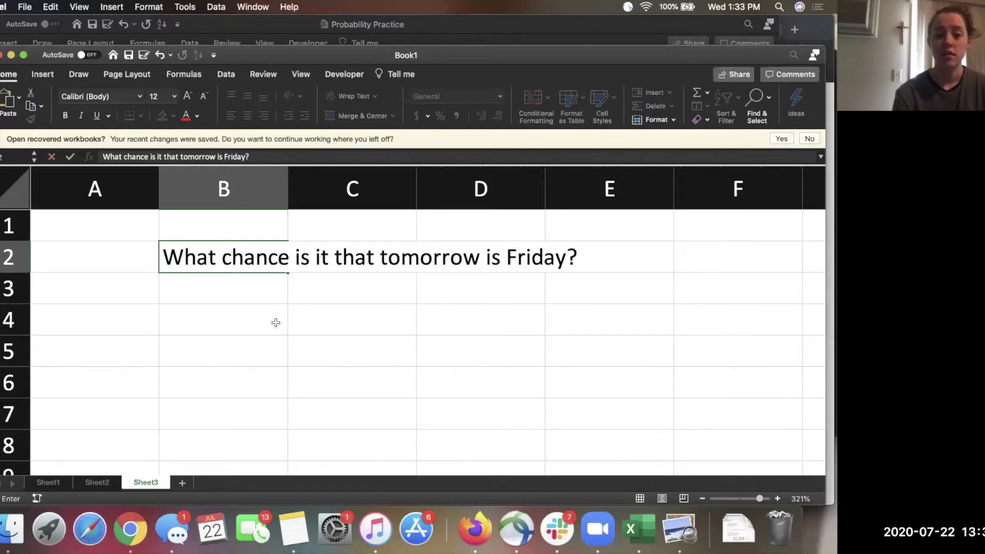
key(Return)
click(352, 302)
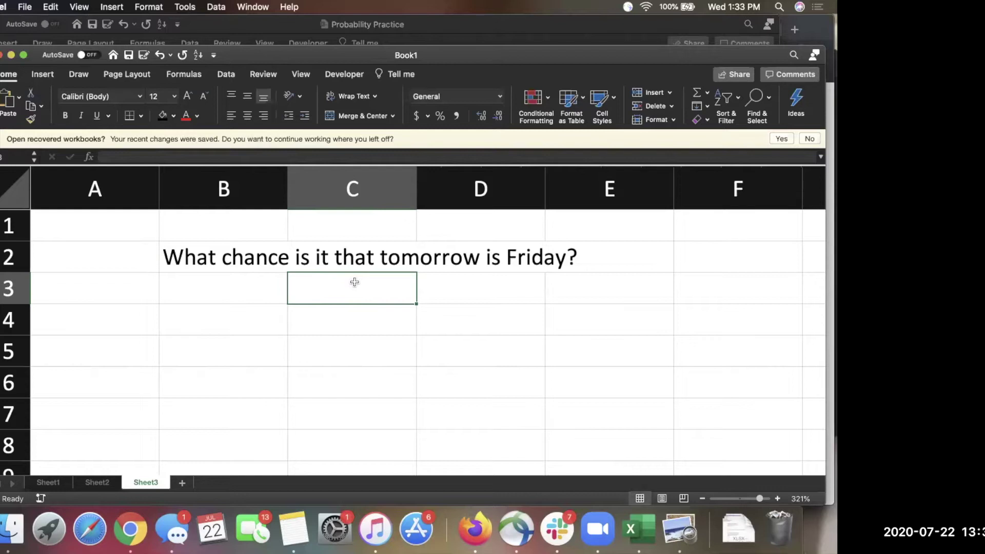
Enter 0% in B4 and 100% in B5.
click(260, 323)
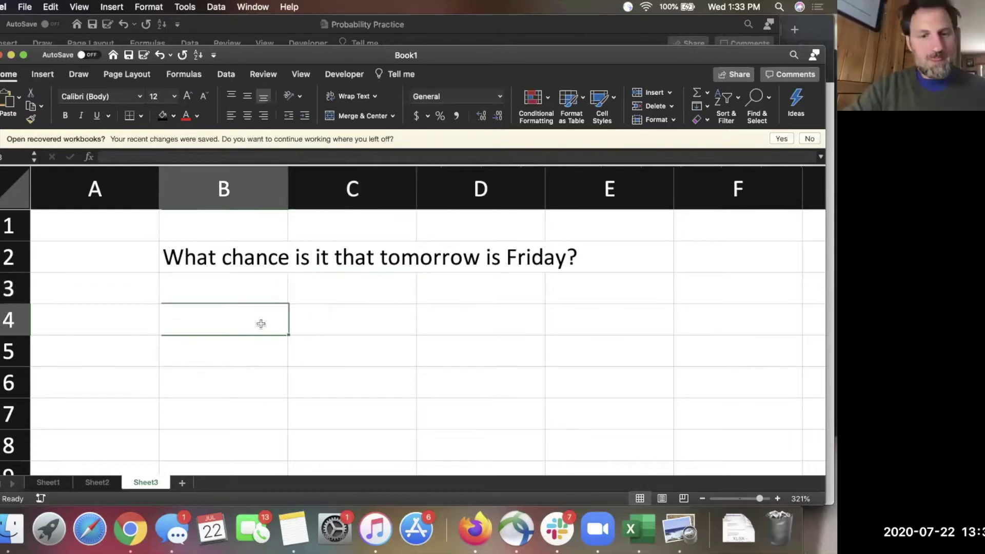
text(0%)
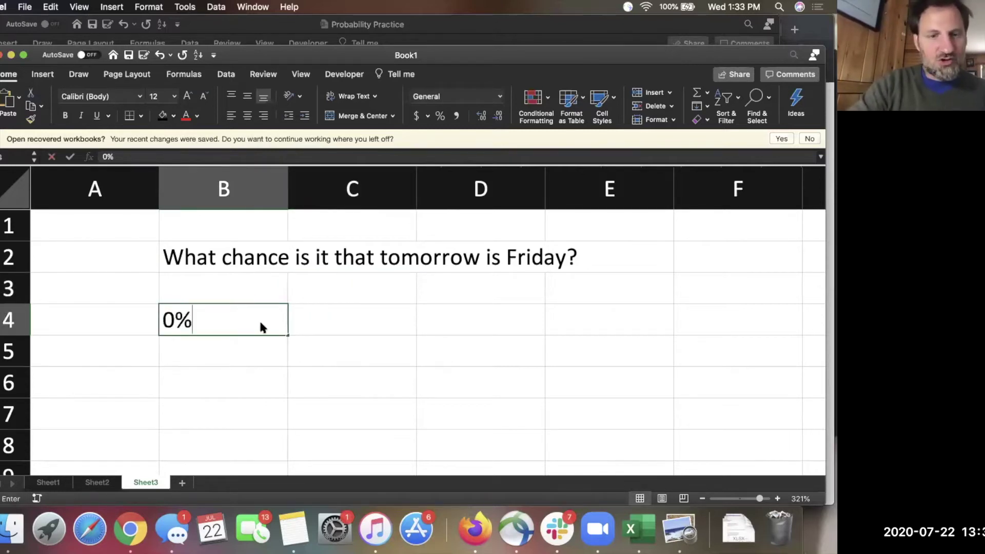
click(253, 353)
text(100%)
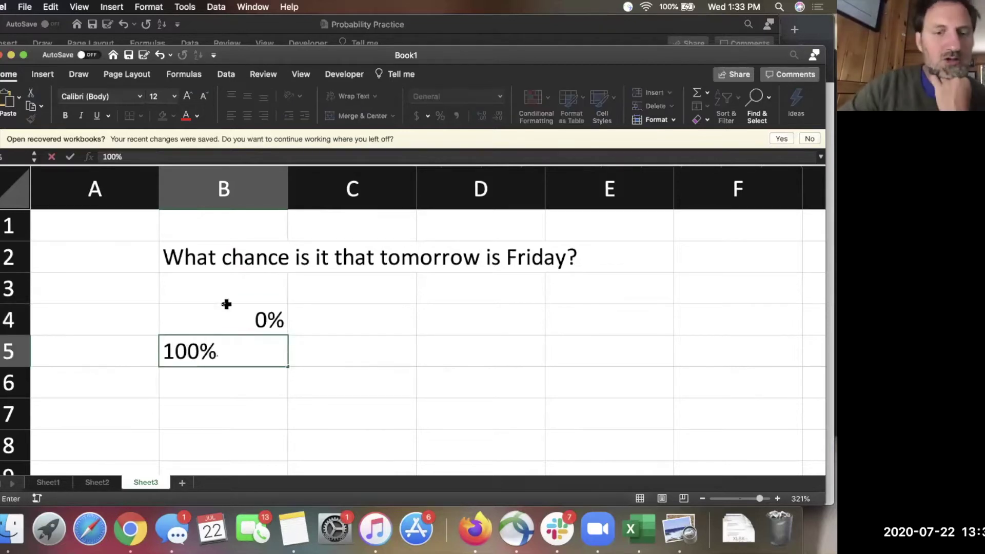
Label both rows 'chance' with 'means it is not going to happen' and 'means it is going to happen'.
click(360, 320)
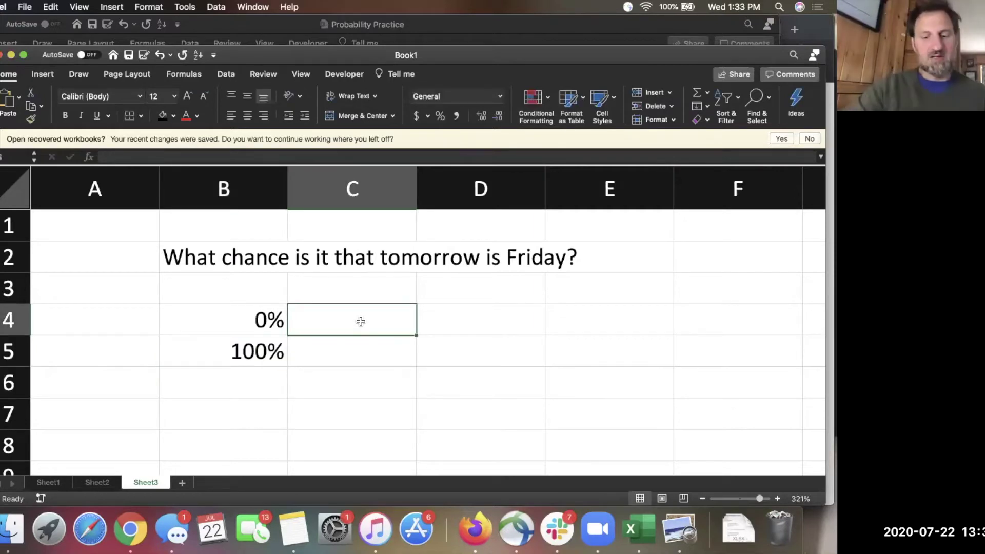
text(chance)
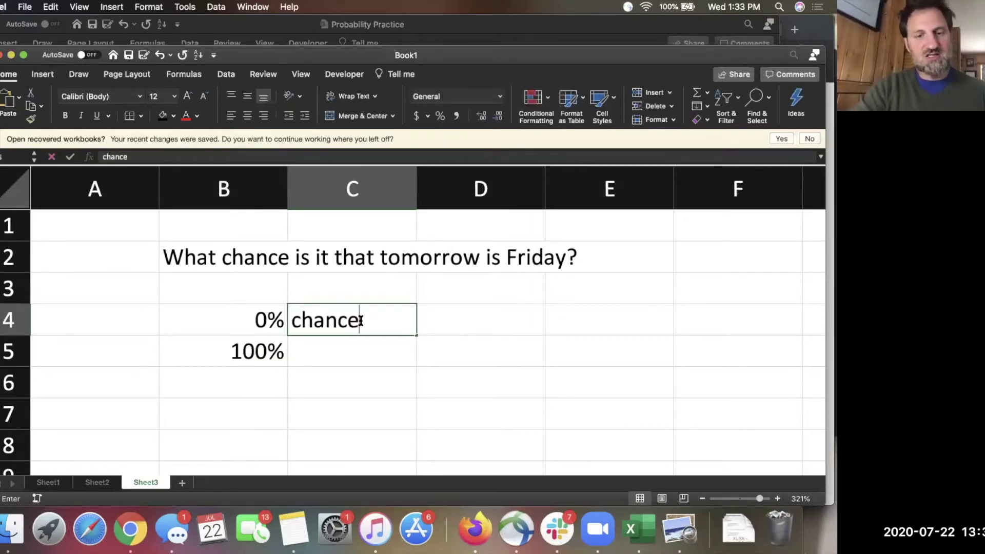
key(Tab)
text(means i)
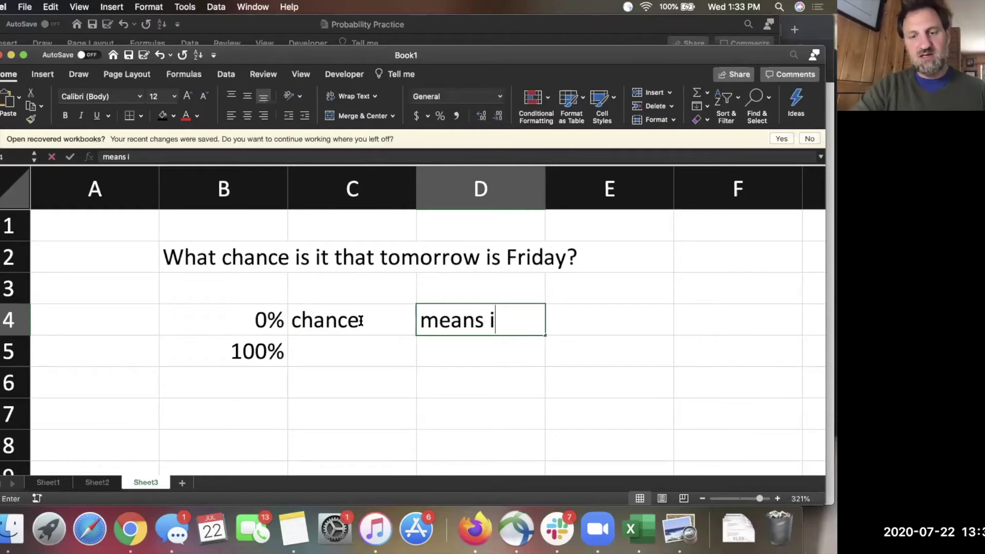
text(t is not going to happen)
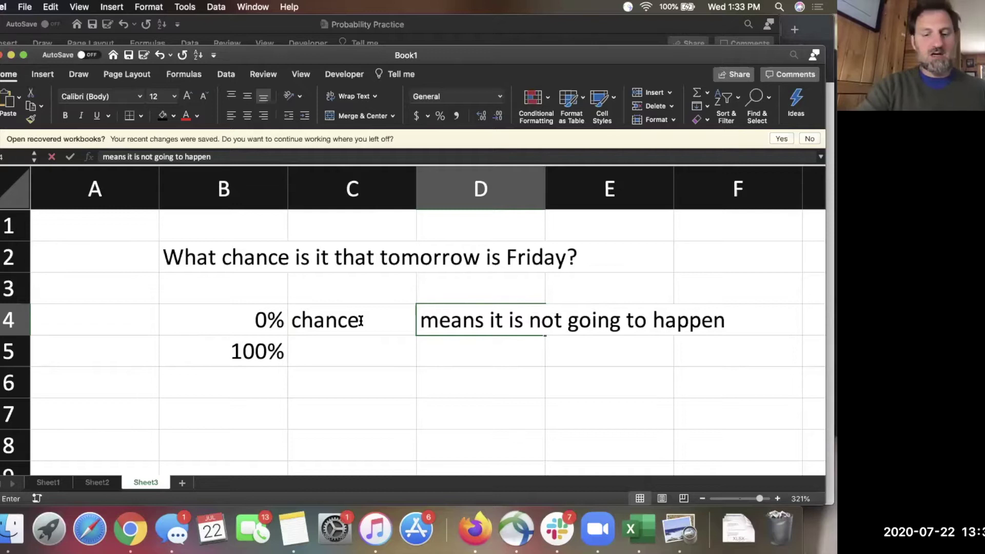
key(Return)
text(c)
key(Tab)
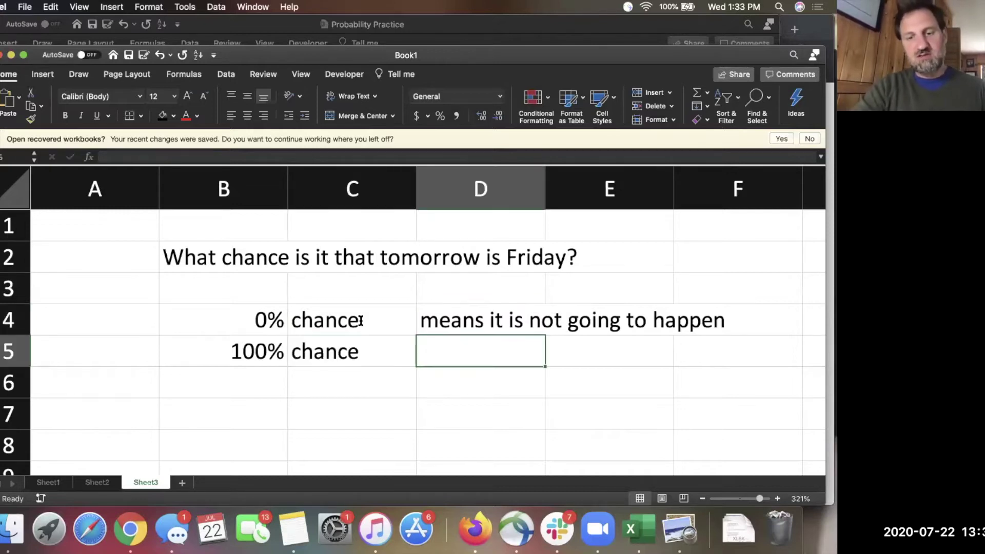
text(means it is going to happen)
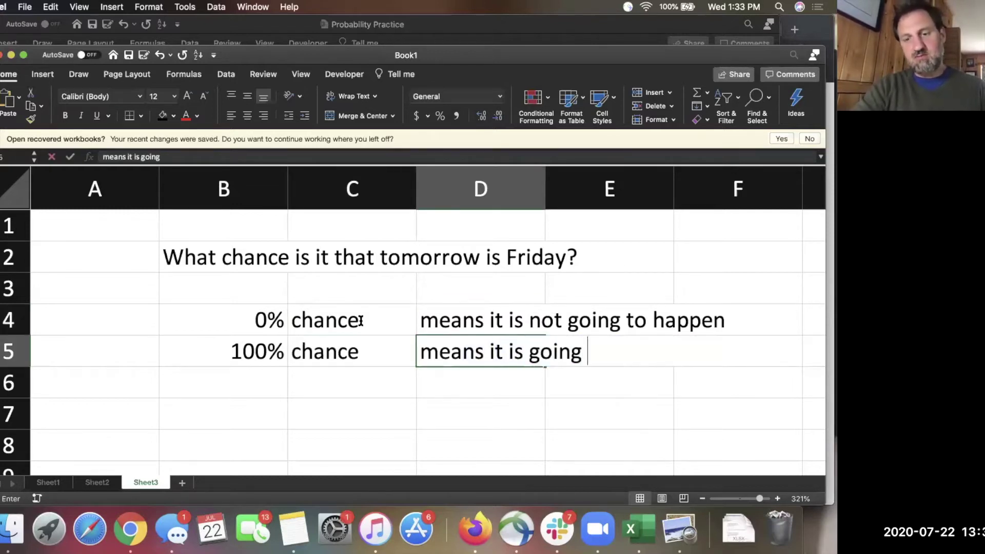
key(Return)
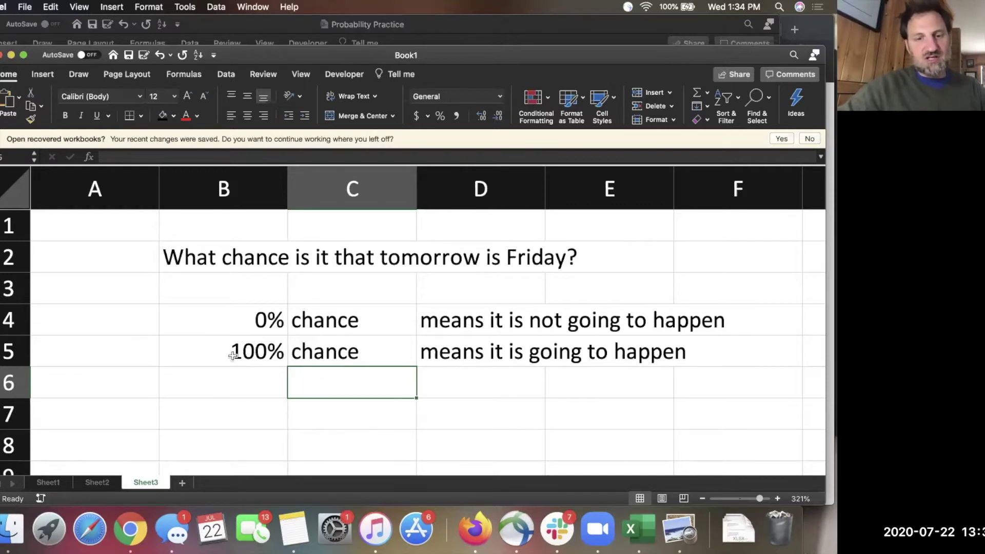
Move the 100% row from B5:E5 down to row 6.
drag(233, 355, 590, 352)
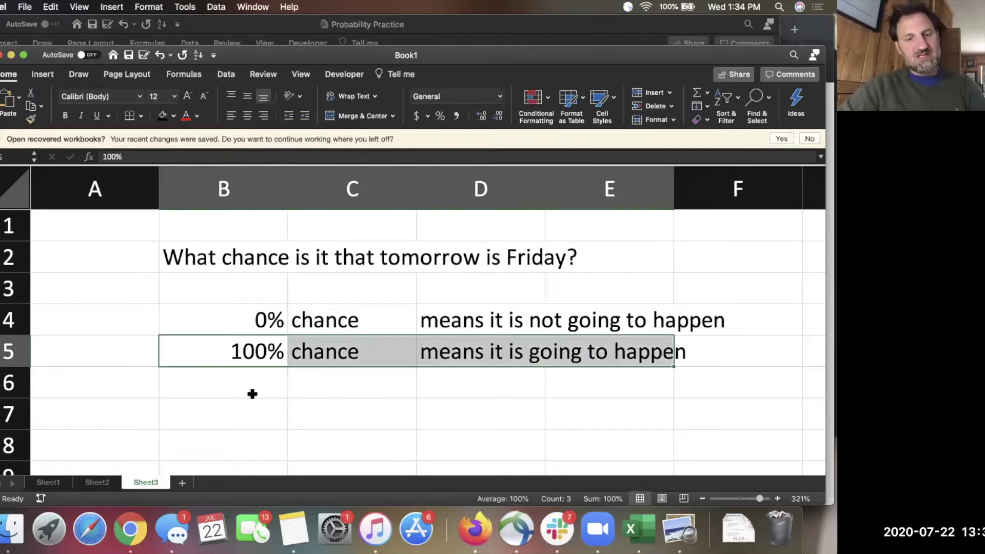
key(super+x)
click(244, 387)
key(super+v)
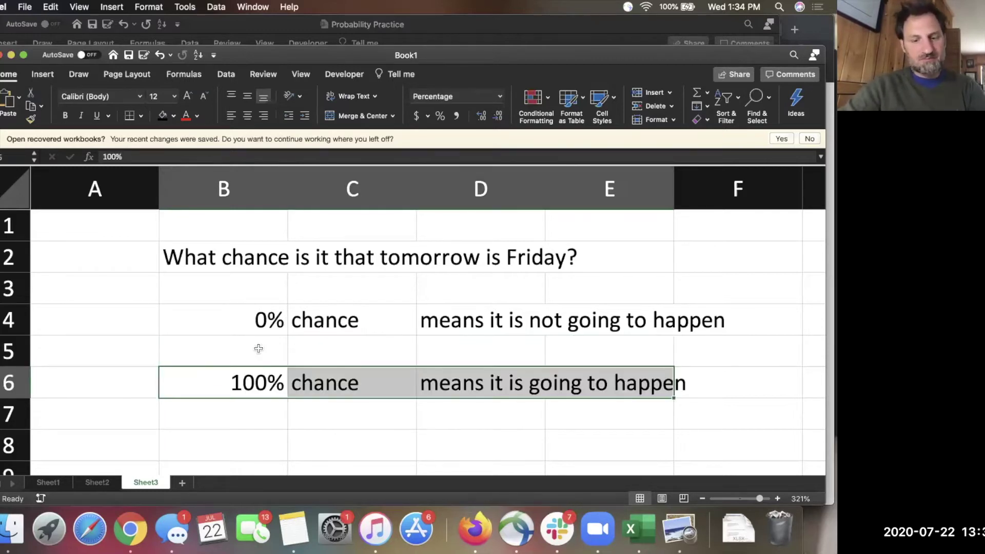
Fill row 5 with 50% chance, equally likely to happen or not happen.
click(259, 349)
text(5)
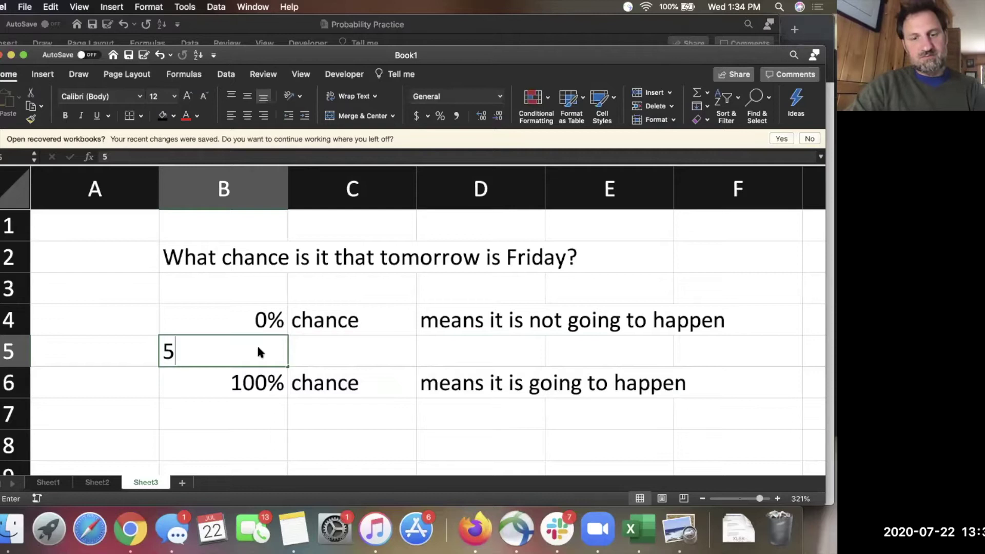
text(0%)
key(Tab)
text(Chn)
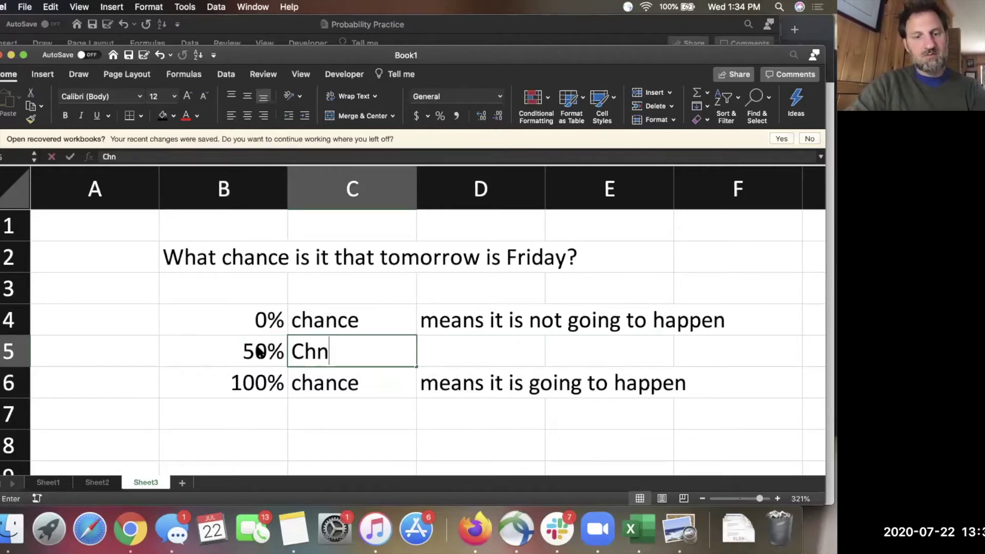
key(BackSpace)
key(BackSpace)
key(BackSpace)
text(chance)
key(Tab)
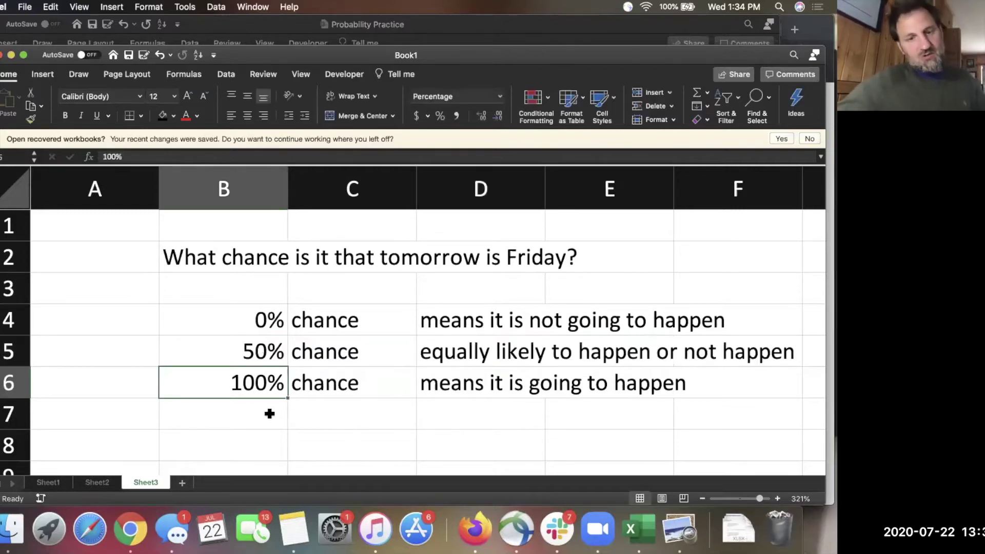
key(Down)
key(Down)
key(Right)
click(263, 414)
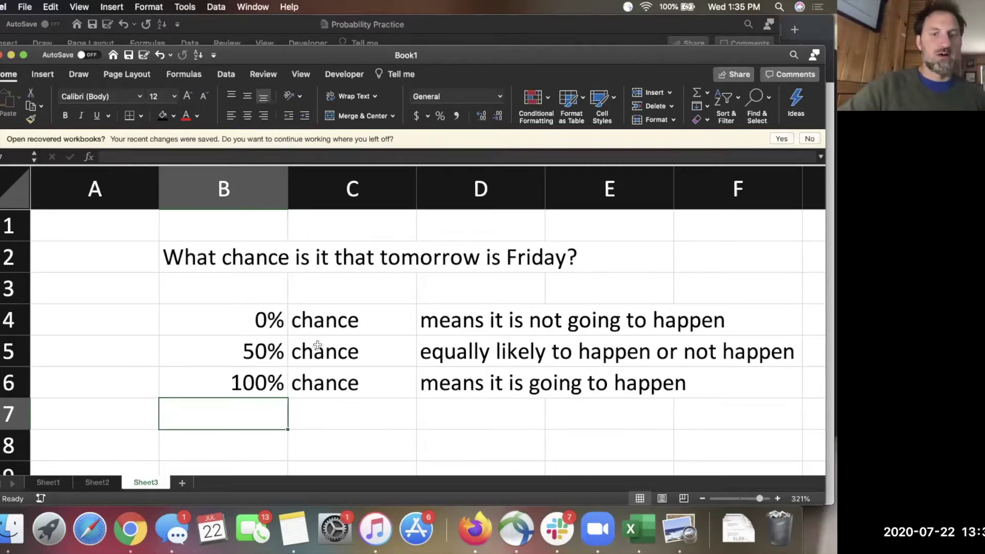
click(297, 417)
click(217, 395)
click(221, 421)
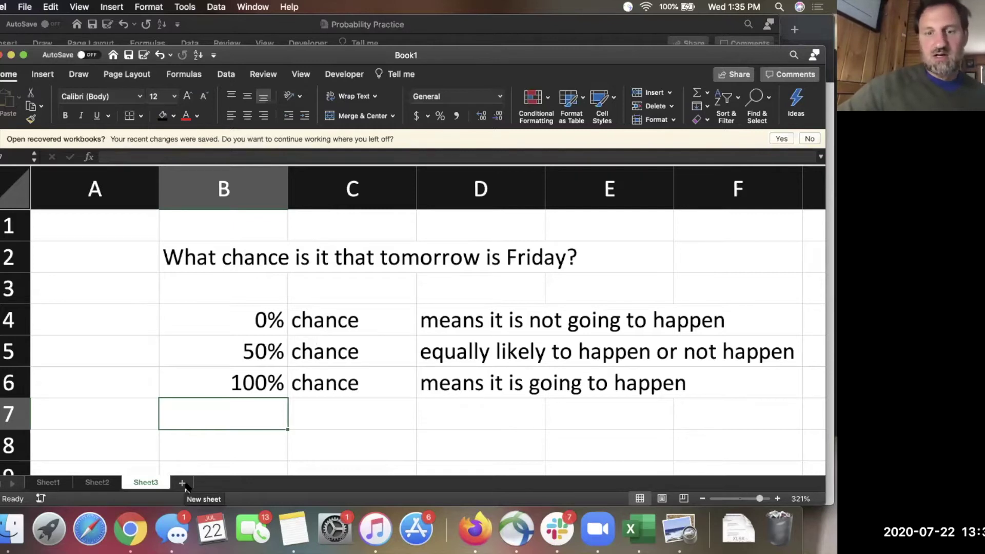
Add a new sheet and enter 'We are going to build our probabilities as ratio' in B2.
click(182, 483)
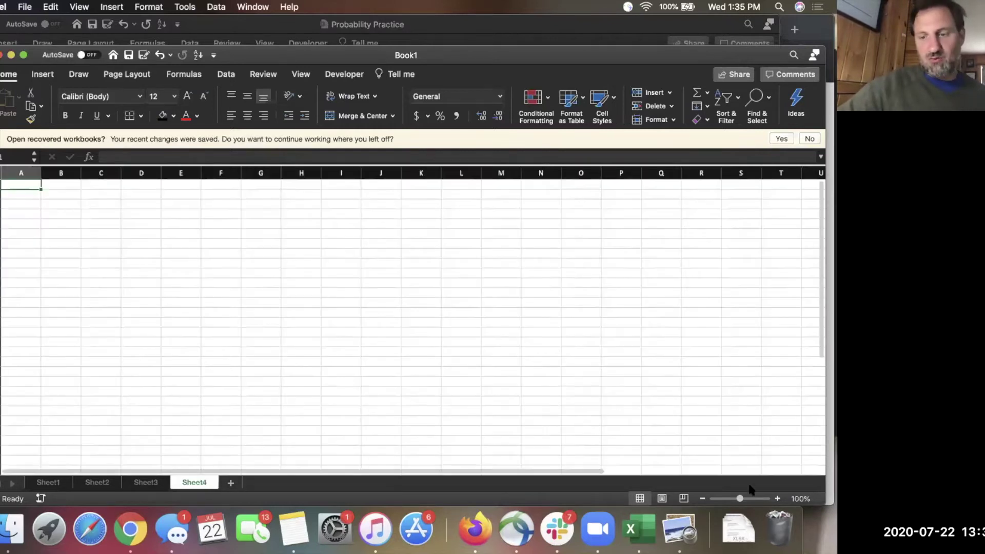
click(750, 499)
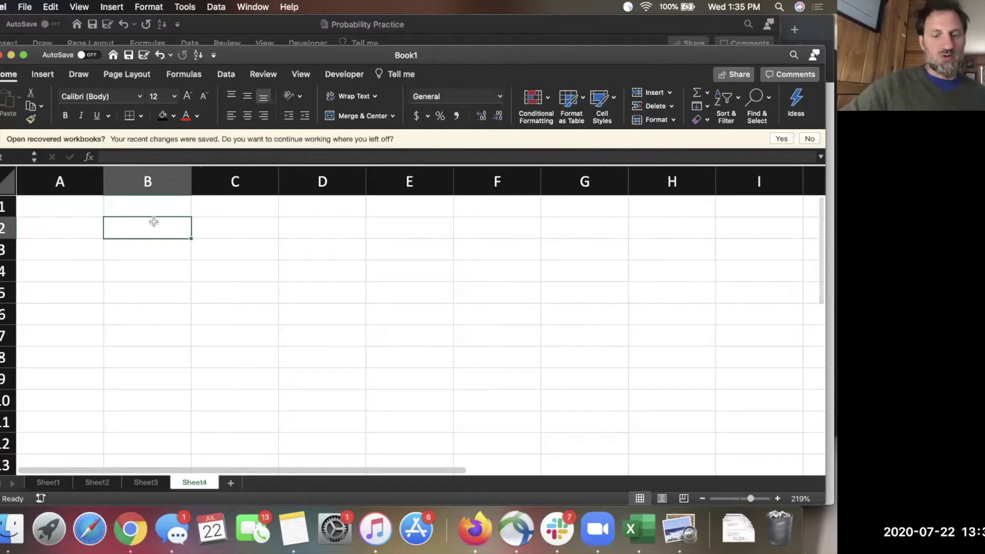
text(We are)
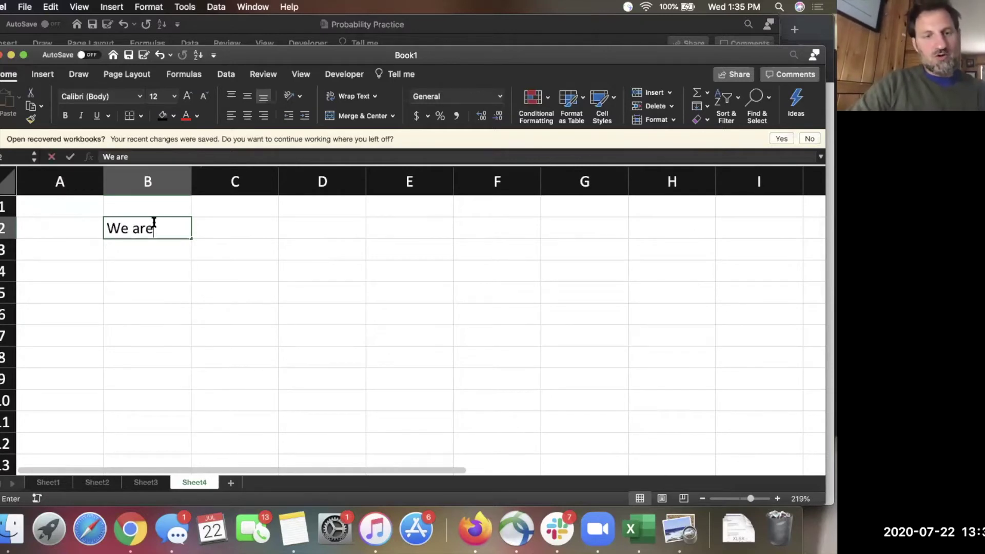
text( going to build our)
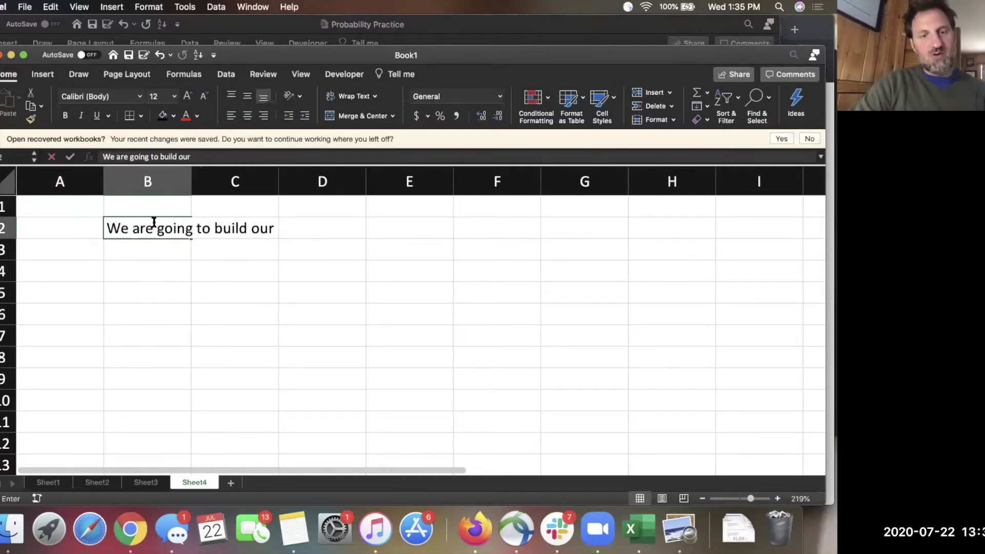
text( probabiliti)
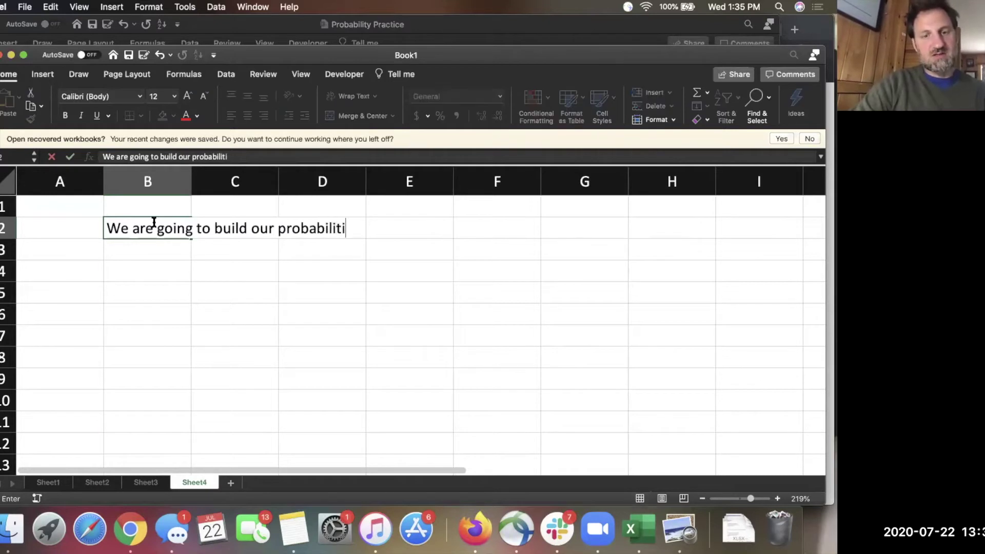
text(es as ratios)
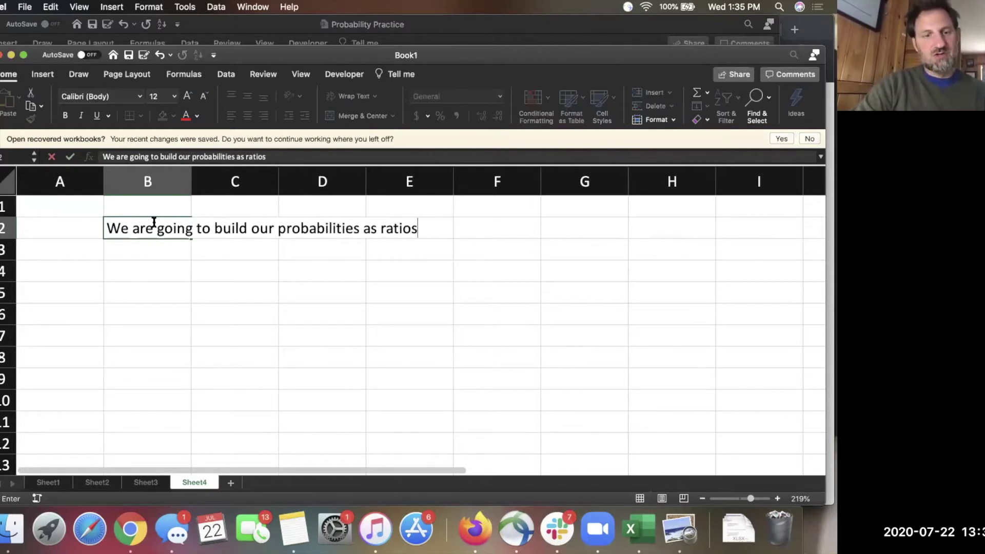
key(Return)
Type 'the number of ways we could "succeed"' in C3 and 'the number of total possibilities' in C4.
key(Right)
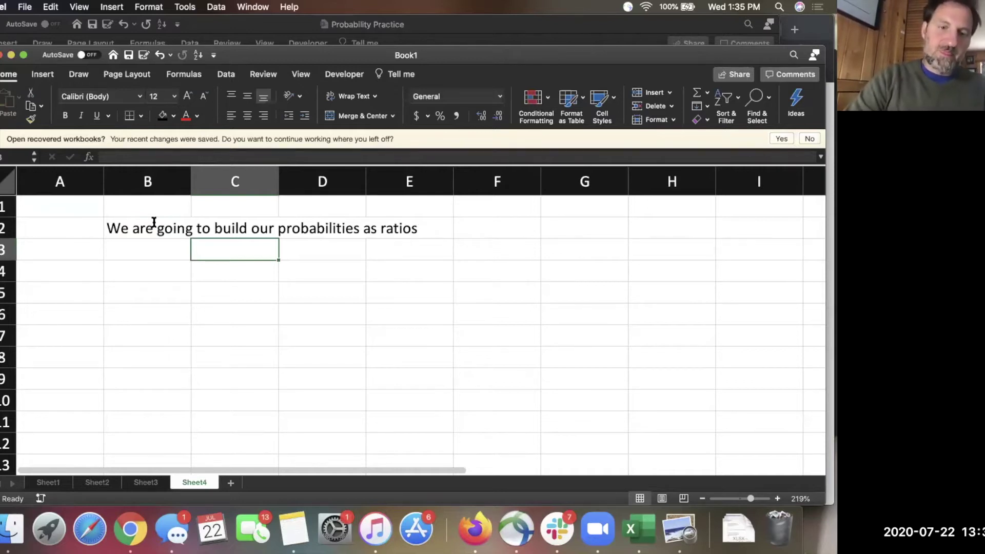
text(the number of ways we could)
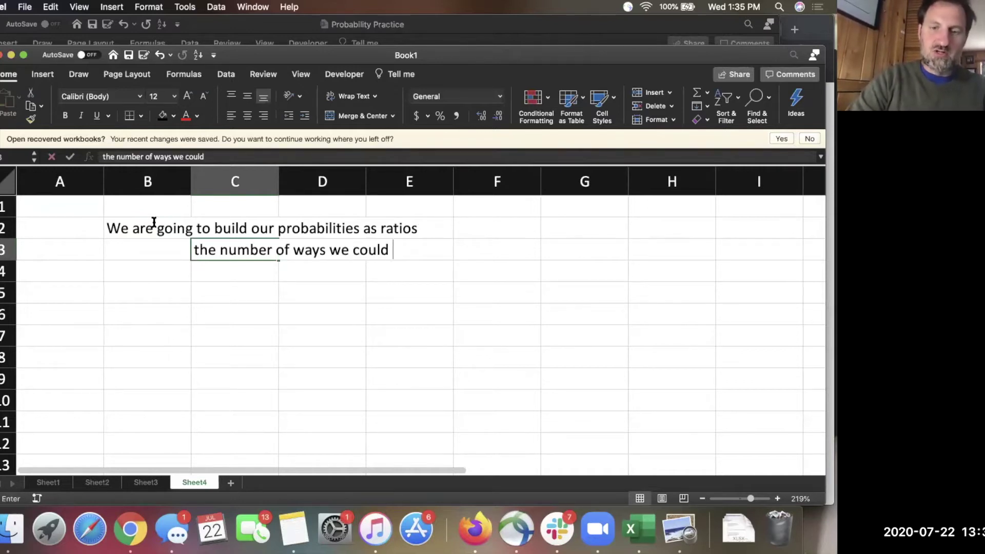
text( "succee)
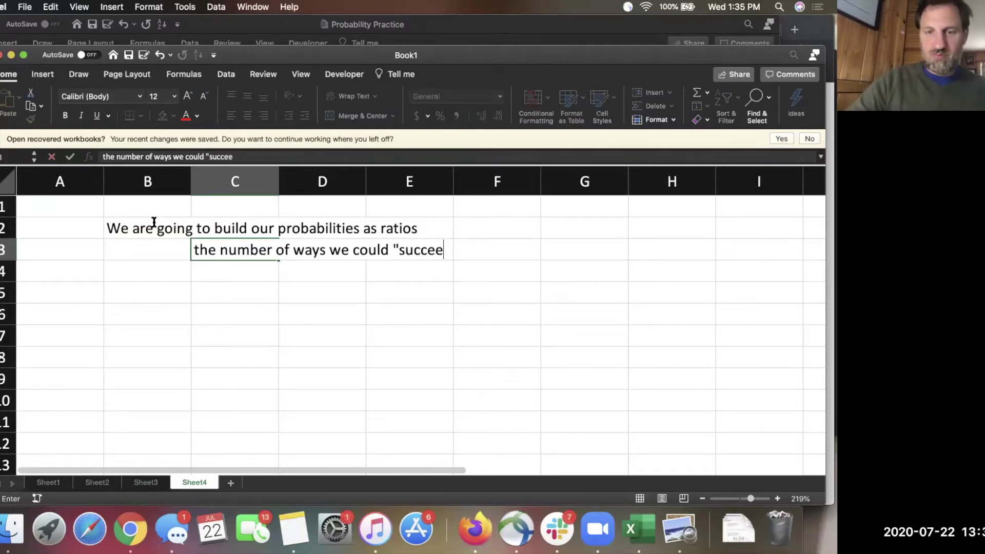
text(d")
key(Return)
text(the number )
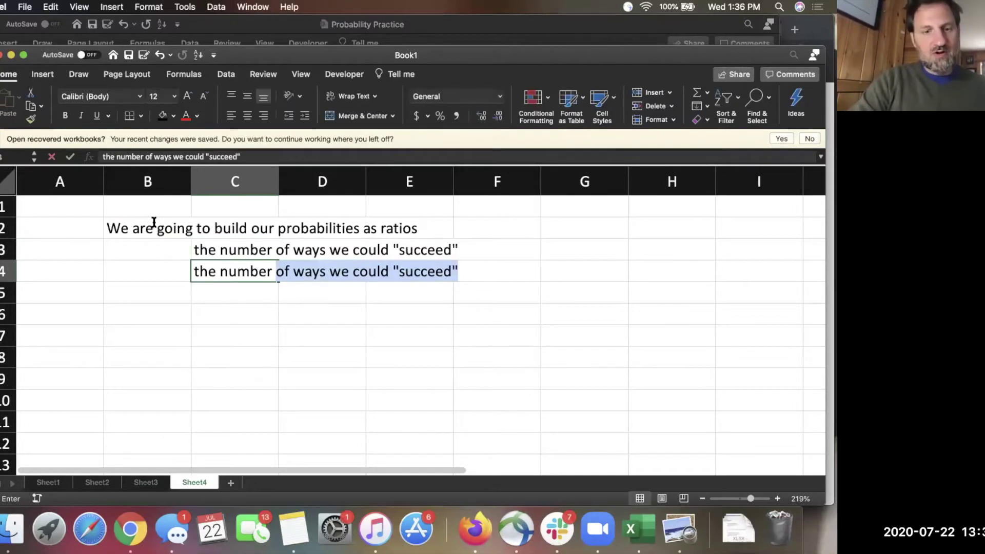
text(of total possibilities)
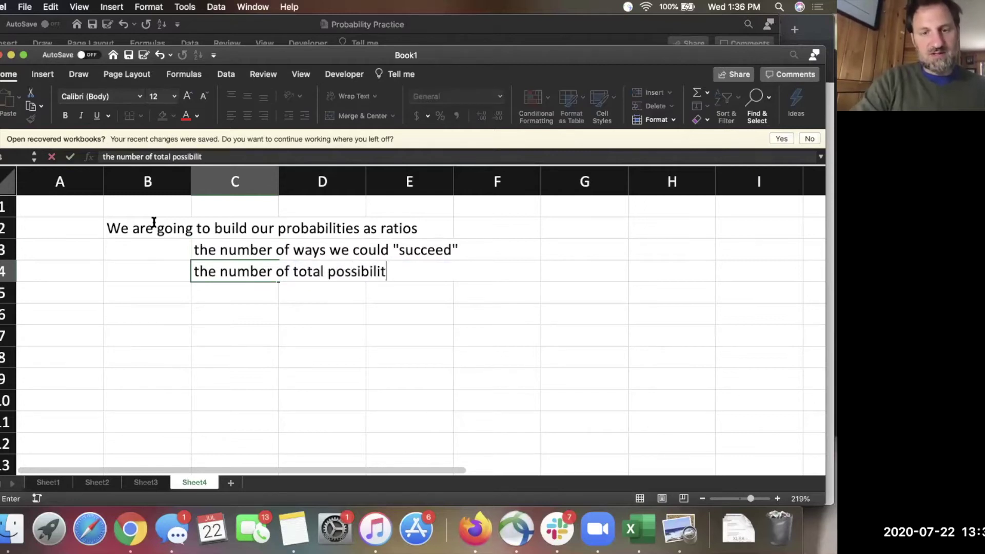
click(248, 262)
Widen column C and centre the two ratio lines in C3:C4.
click(254, 252)
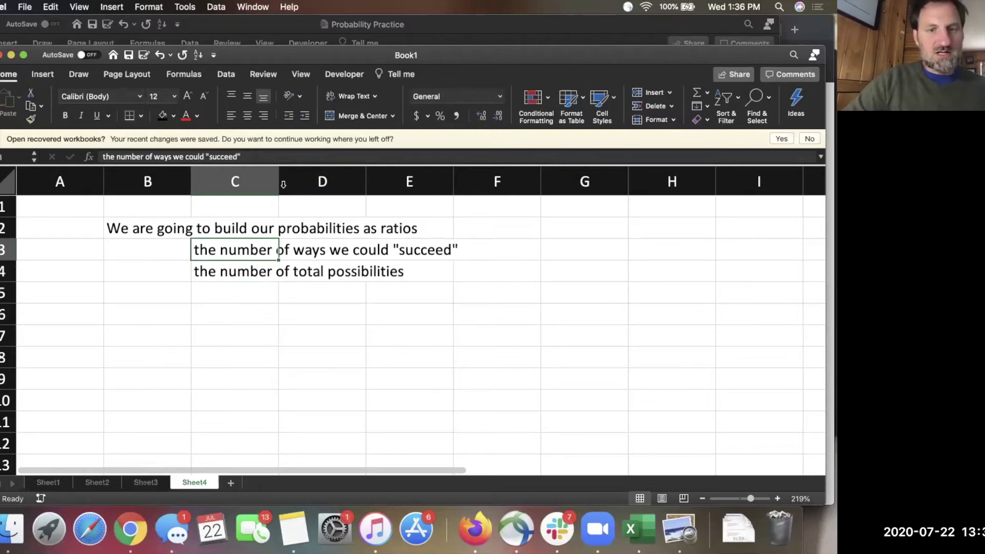
drag(279, 181, 481, 178)
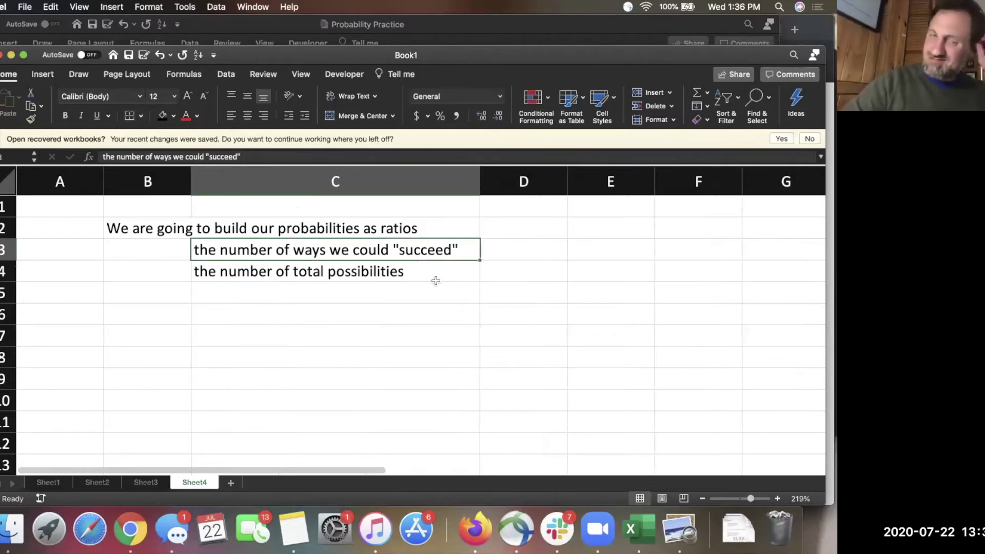
click(405, 277)
click(395, 316)
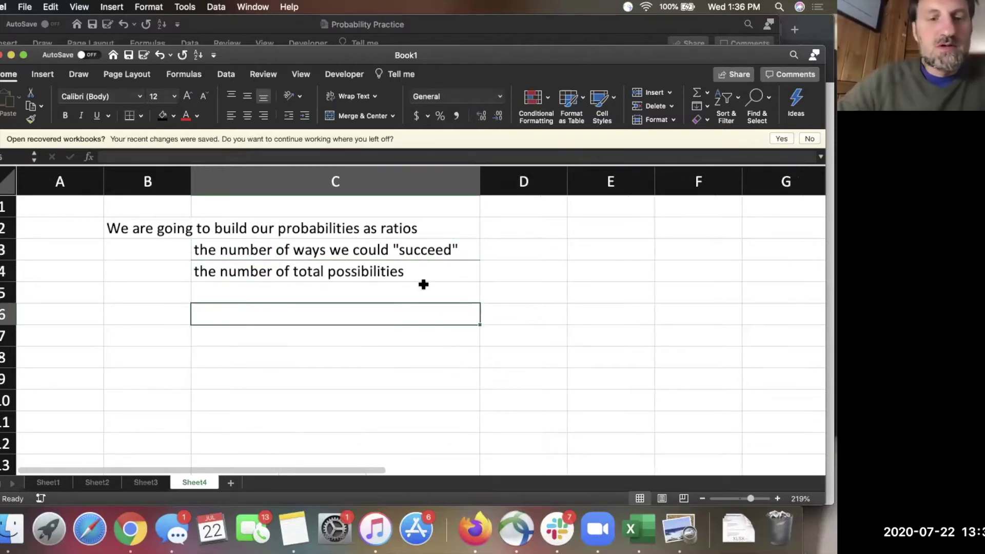
drag(431, 270, 418, 247)
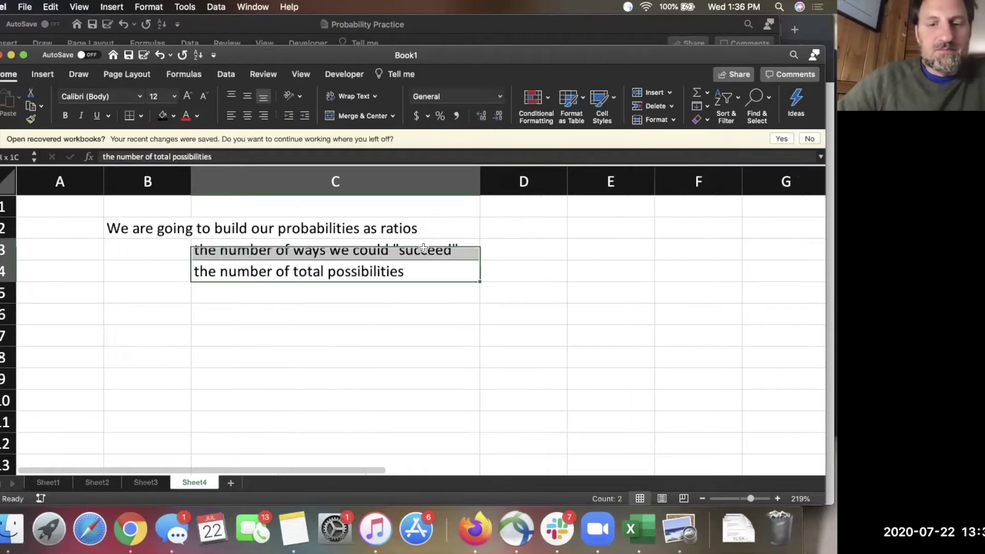
click(247, 115)
click(313, 333)
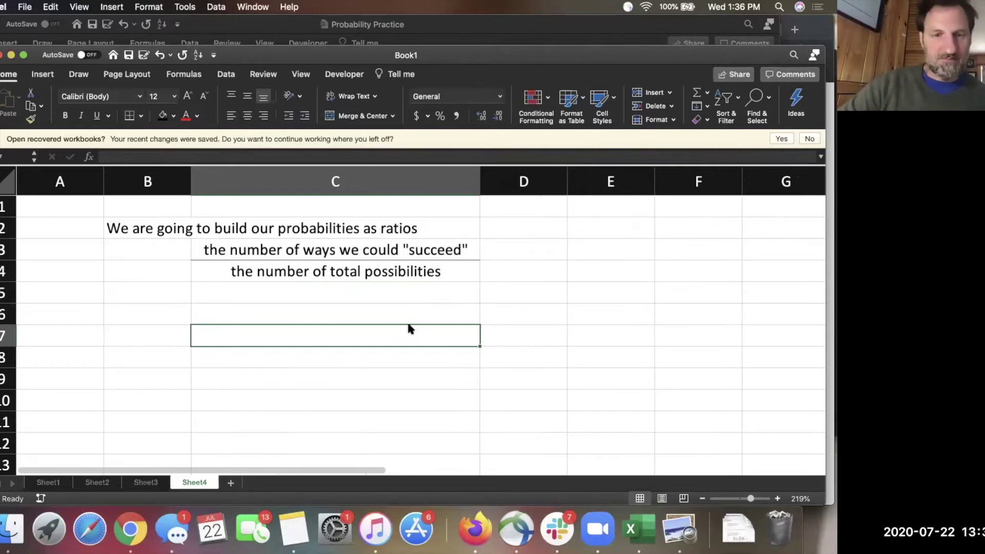
Enter 'Buy a lottery ticket and there are 70 numbers' in C7.
click(343, 315)
click(270, 337)
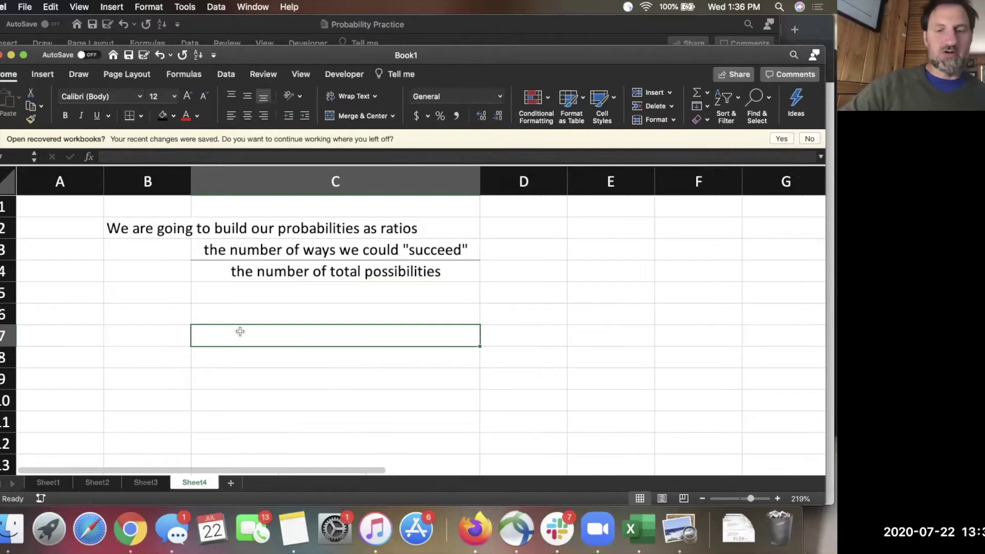
text(By)
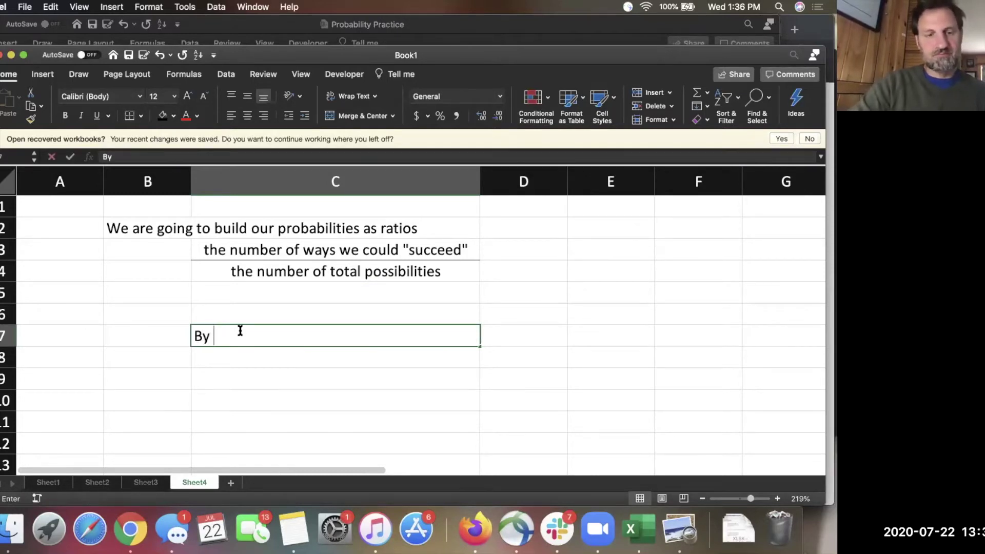
key(BackSpace)
text(uy a lottery ticket and t)
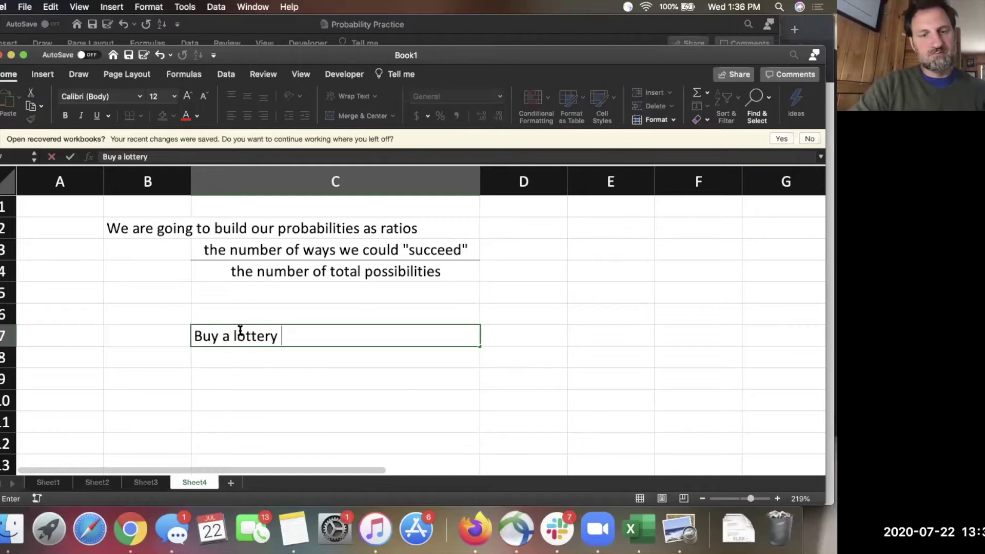
text(here are )
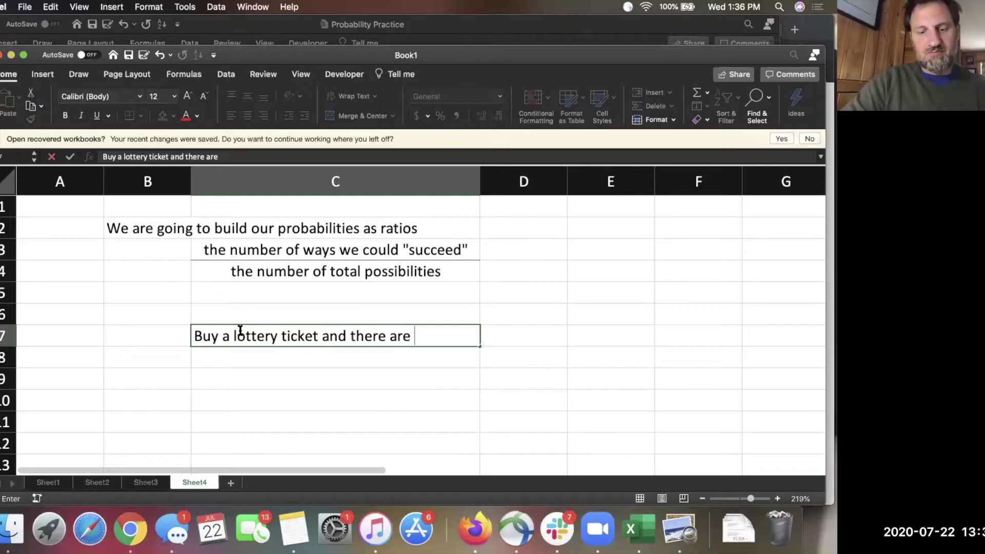
text(70 number)
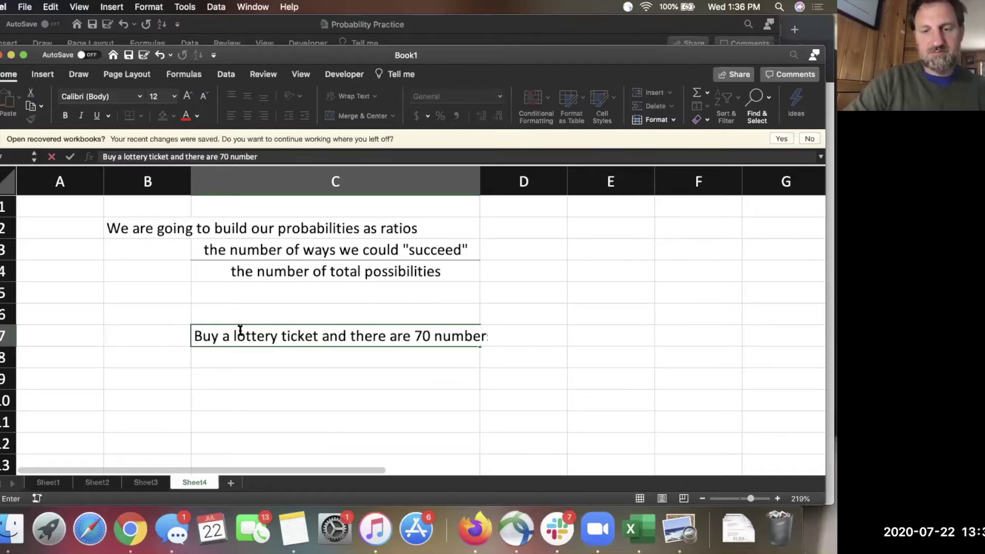
text(s)
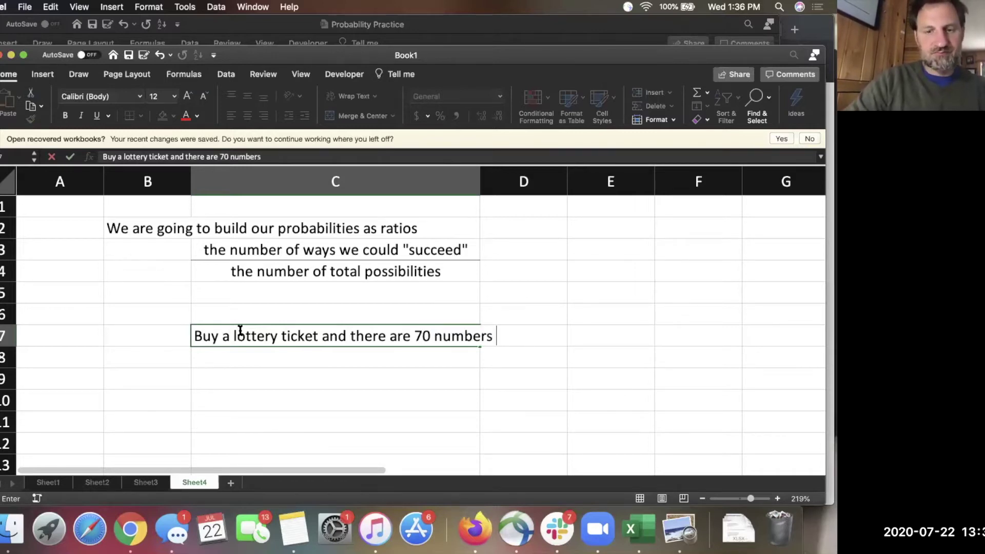
Search Chrome for 'powerball' and browse the powerball.com home page.
click(131, 535)
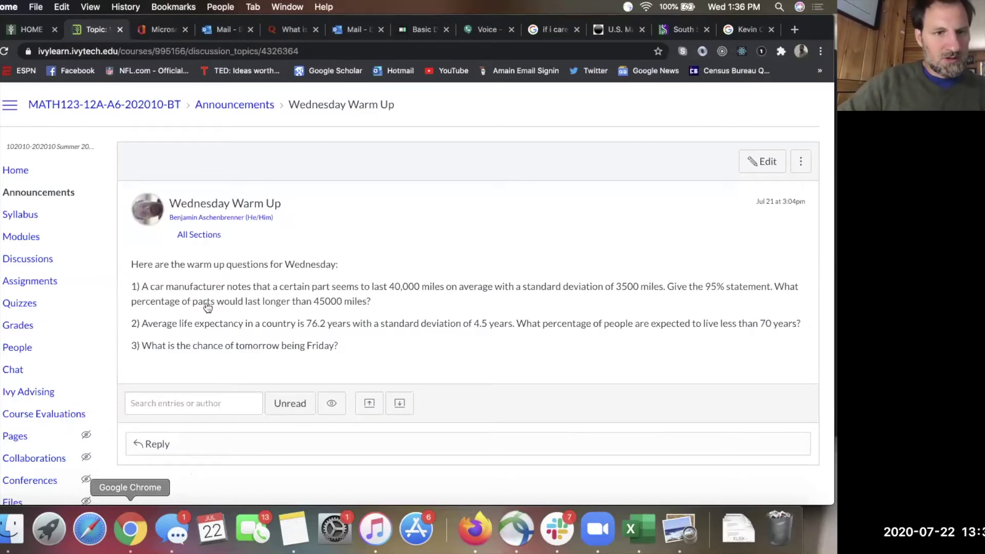
key(super+t)
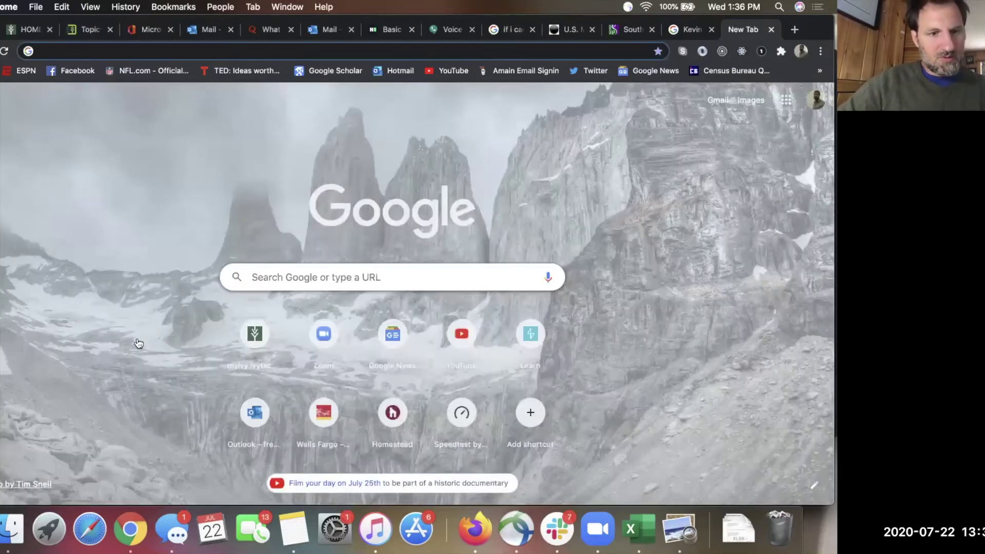
click(338, 280)
text(powerball)
key(Return)
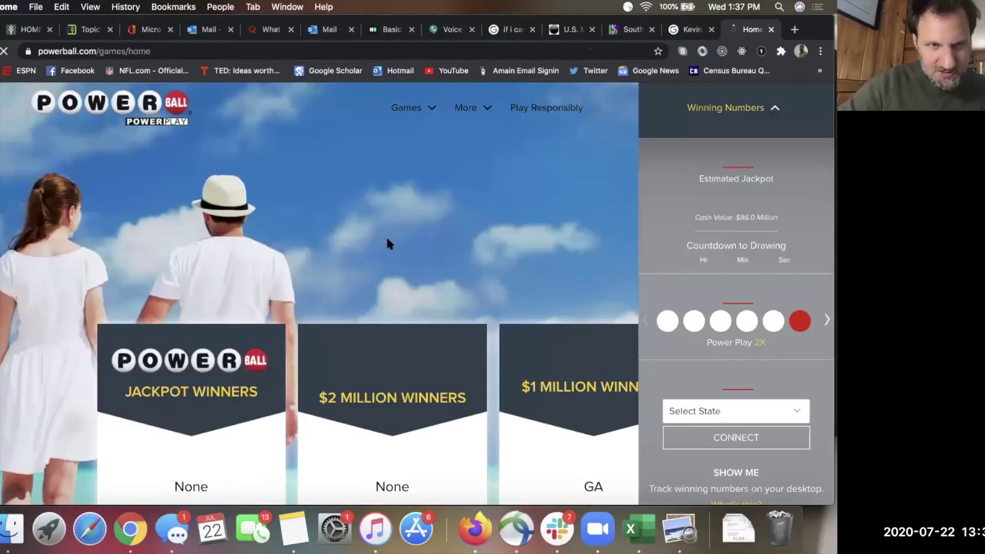
scroll(388, 244, down, 3)
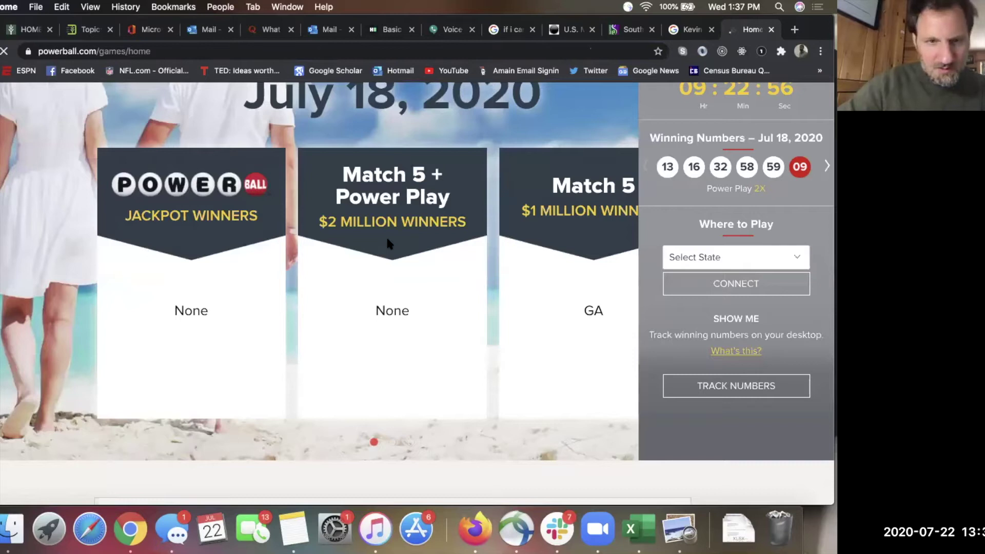
scroll(387, 240, down, 5)
scroll(387, 240, down, 5)
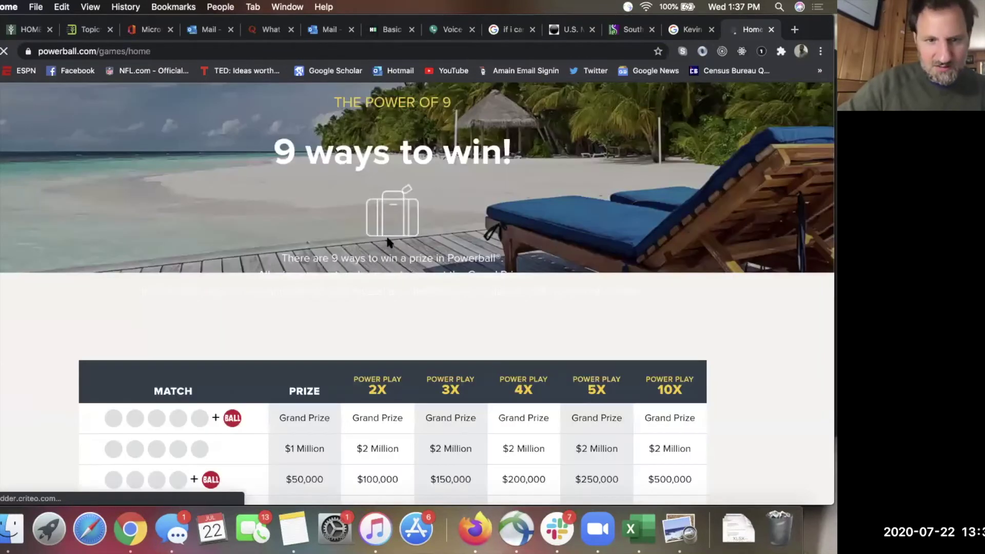
scroll(387, 242, down, 10)
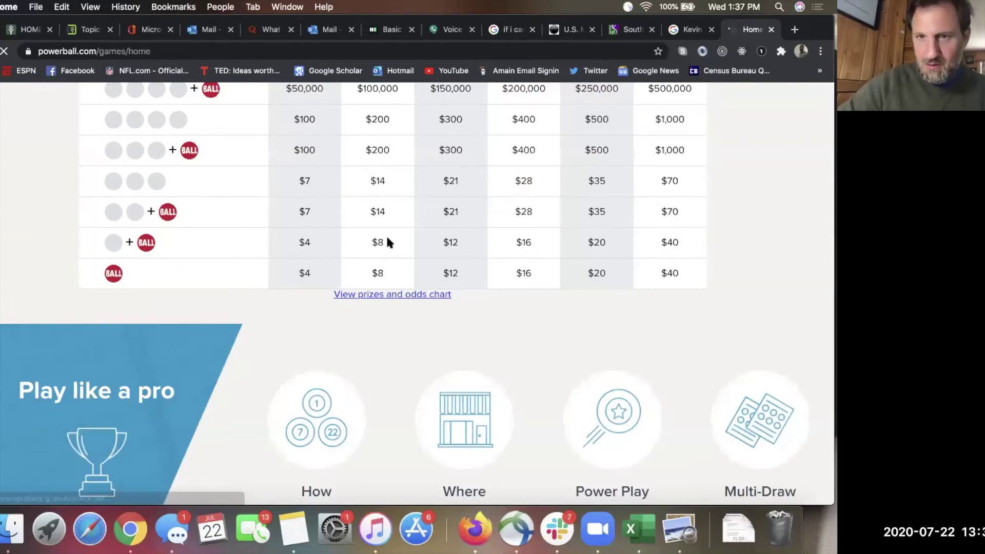
scroll(388, 243, down, 5)
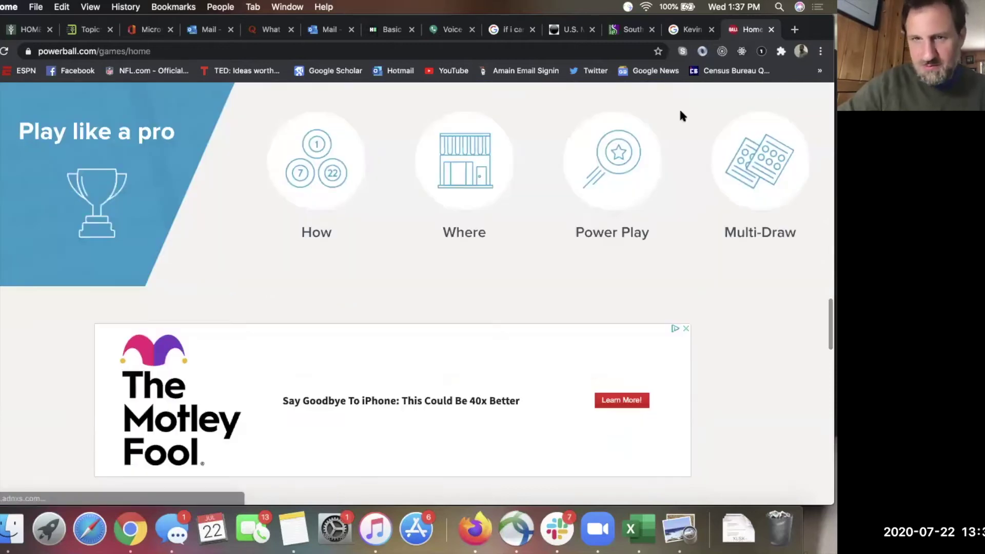
Read the Powerball game page's prize table and rules: five numbers 1–69 plus one 1–26.
click(281, 201)
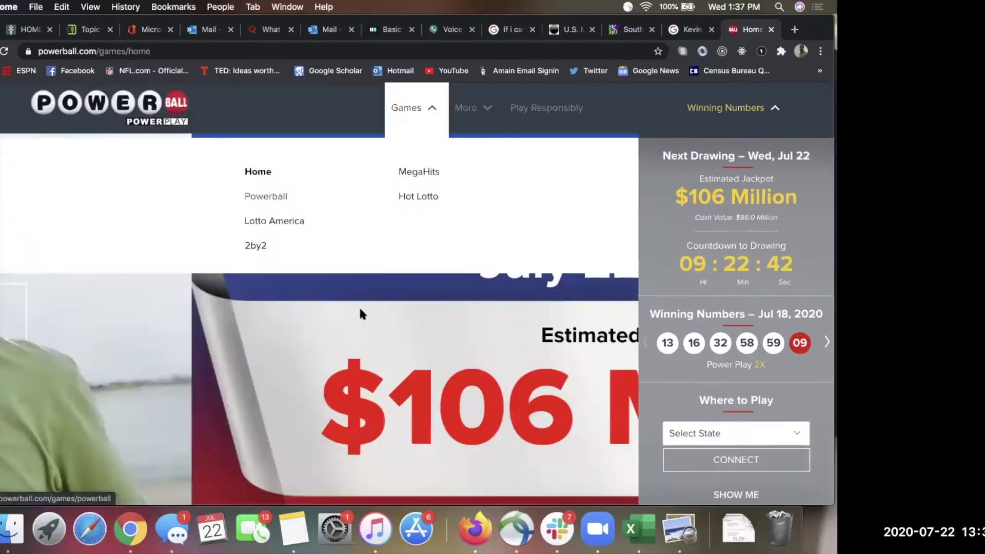
click(399, 333)
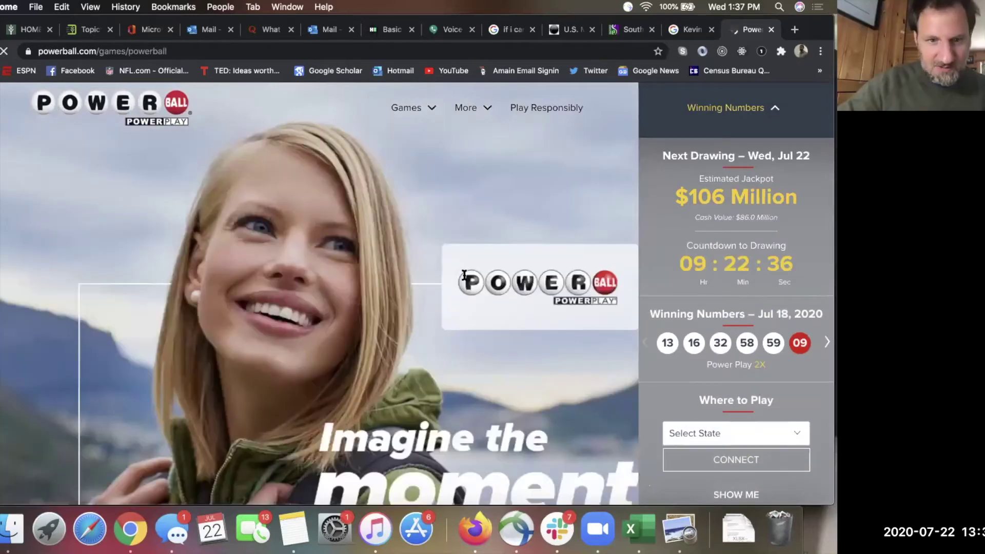
scroll(465, 279, down, 10)
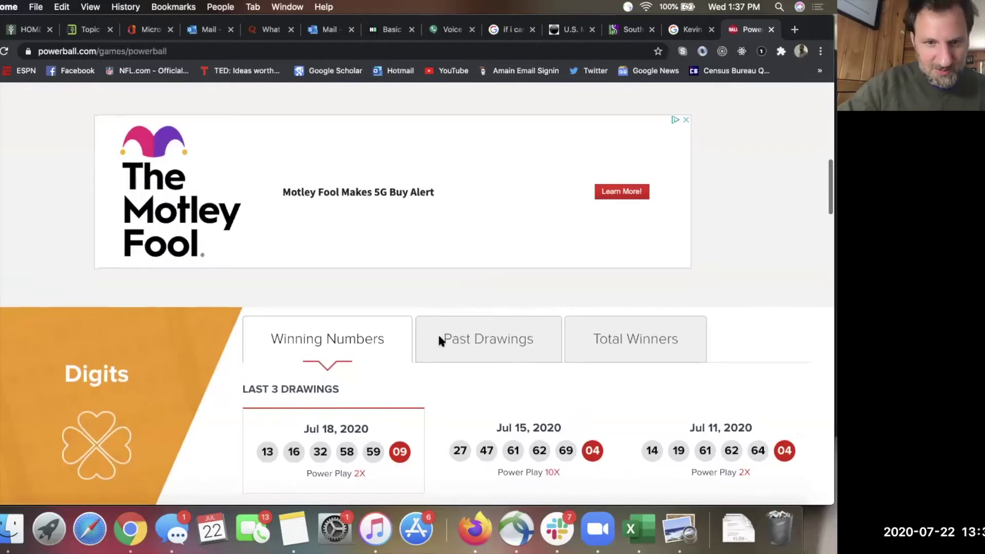
scroll(439, 341, down, 10)
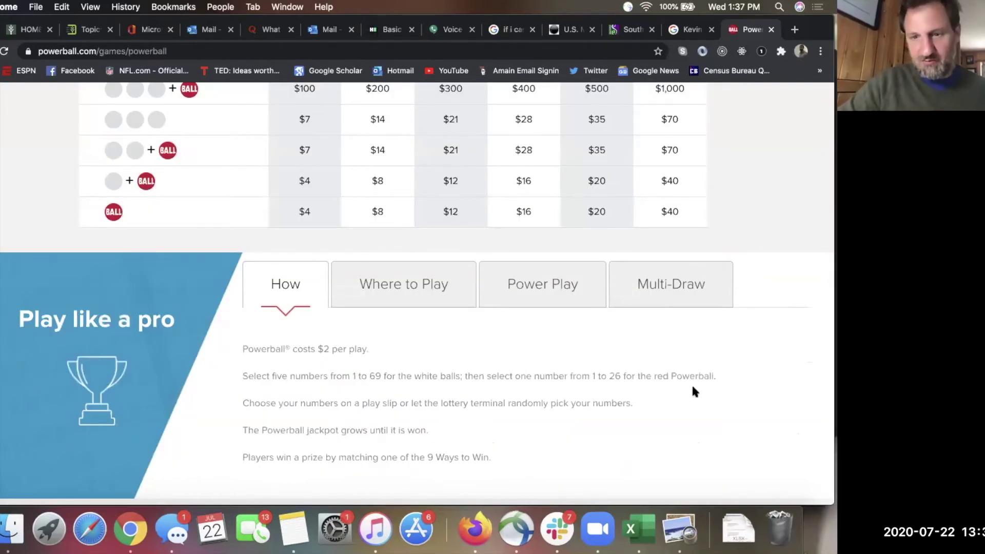
key(super+Tab)
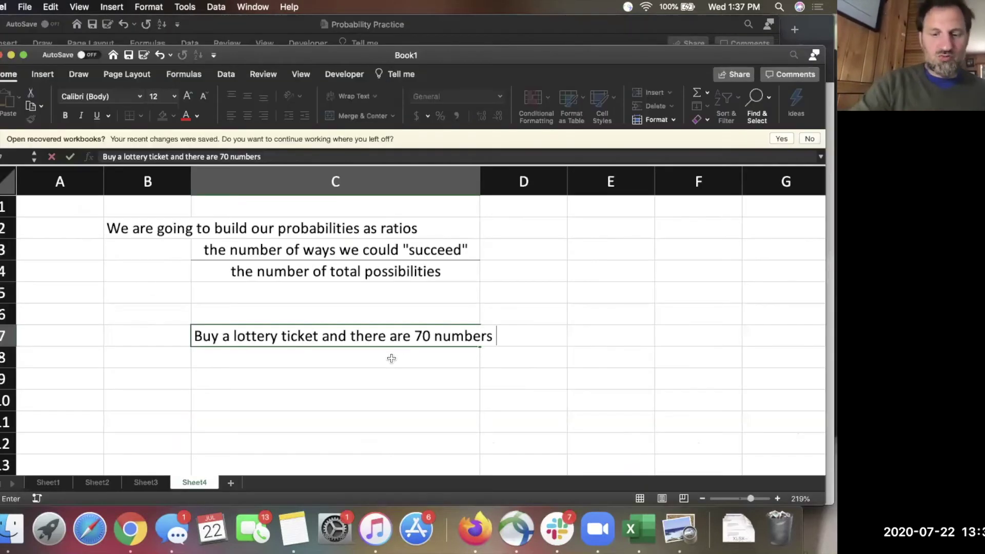
Enter '70 x 70 x70 x70 x70' in C8.
click(453, 358)
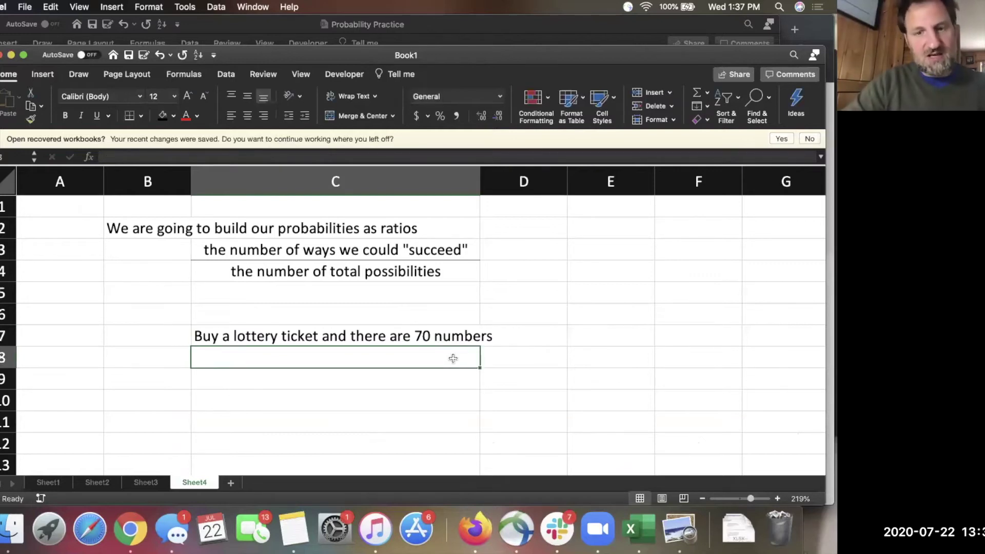
text(5)
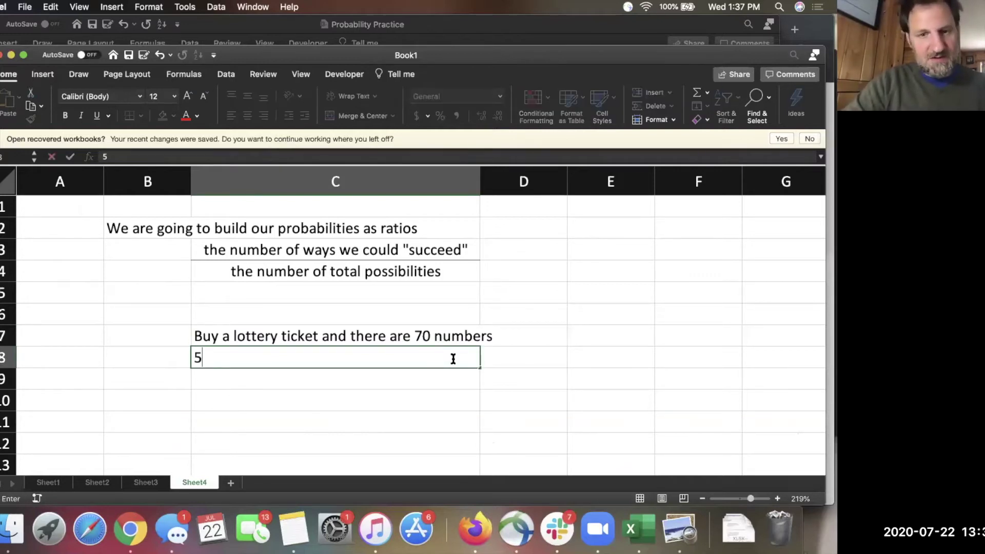
key(BackSpace)
text(70)
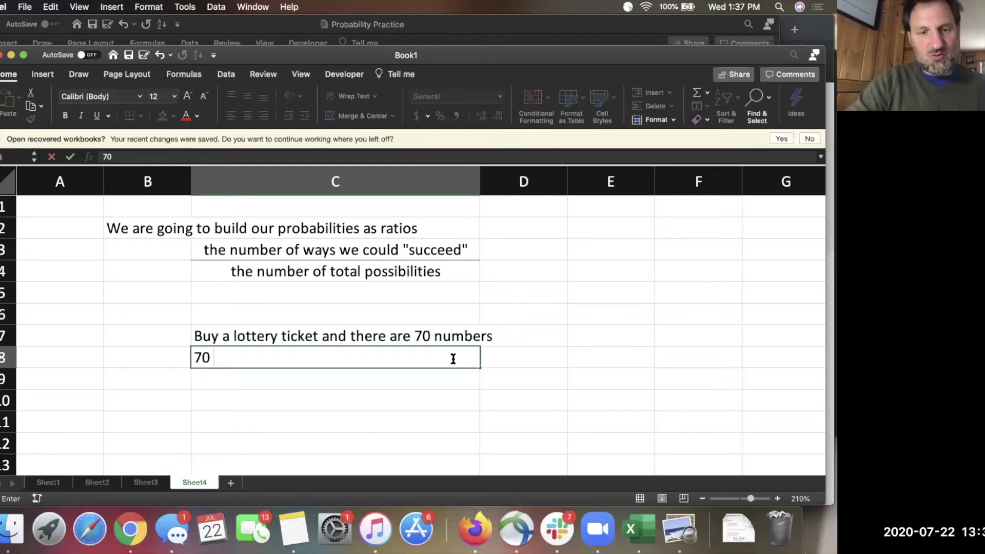
text( x 70 x70 x70 xy)
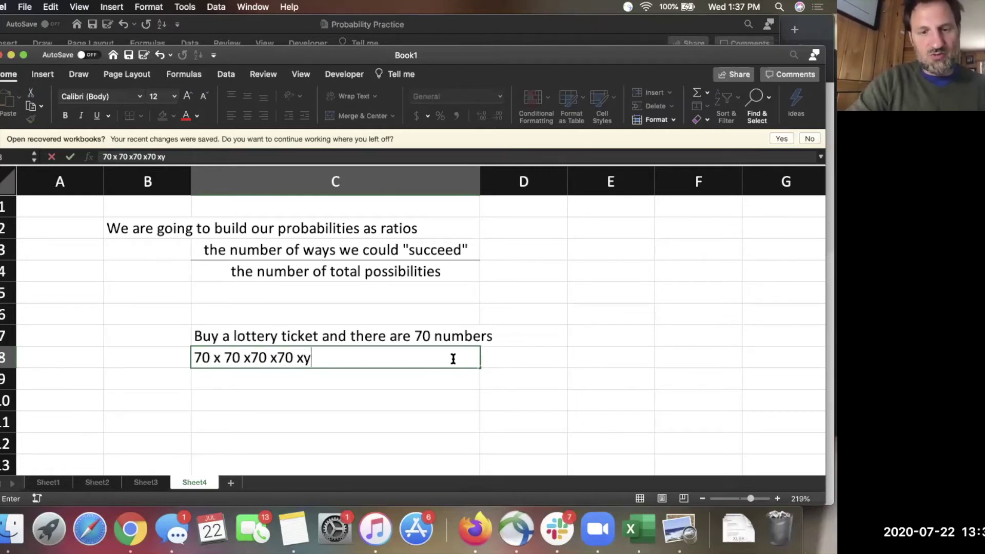
key(BackSpace)
text(70)
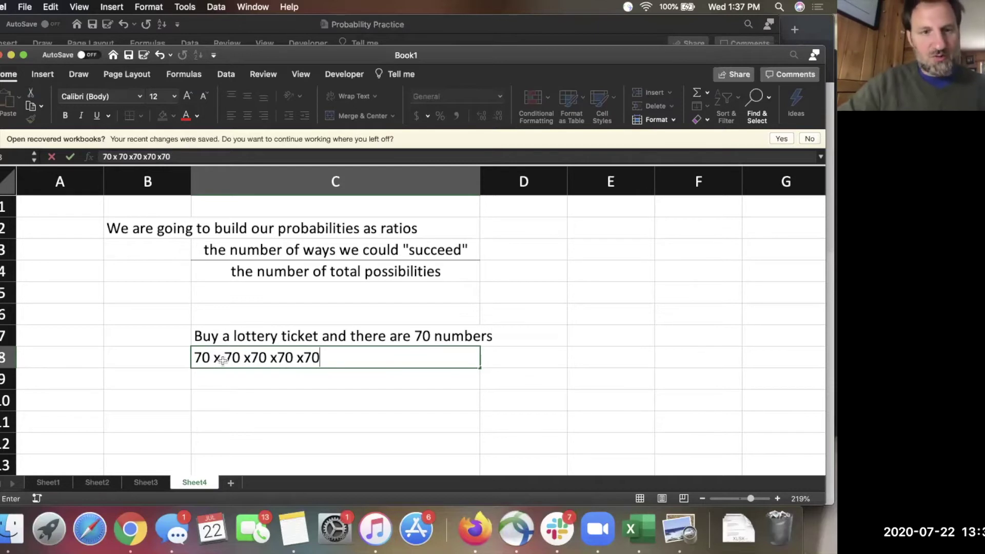
key(ctrl+Return)
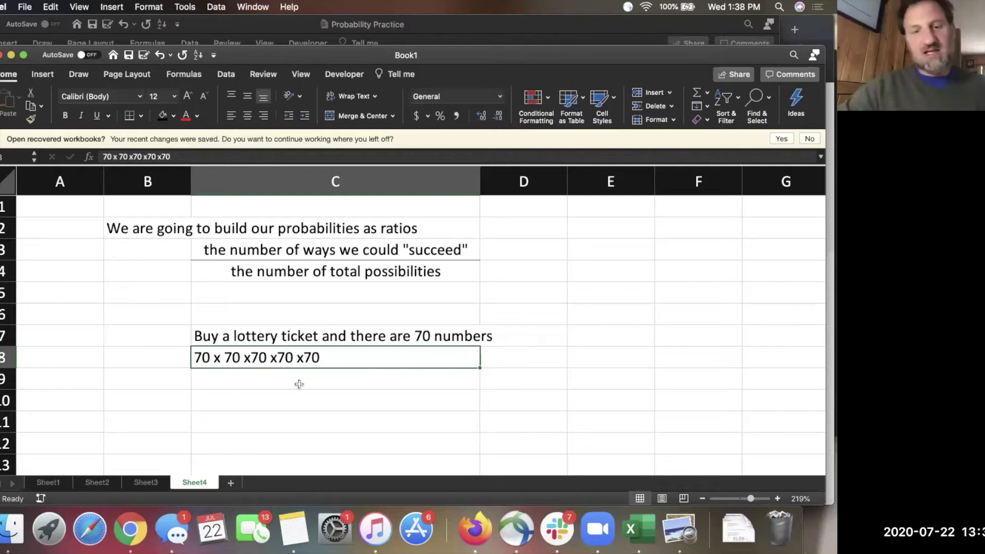
click(404, 382)
text(=70^5)
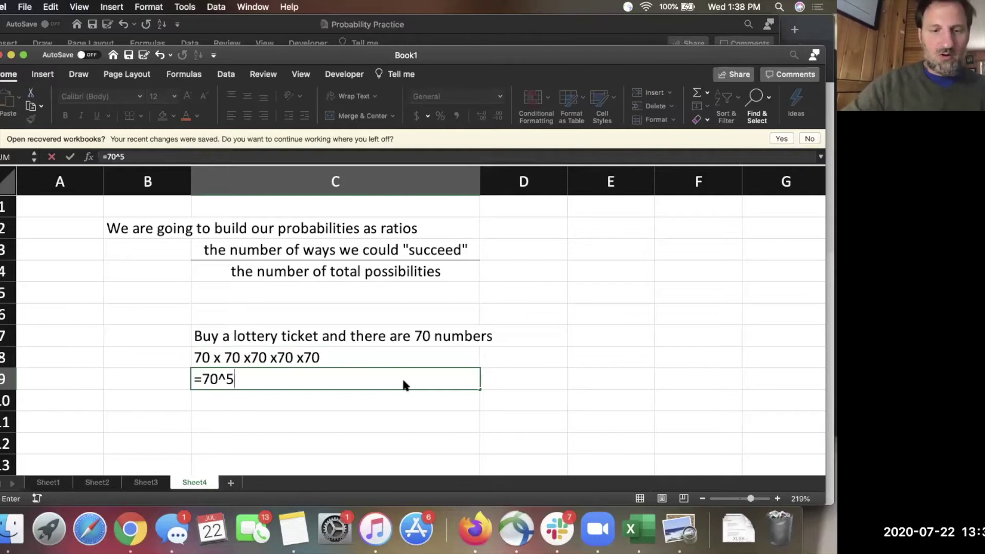
key(Return)
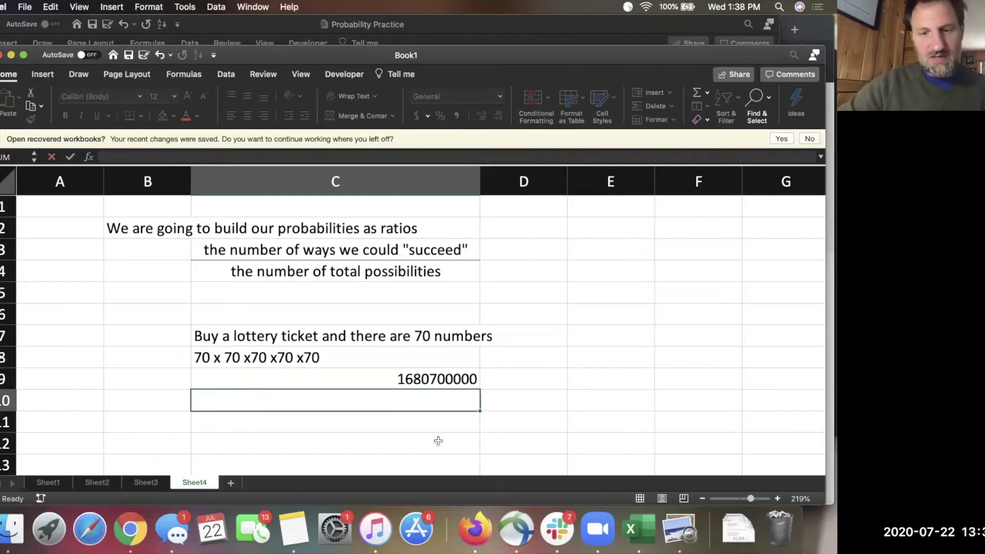
Put 1 in E3 and link E4 to the total in C9.
click(597, 253)
text(1)
key(Return)
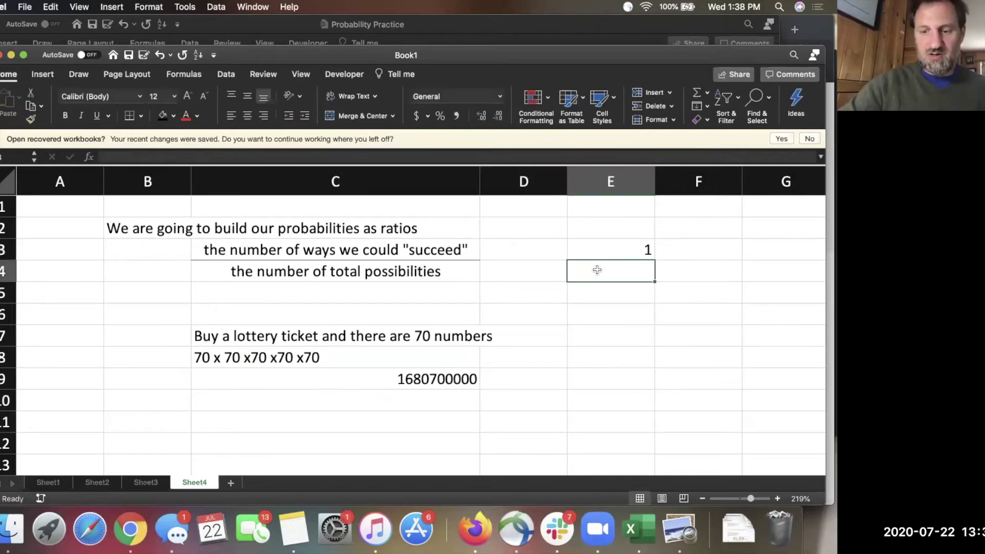
text(=)
click(457, 383)
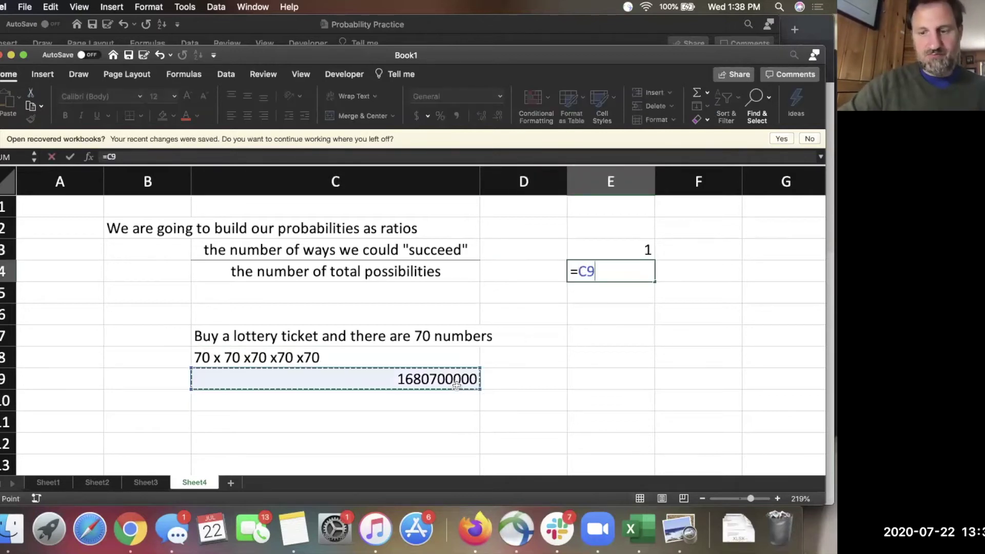
key(Return)
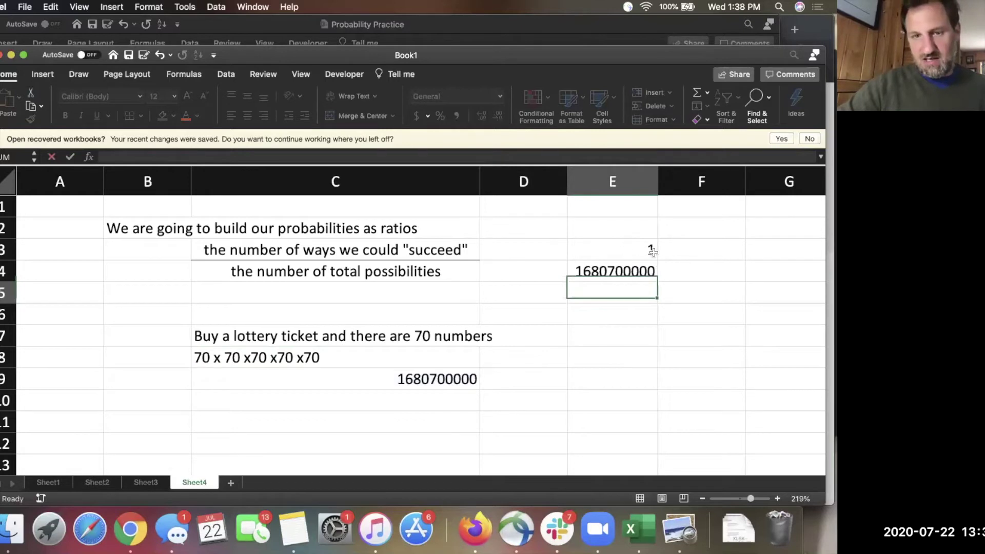
key(Up)
key(Up)
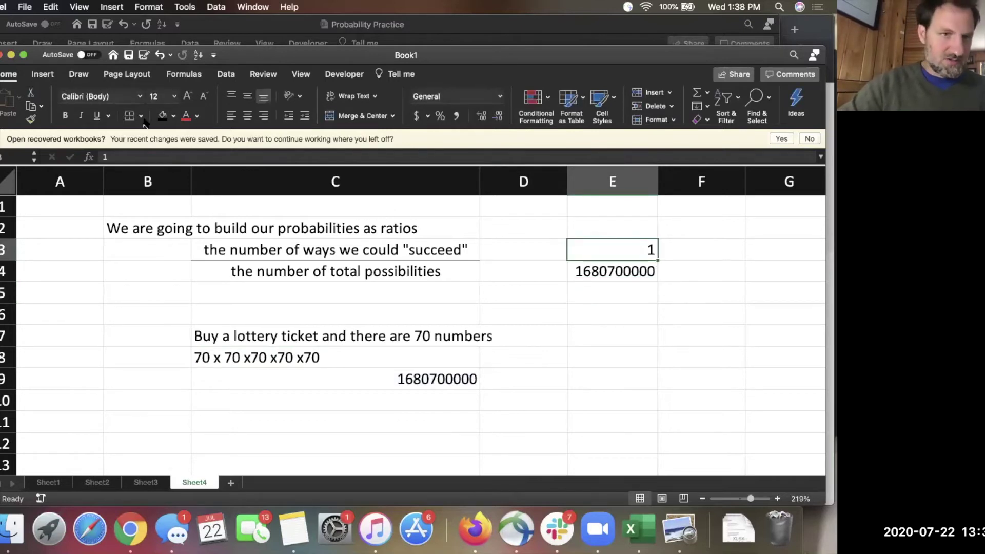
Enter =E3/E4 in E6, giving a lottery probability of 5.9499E-10.
click(649, 363)
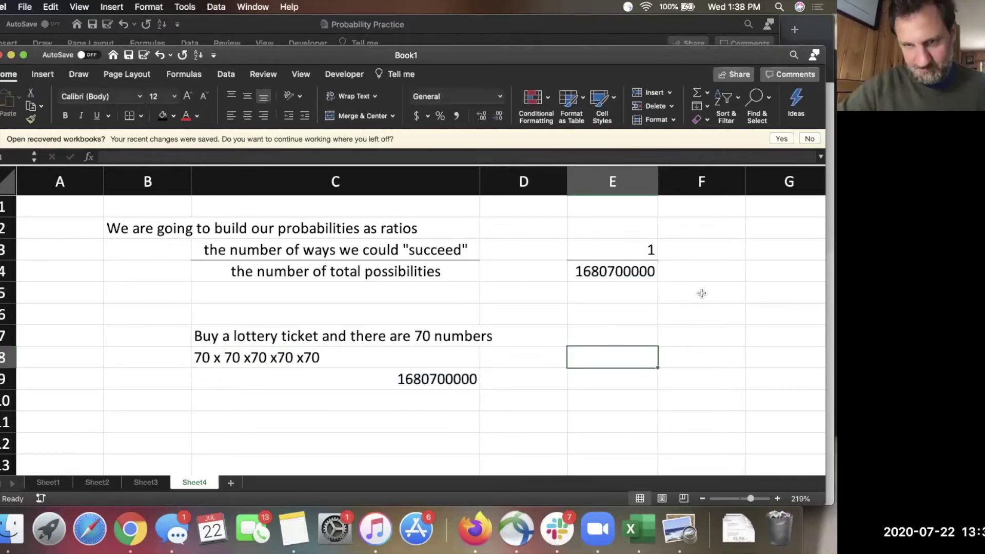
click(633, 316)
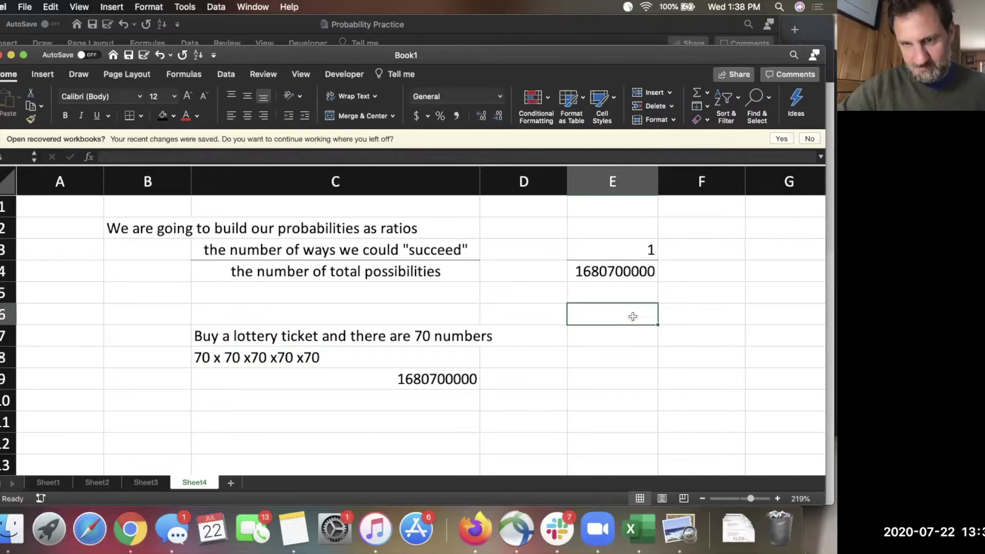
text(=)
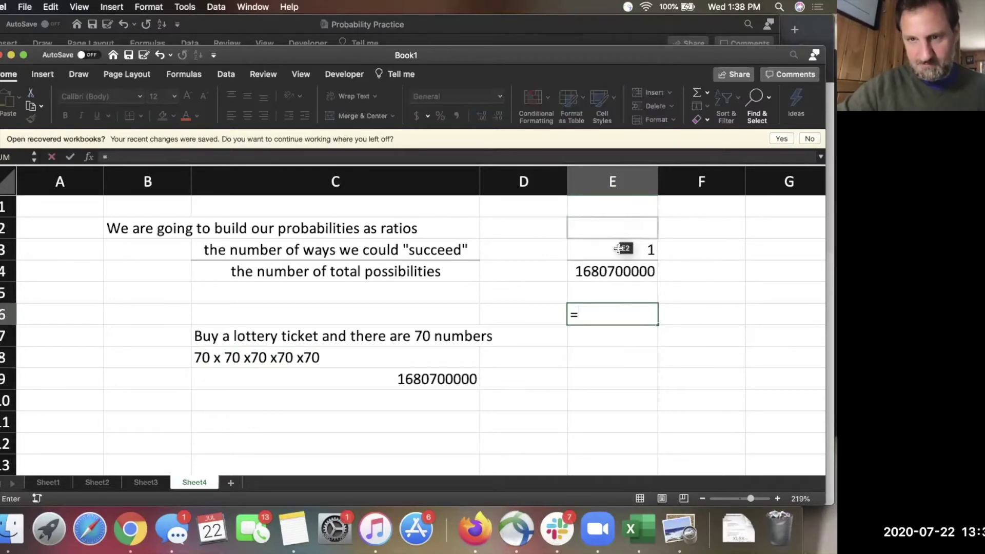
click(618, 249)
text(/)
click(625, 271)
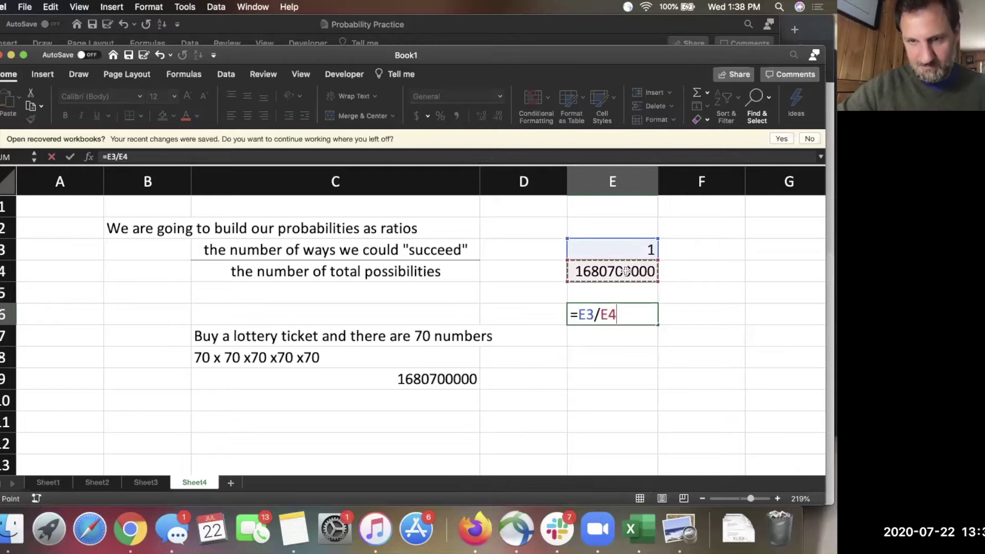
key(Return)
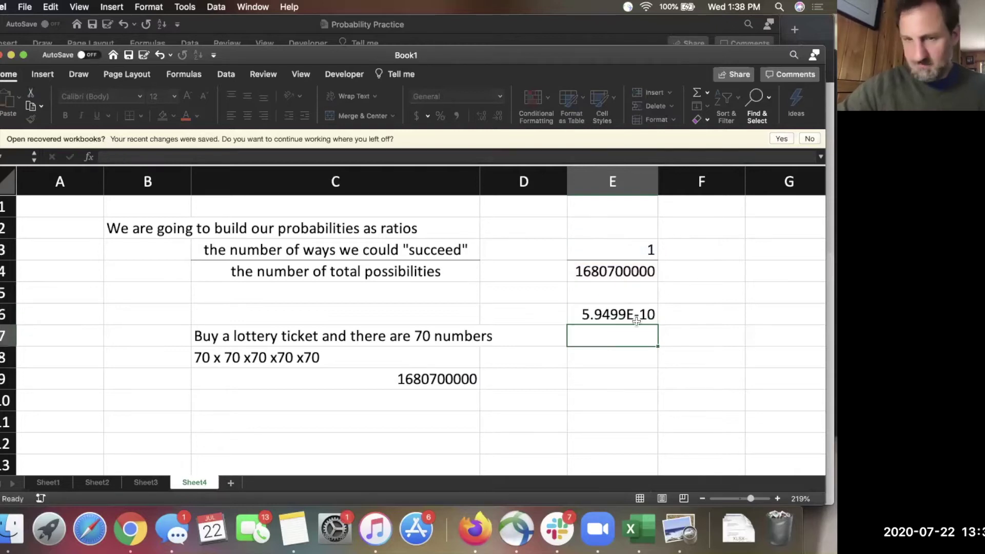
click(631, 315)
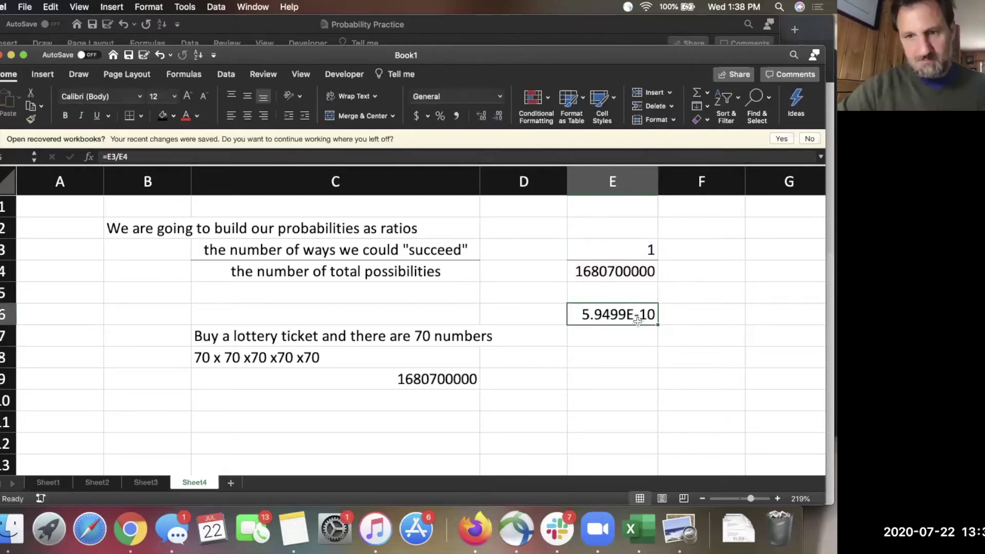
Format E6 as Number and add four decimal places so the probability reads 0.000000001.
click(500, 96)
click(454, 134)
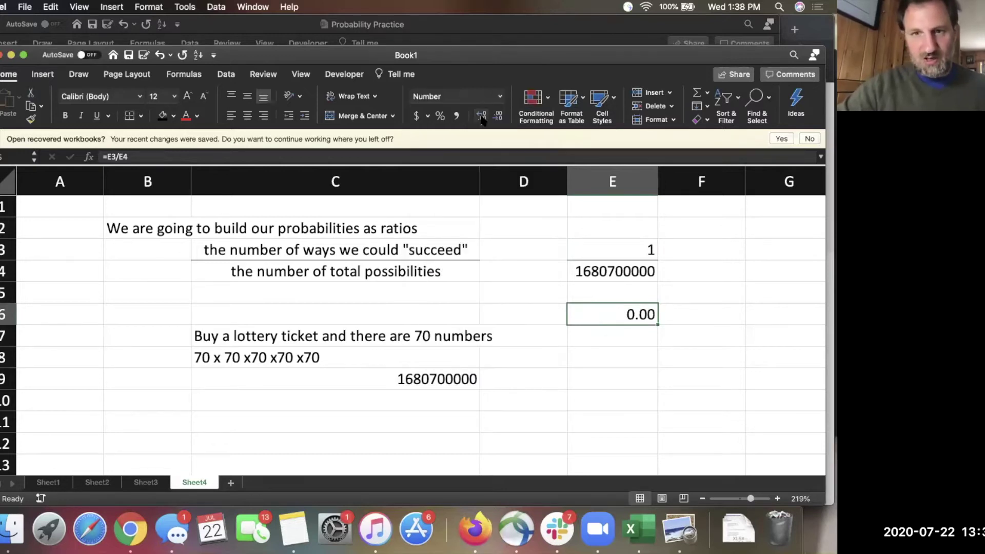
click(482, 116)
click(481, 116)
click(481, 116)
click(481, 116)
click(481, 116)
click(481, 115)
click(481, 115)
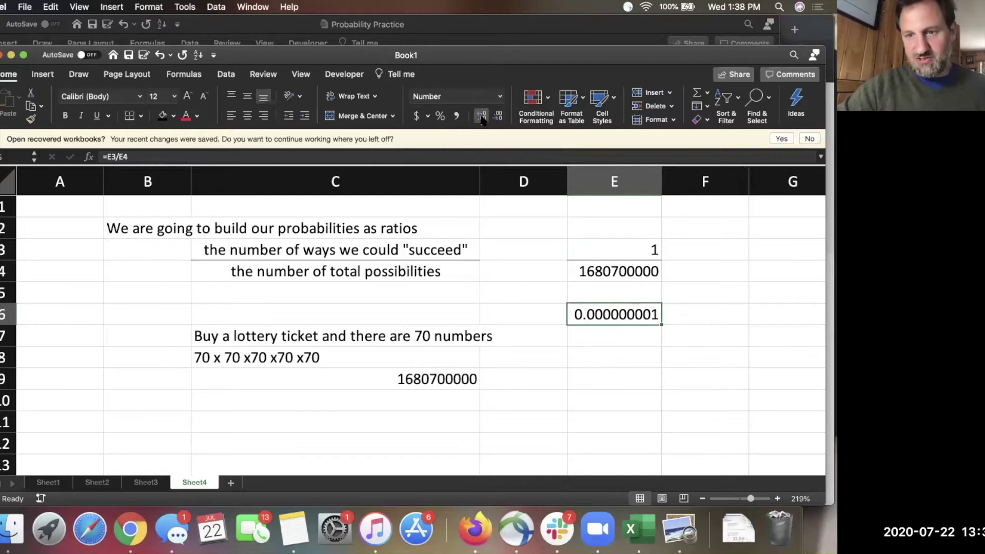
click(481, 116)
click(481, 116)
click(481, 116)
click(481, 116)
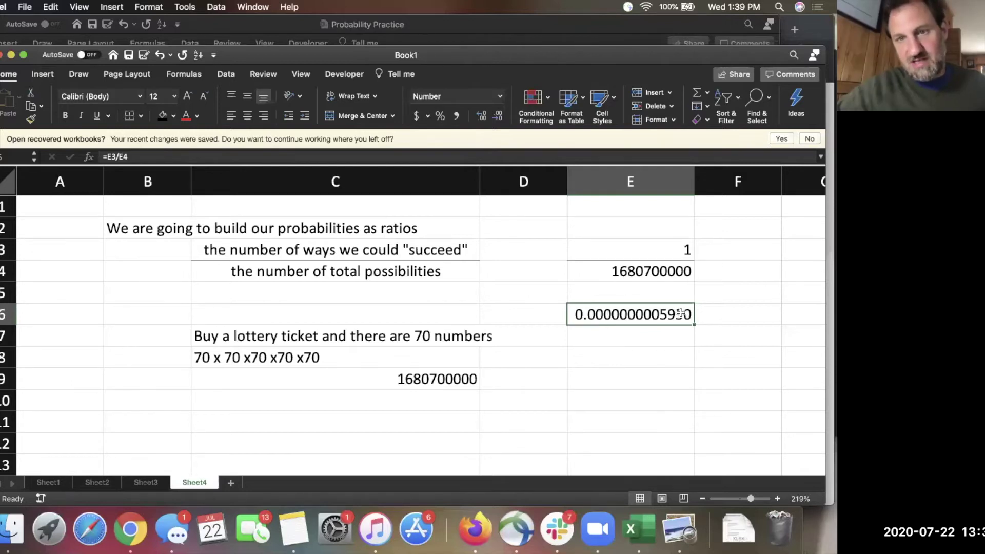
Enter the lottery odds as 0.0000000059% in cell E8.
click(597, 358)
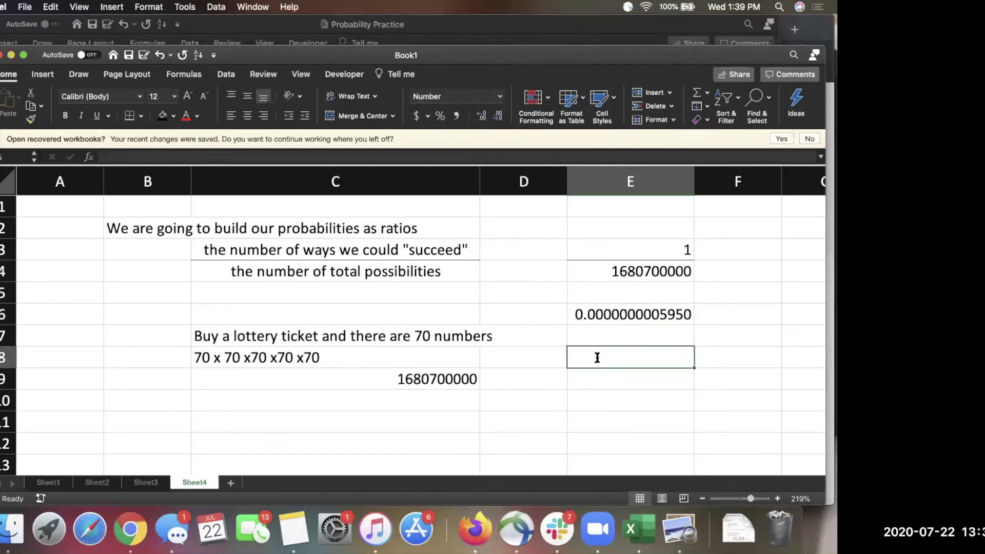
text(0.0000o)
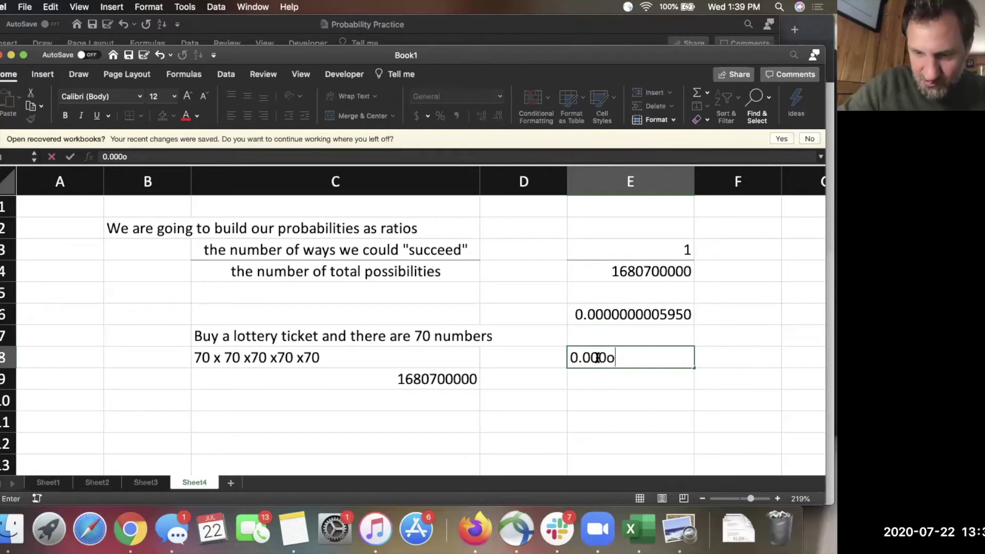
key(BackSpace)
text(0)
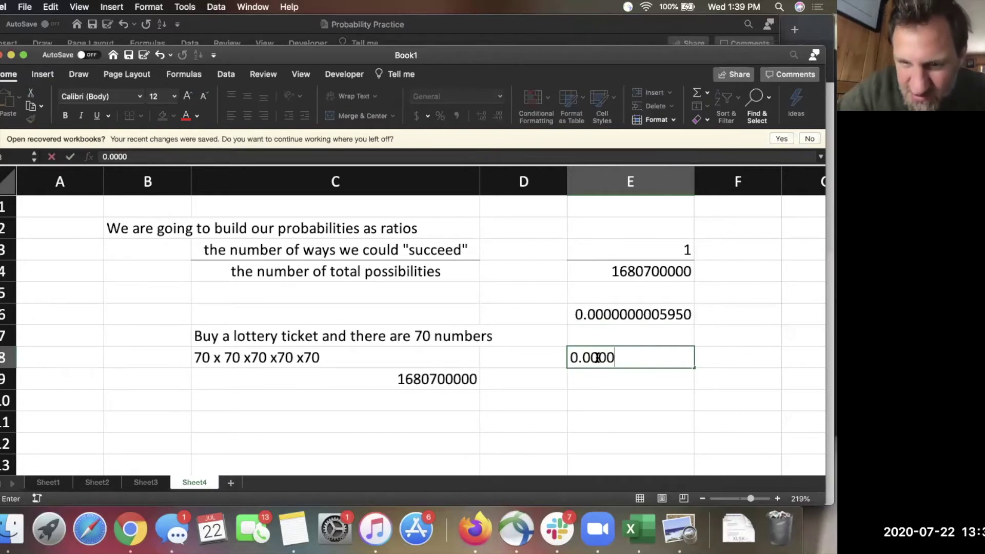
text(0000)
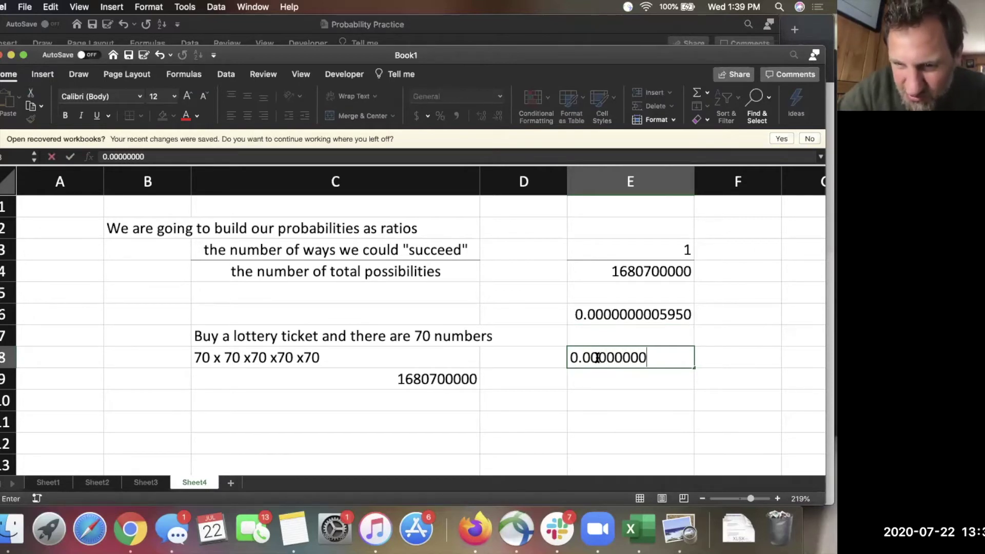
text(59)
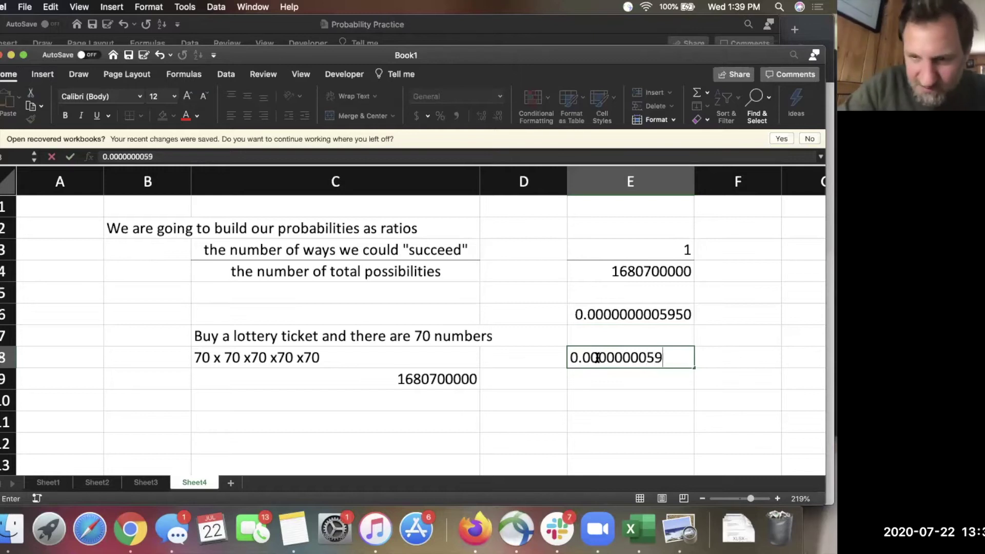
text(%)
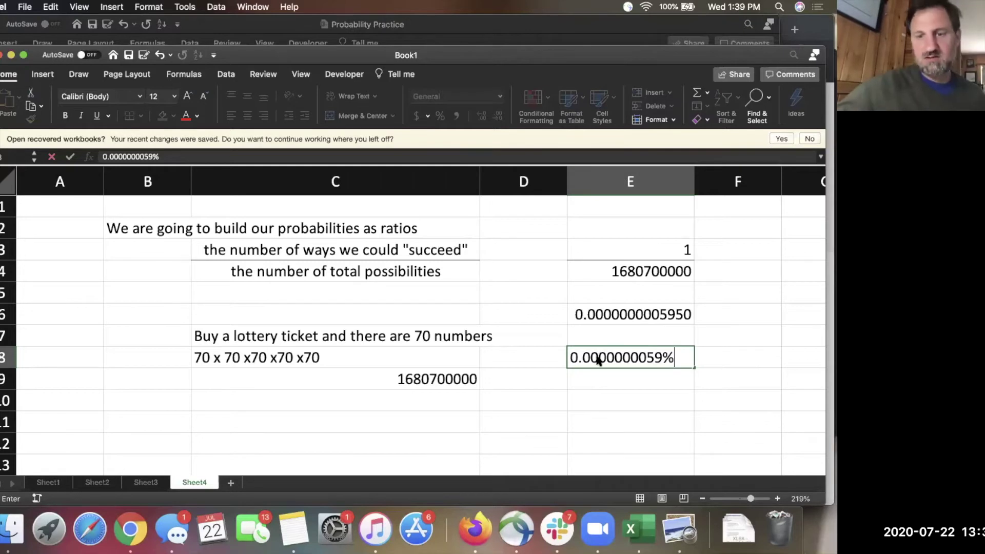
key(Return)
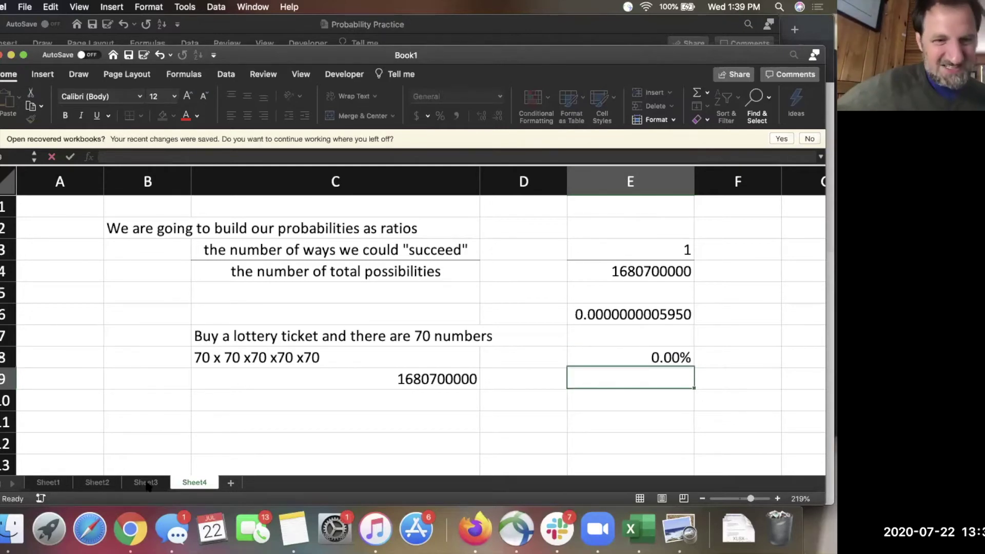
key(Up)
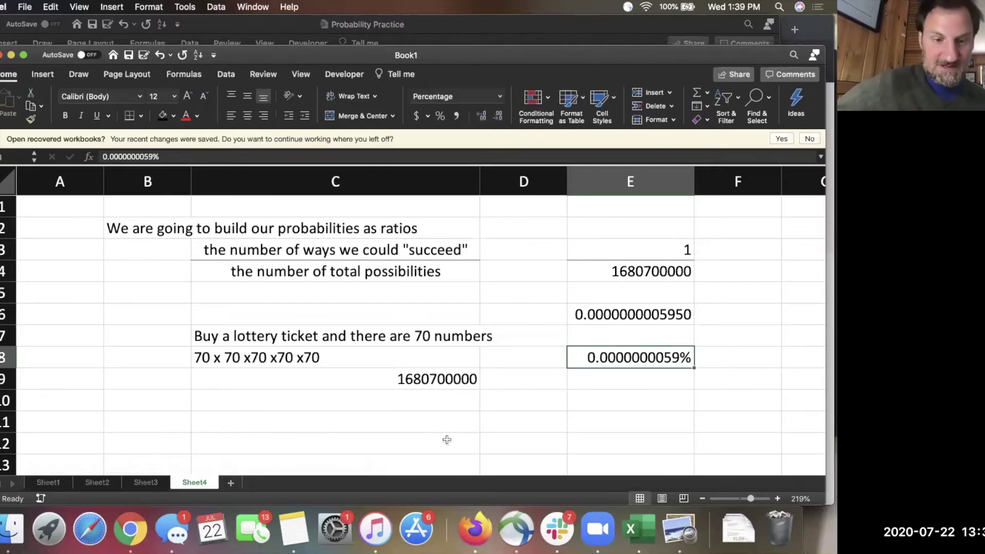
Glance at the chance scale on Sheet3, return to Sheet4 and select C10.
key(ctrl+Page_Up)
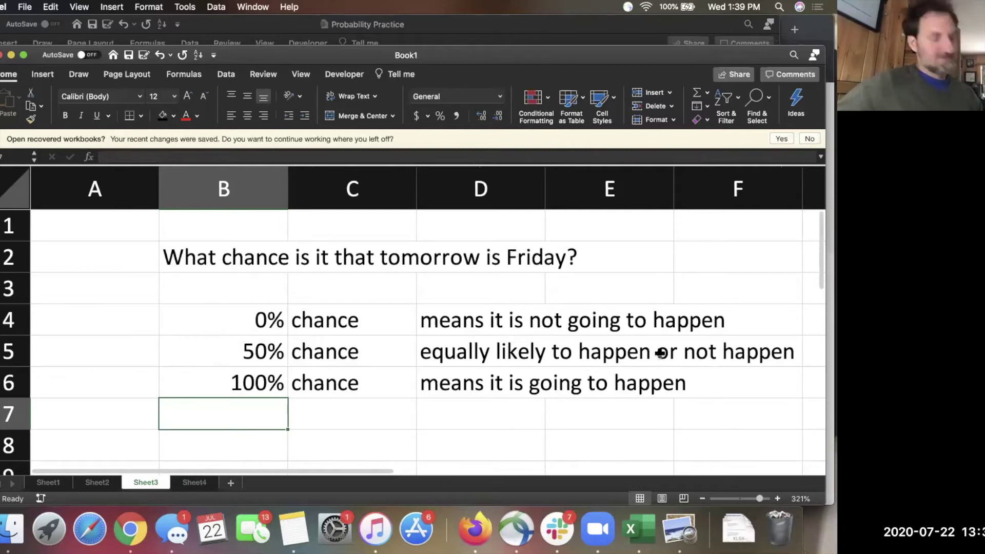
key(ctrl+Page_Down)
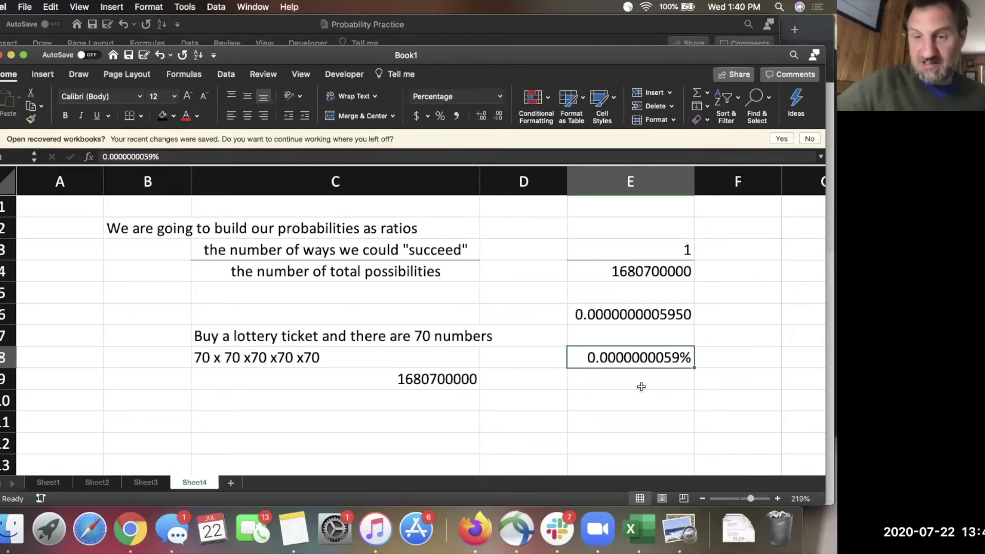
click(263, 401)
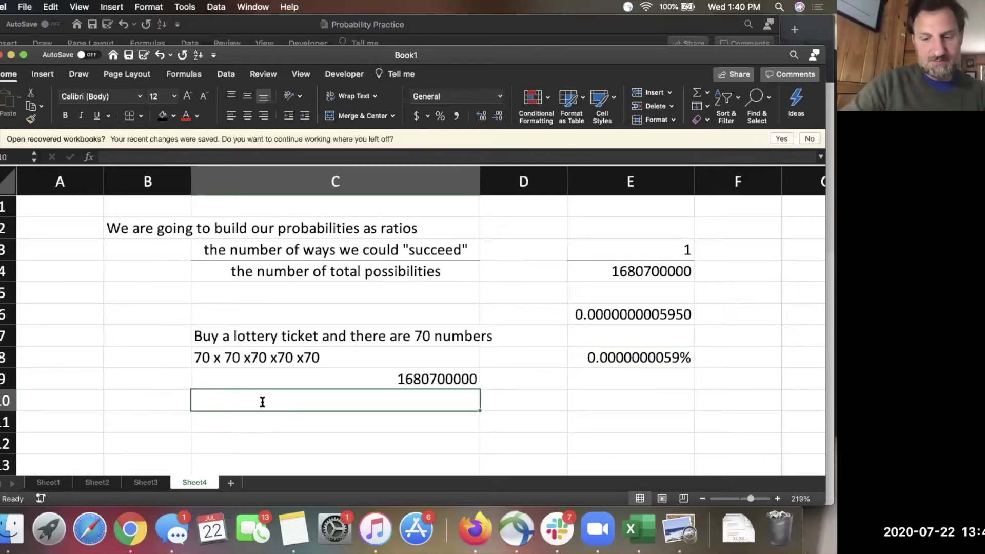
Enter 69x68x67x66x65x26 in C10 as a second count of total lottery possibilities.
text(69x68)
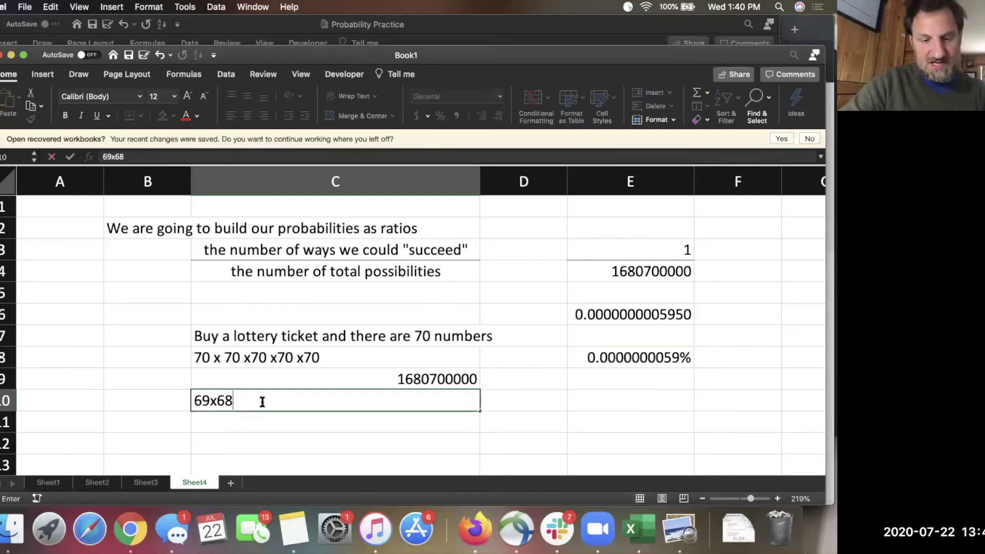
text(x67)
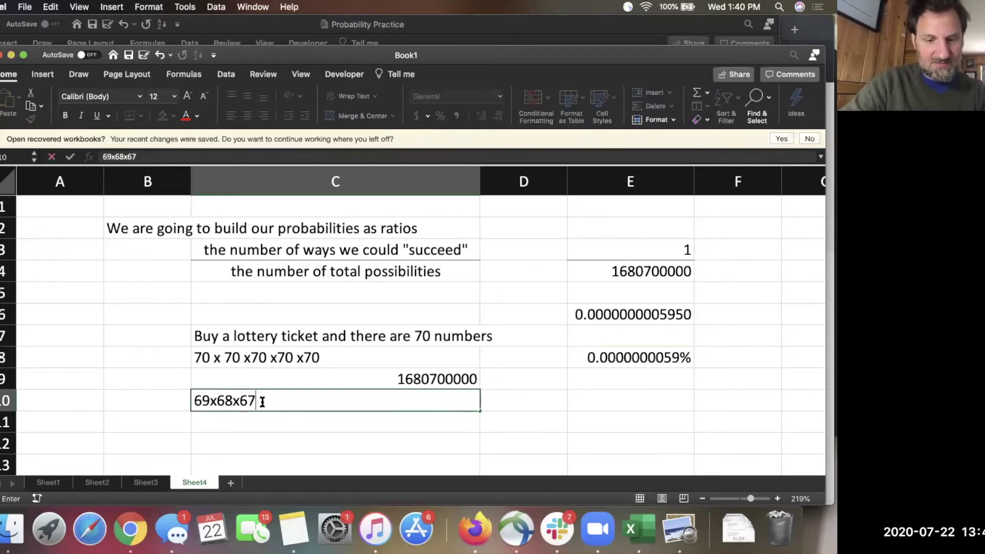
text(x66x)
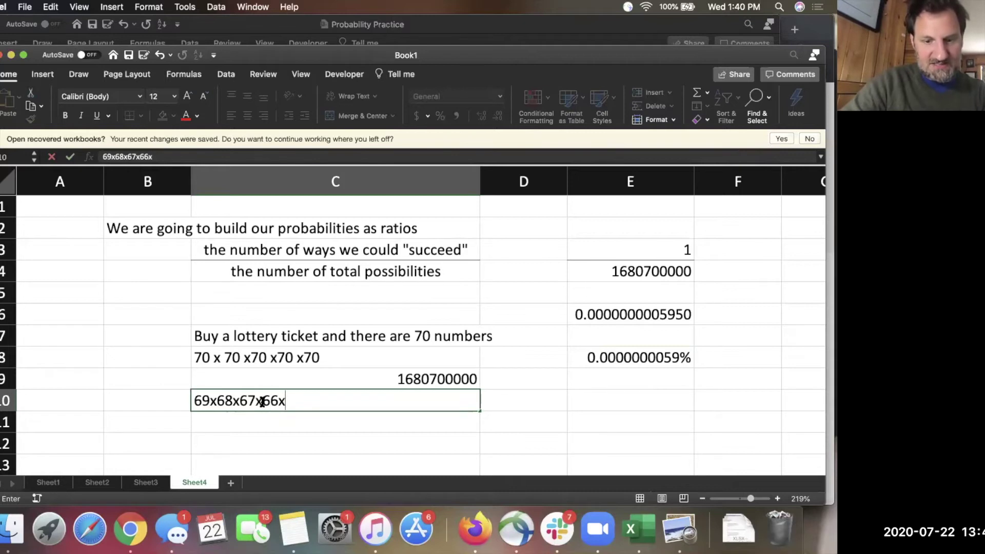
text(65x26)
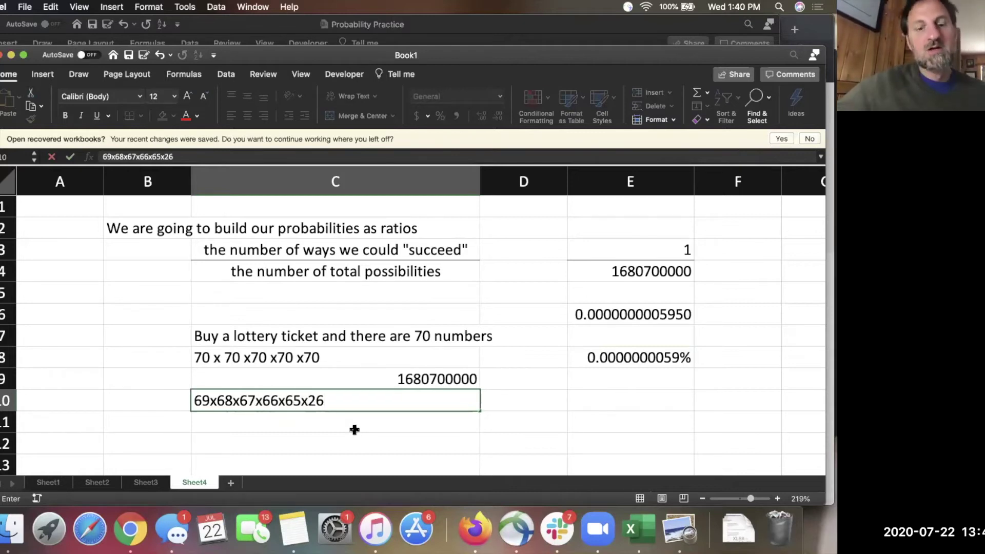
key(Return)
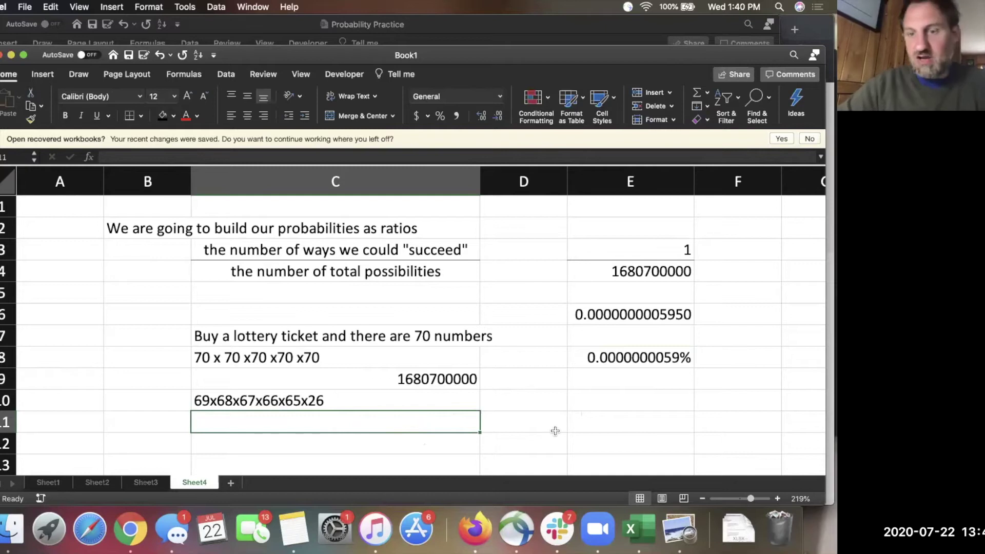
click(509, 435)
click(378, 435)
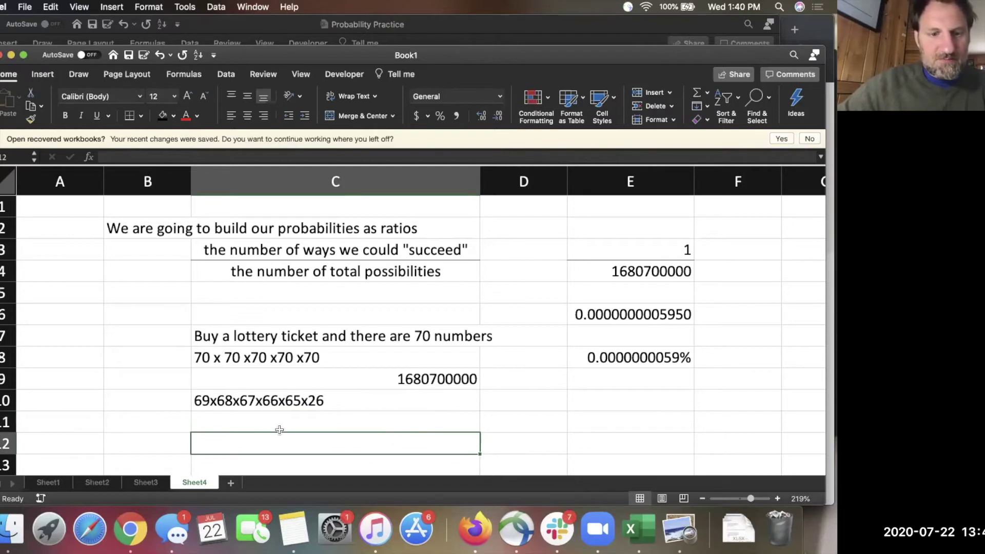
Add a new Sheet5 zoomed to about 200%, then start a search in a new Chrome tab.
click(230, 482)
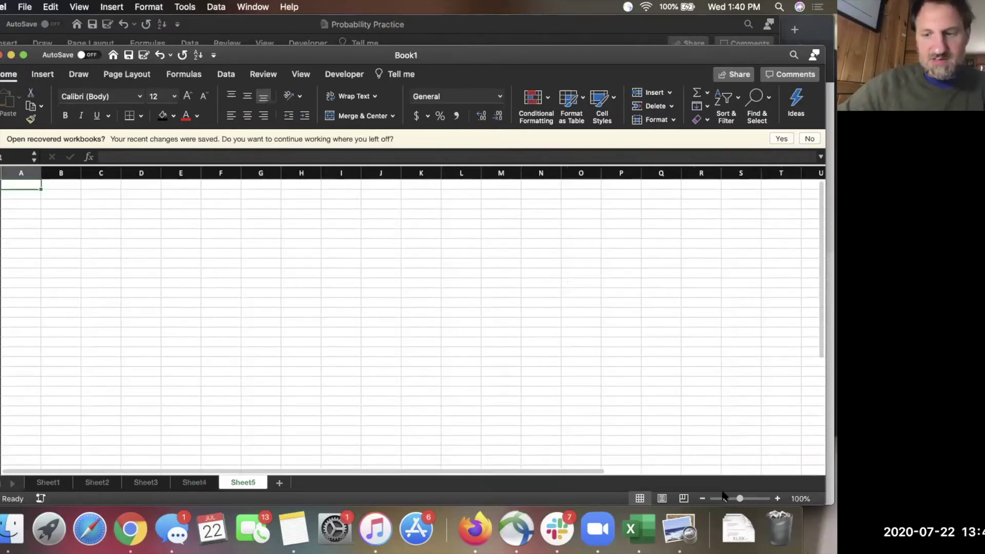
click(749, 498)
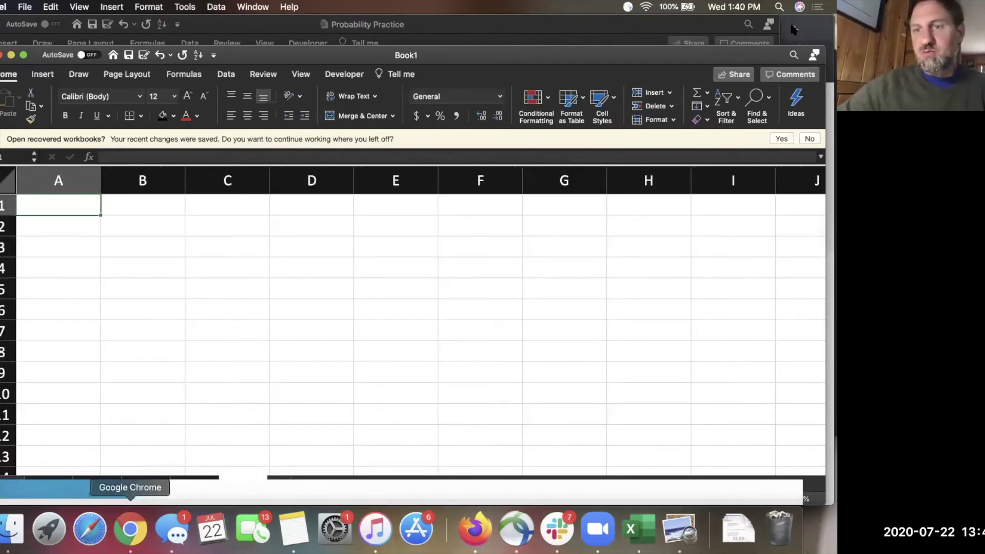
key(super+Tab)
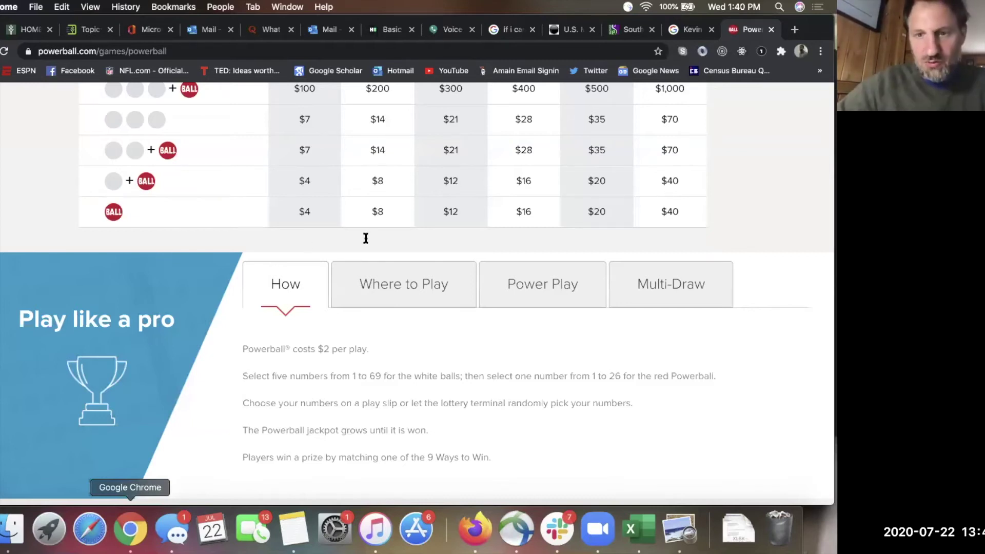
key(super+t)
text(r)
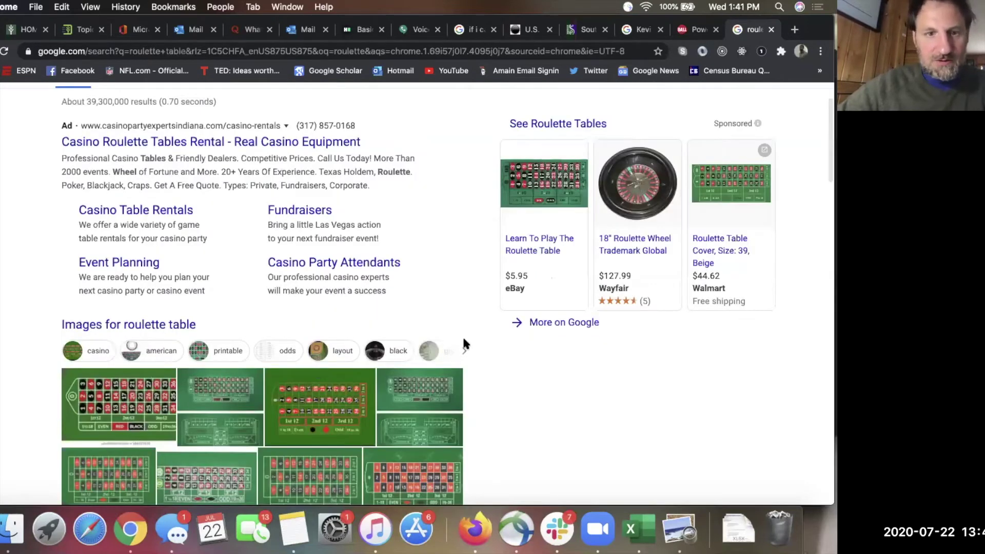
Preview a roulette wheel image numbered 0, 00 and 1–36 from the roulette table image results.
scroll(44, 257, down, 4)
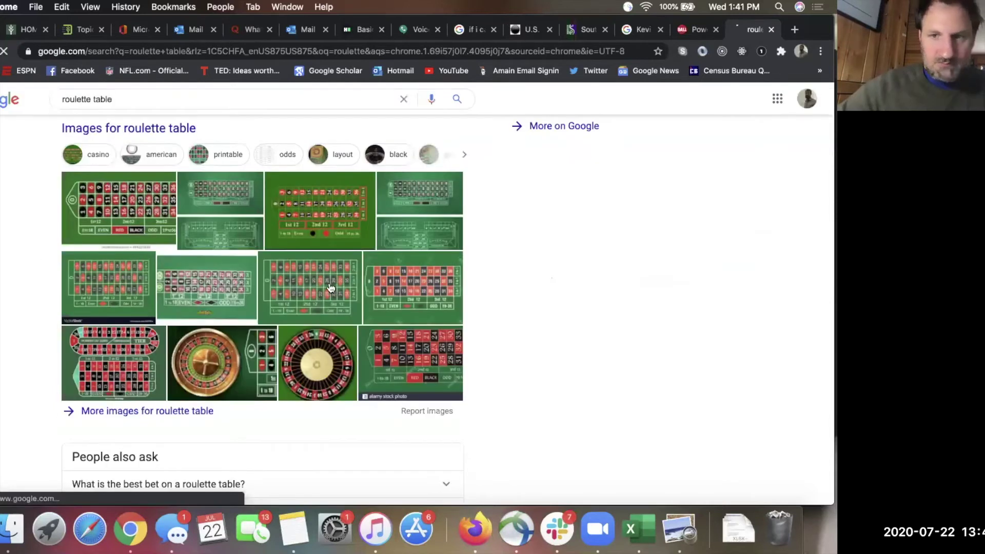
click(328, 288)
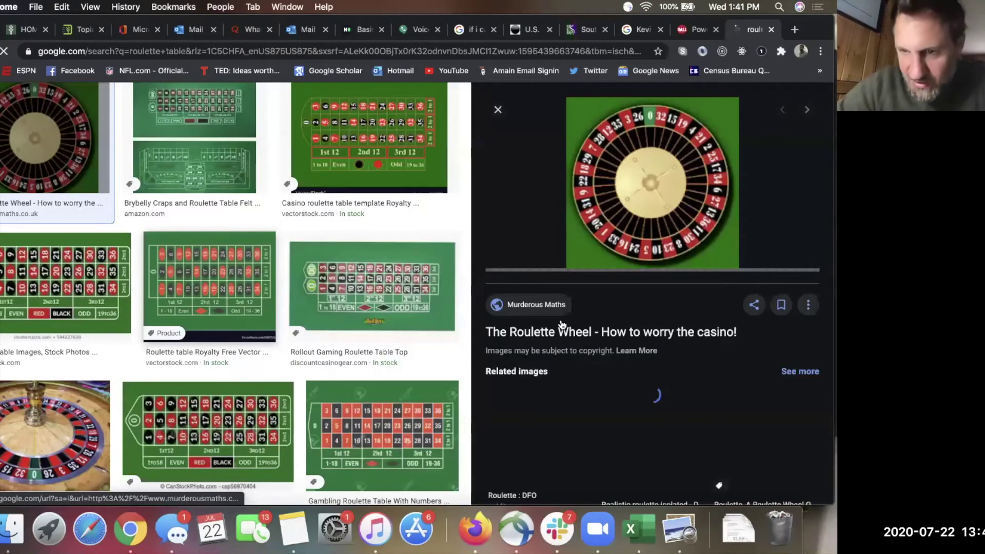
scroll(562, 324, down, 3)
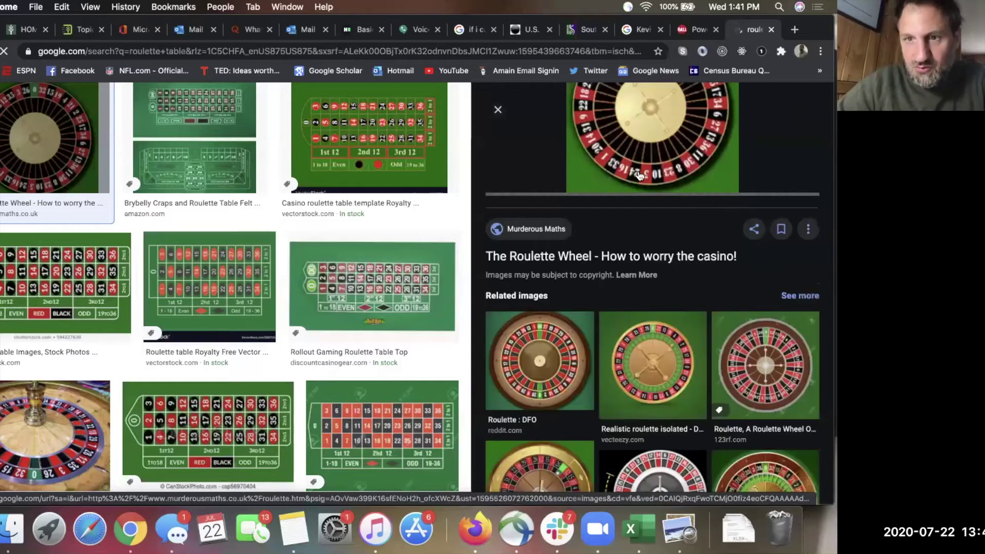
scroll(530, 321, up, 3)
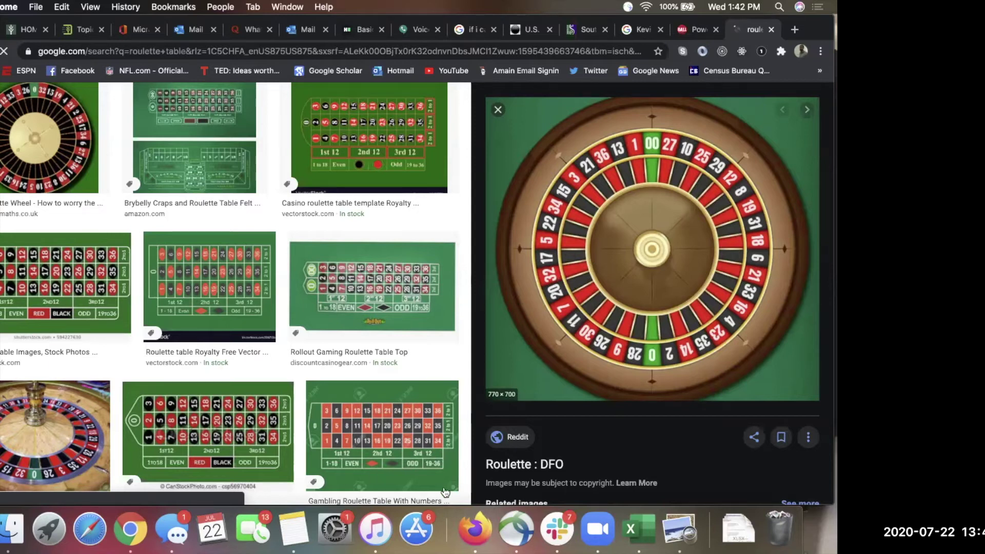
Back in Excel, enter the title 'Roulette' in cell B2 of Sheet5.
click(635, 534)
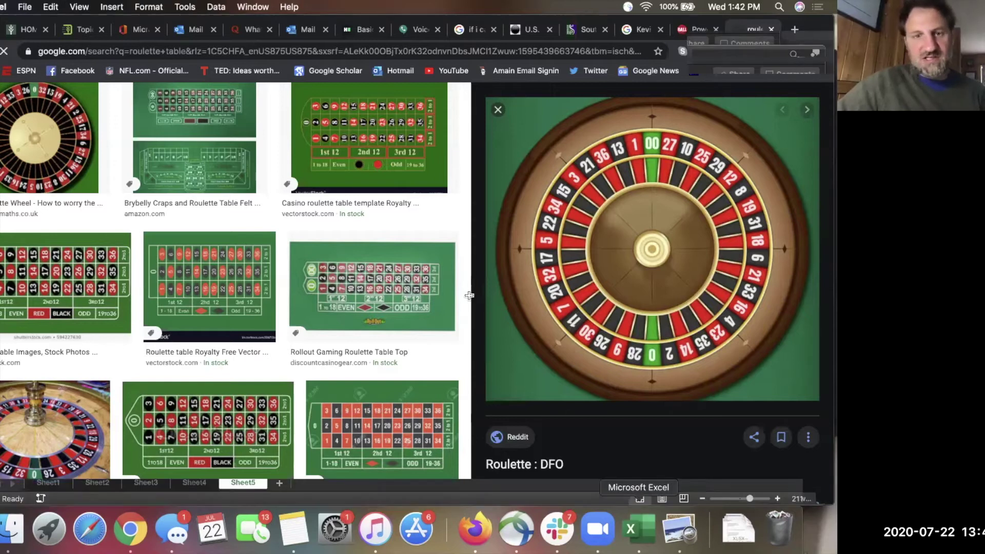
click(238, 488)
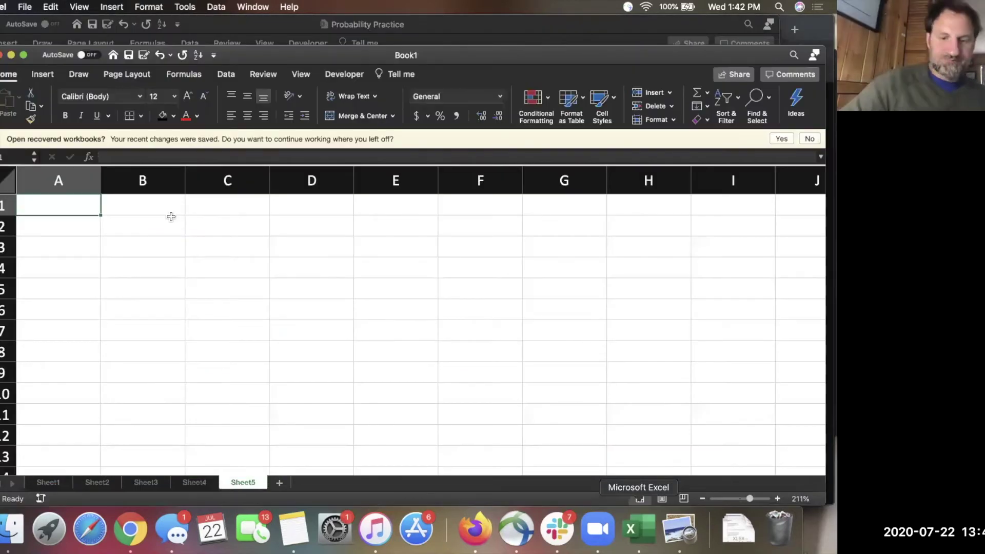
click(171, 217)
text(Roulett)
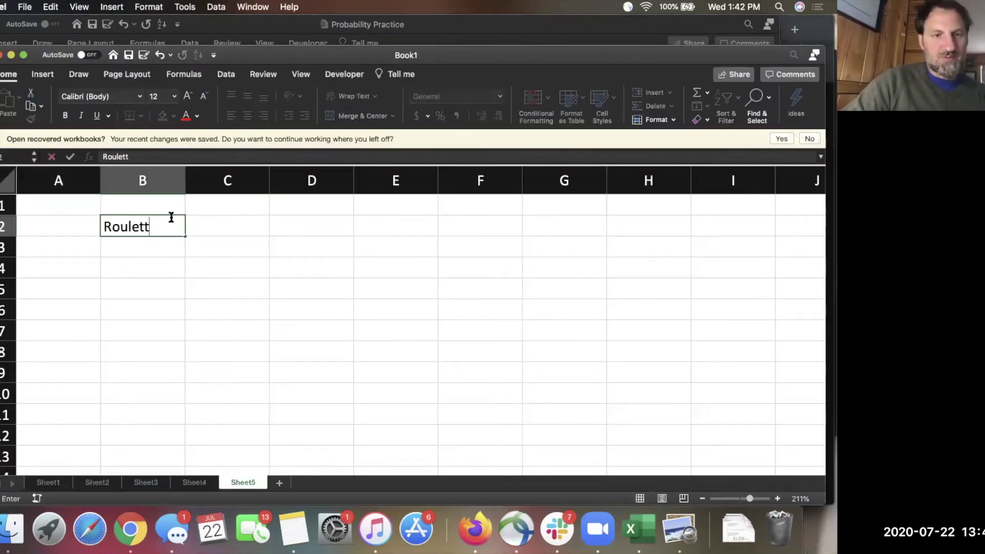
text(e)
key(BackSpace)
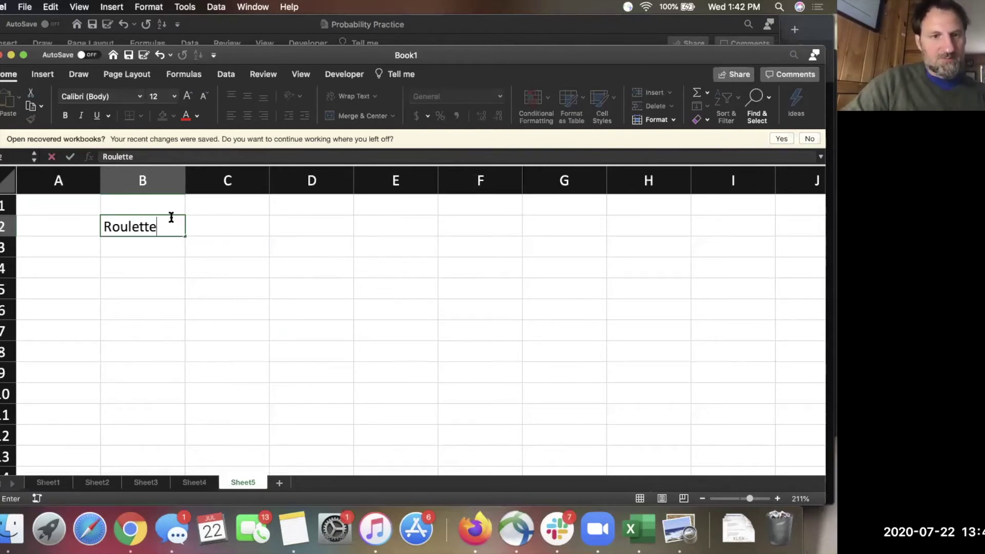
key(Return)
Add 'black or red - pays 2 to 1' and 'Probability of winning?' below it, then return to Sheet4.
text(black or red - pays 2 to 1)
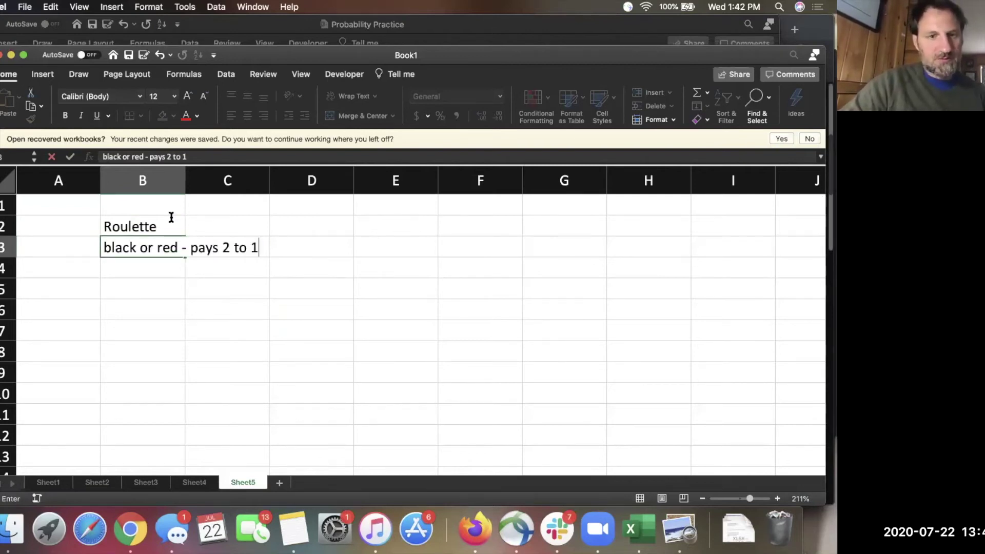
key(Return)
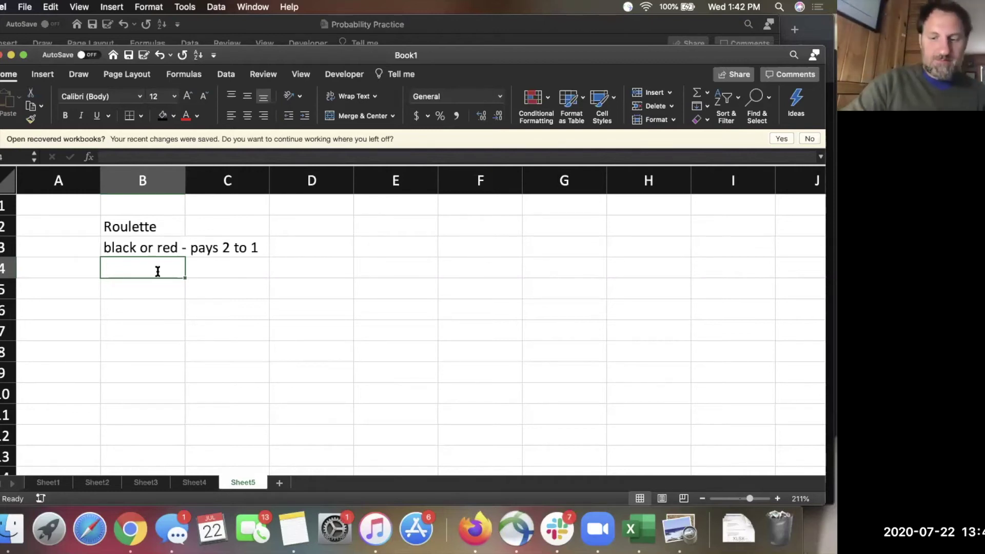
text(Probability of winning?)
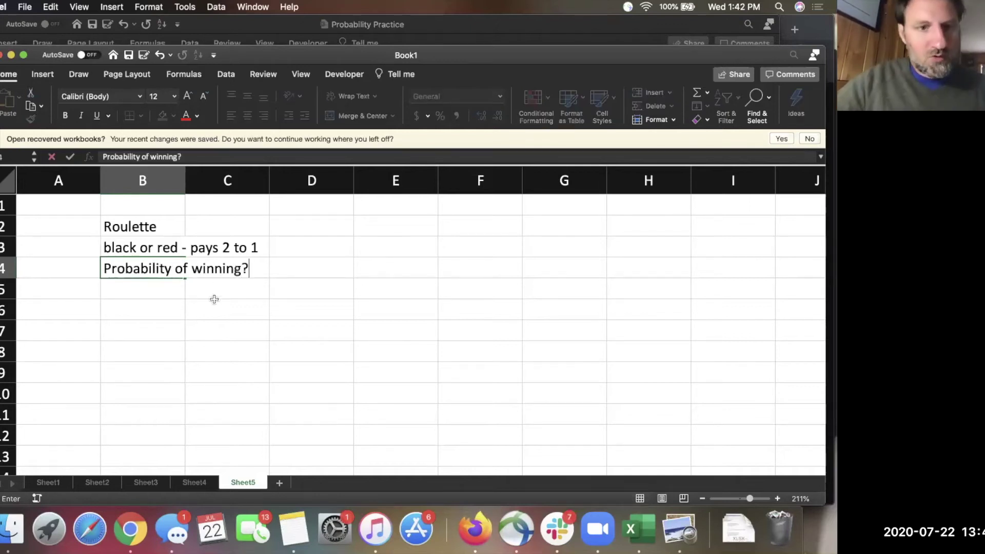
key(Return)
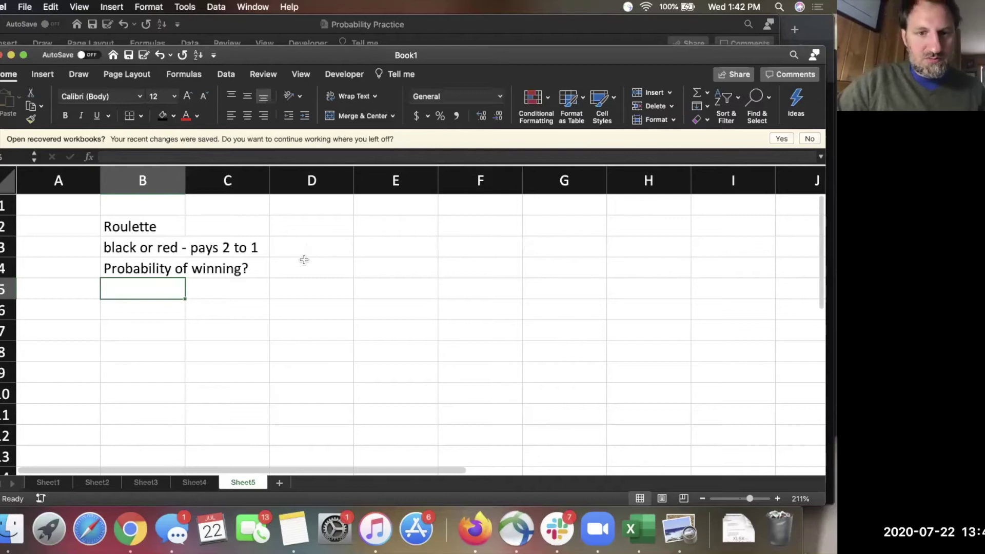
click(198, 482)
Copy the two ratio description lines from Sheet4 into C5 on Sheet5.
key(super+c)
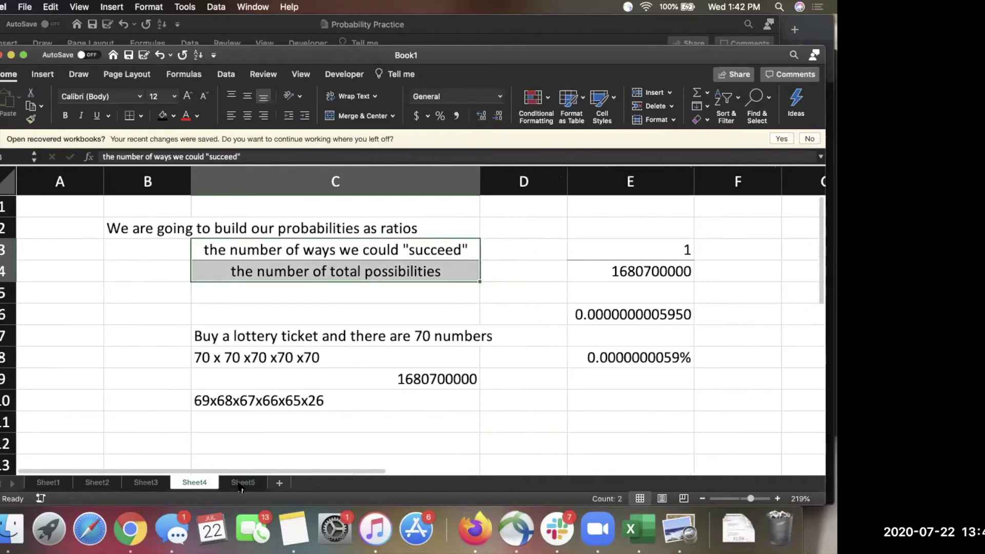
key(ctrl+Page_Down)
click(228, 289)
key(super+v)
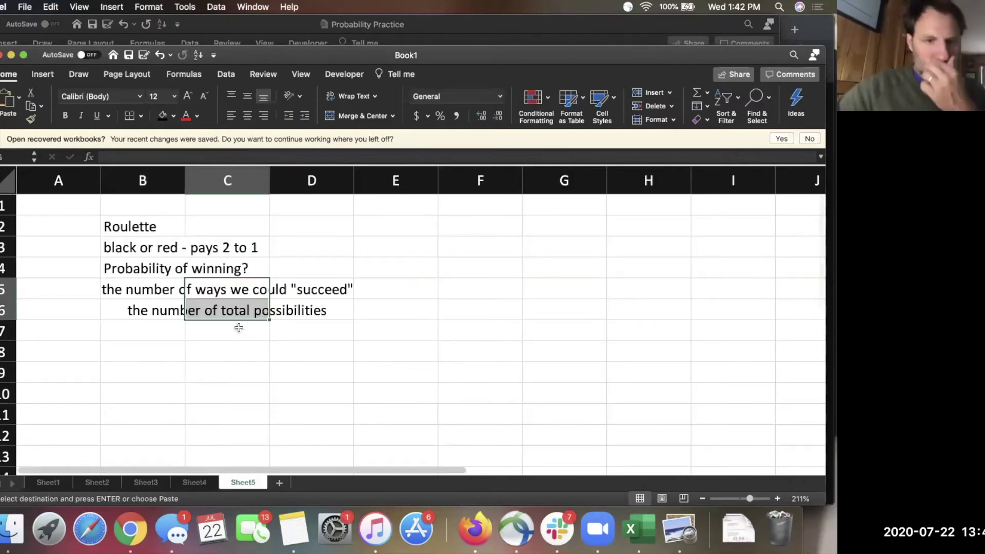
key(Down)
key(Down)
key(Down)
key(Down)
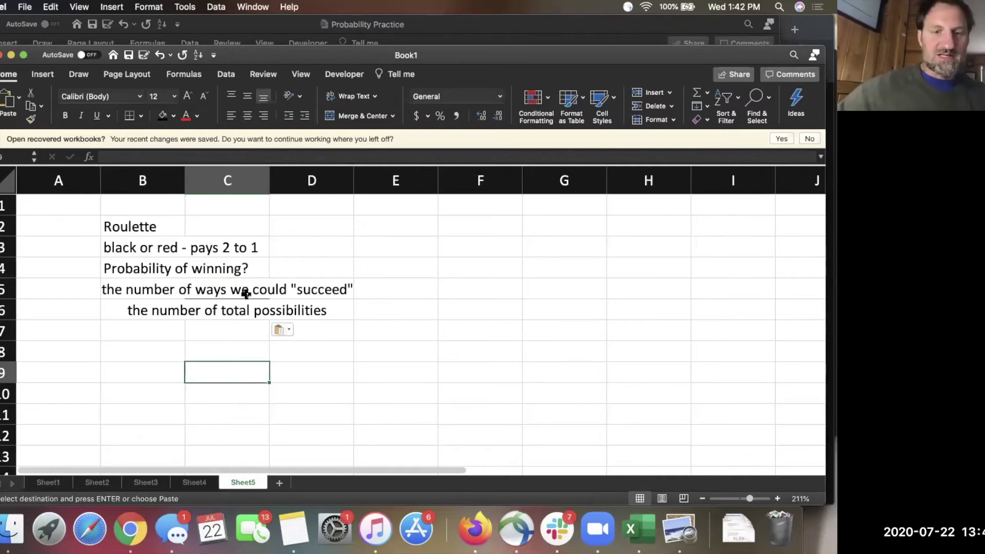
Apply a bottom border across B5:D5 as a fraction bar, then select F6.
drag(148, 289, 316, 289)
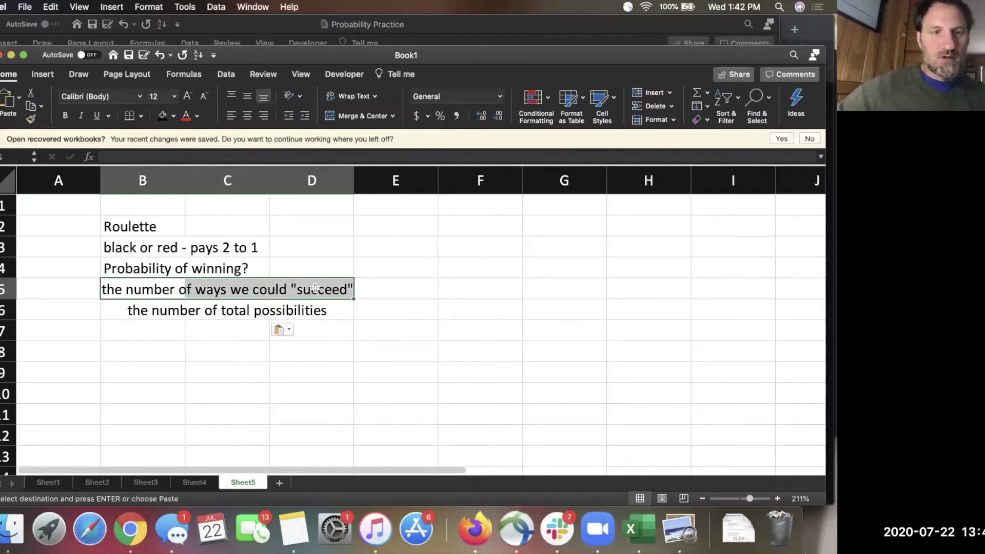
click(129, 115)
click(400, 267)
click(418, 330)
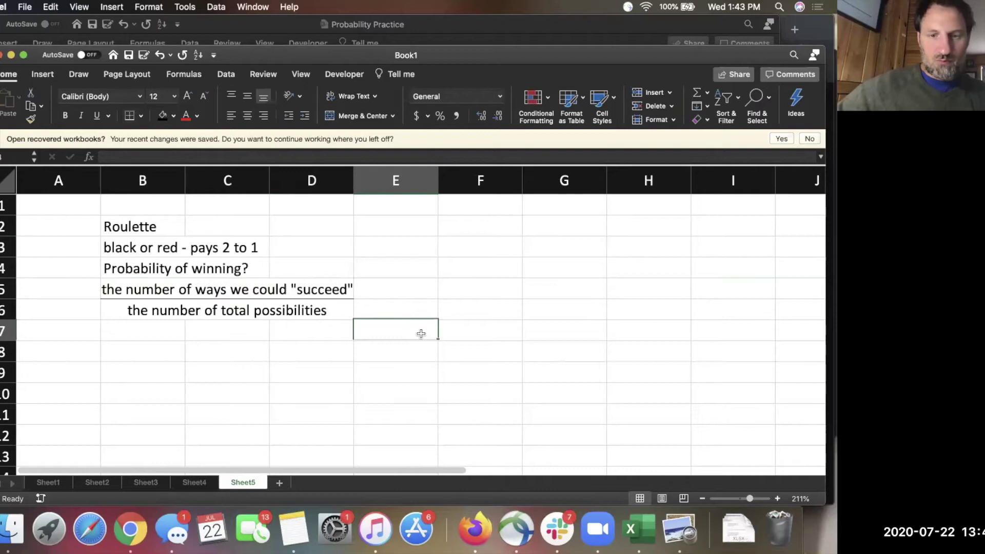
click(478, 318)
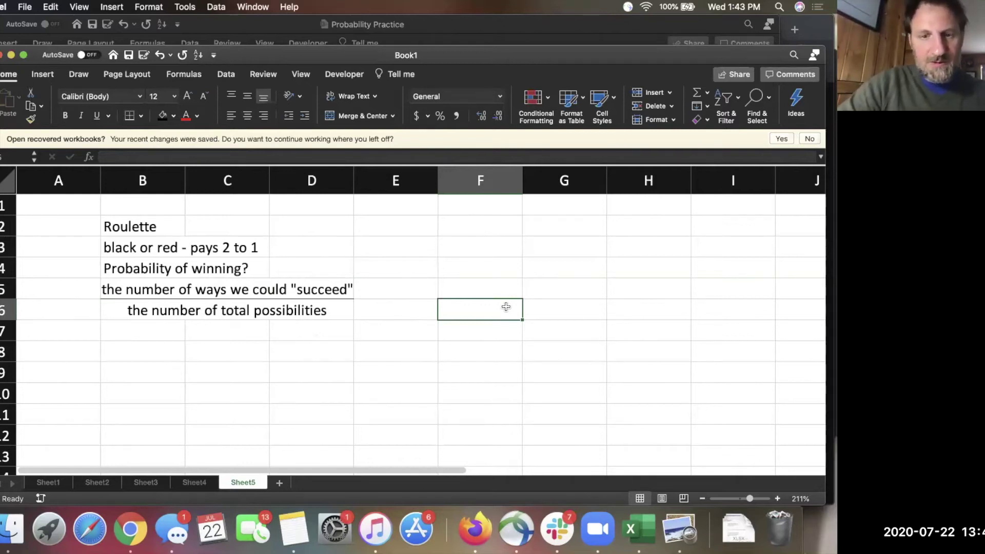
Enter 38 total possibilities in F6 and 18 ways to succeed in F5, checking the wheel in Chrome.
click(499, 288)
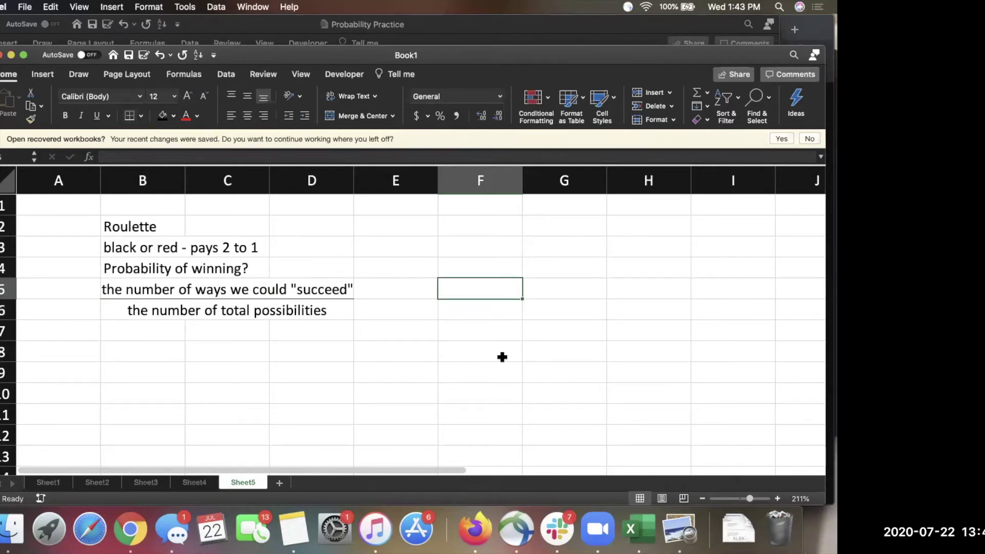
click(480, 303)
text(38)
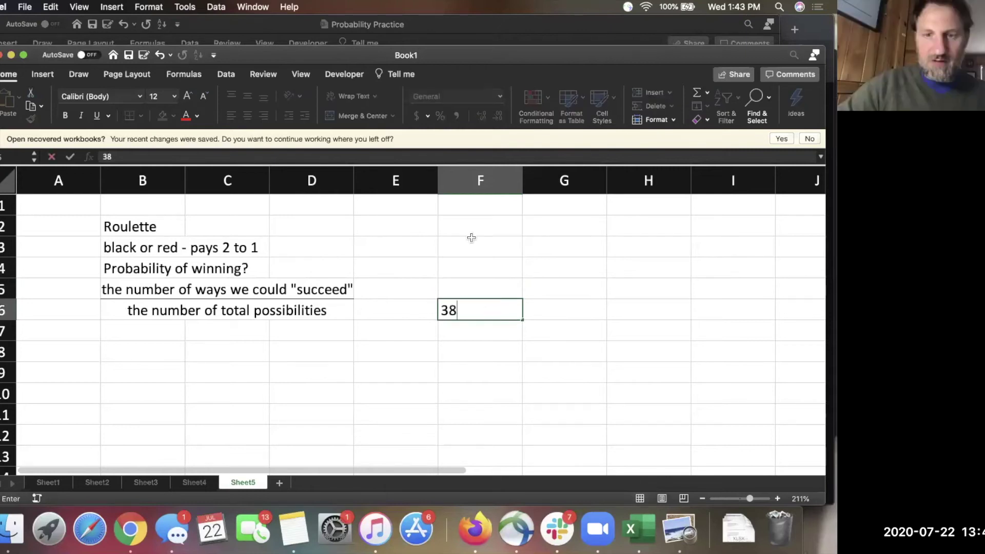
click(472, 237)
click(480, 307)
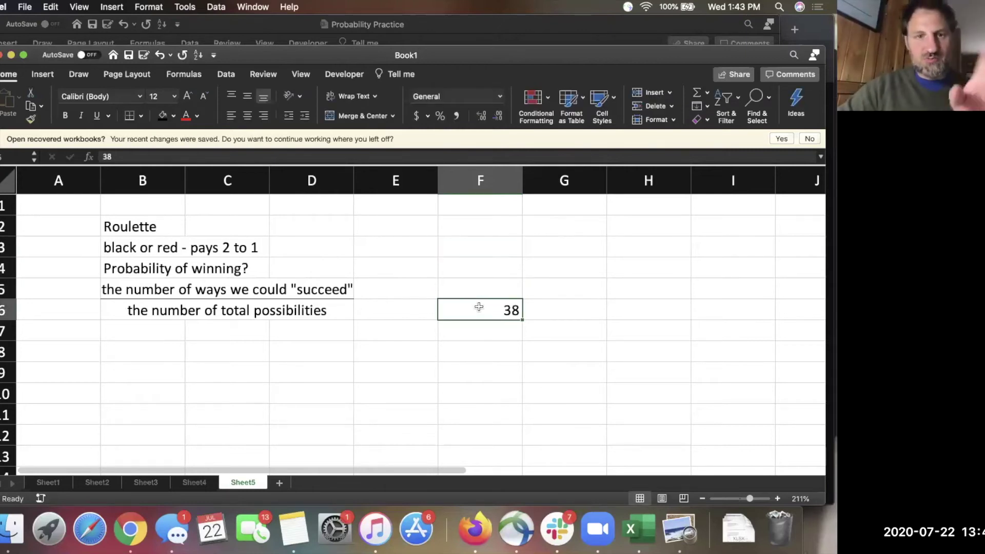
click(482, 294)
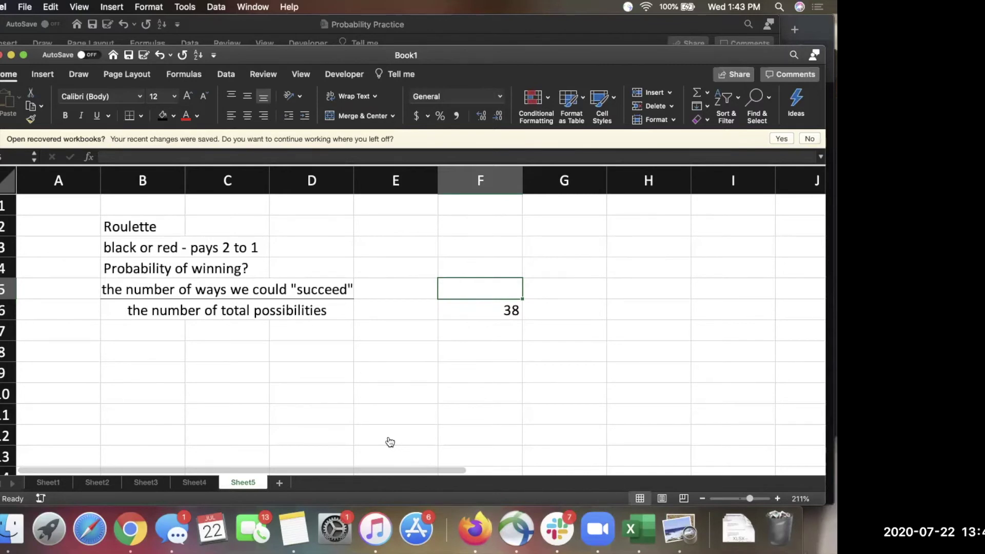
key(super+Tab)
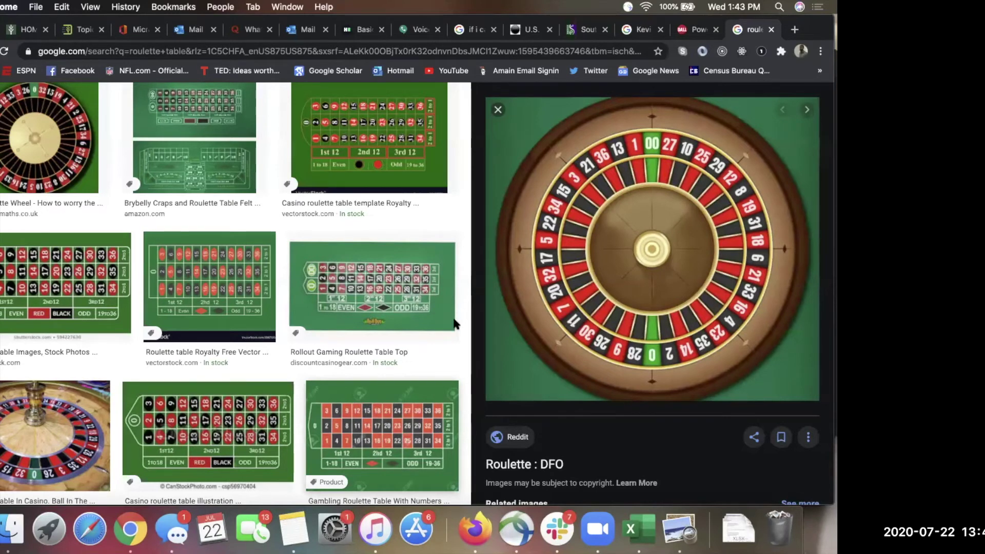
key(super+Tab)
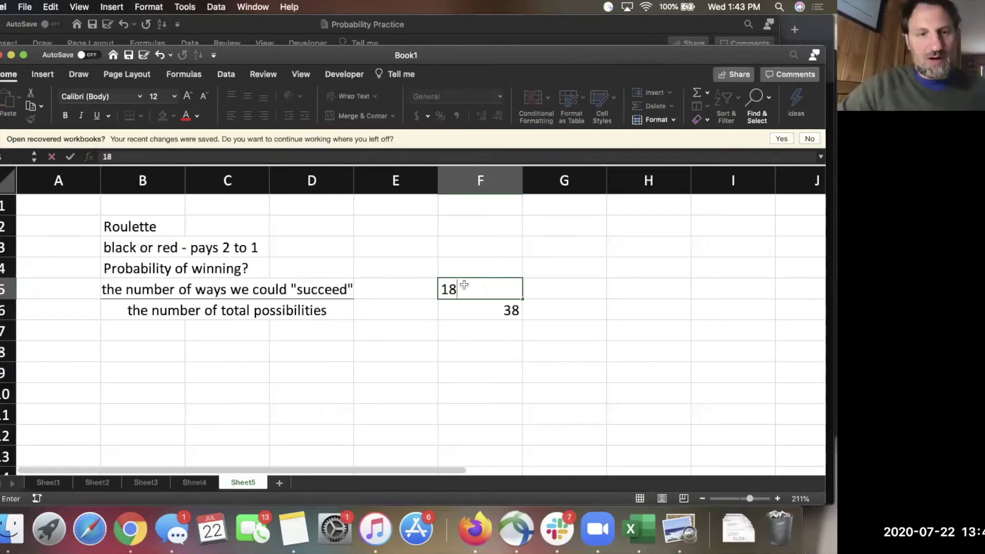
key(Down)
key(Down)
key(Down)
key(Down)
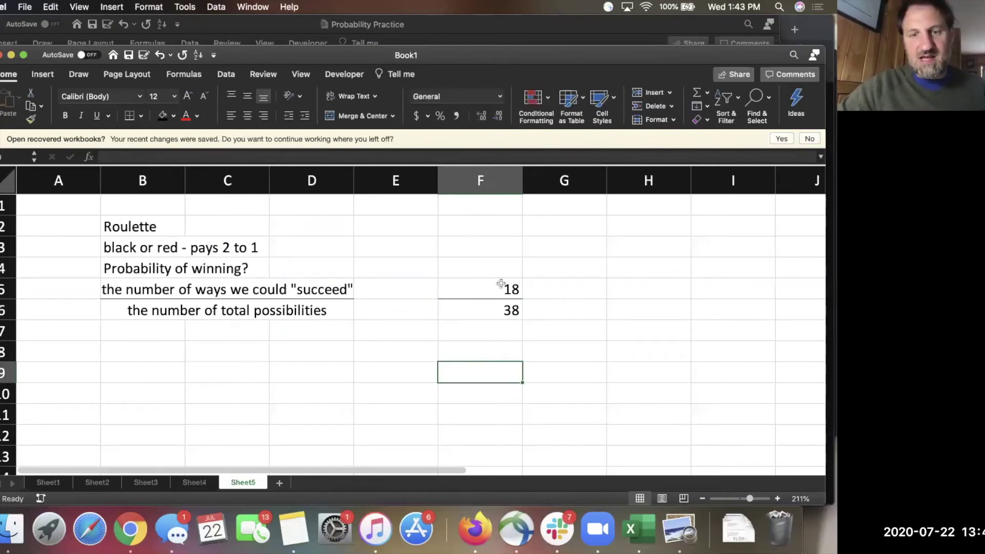
click(662, 291)
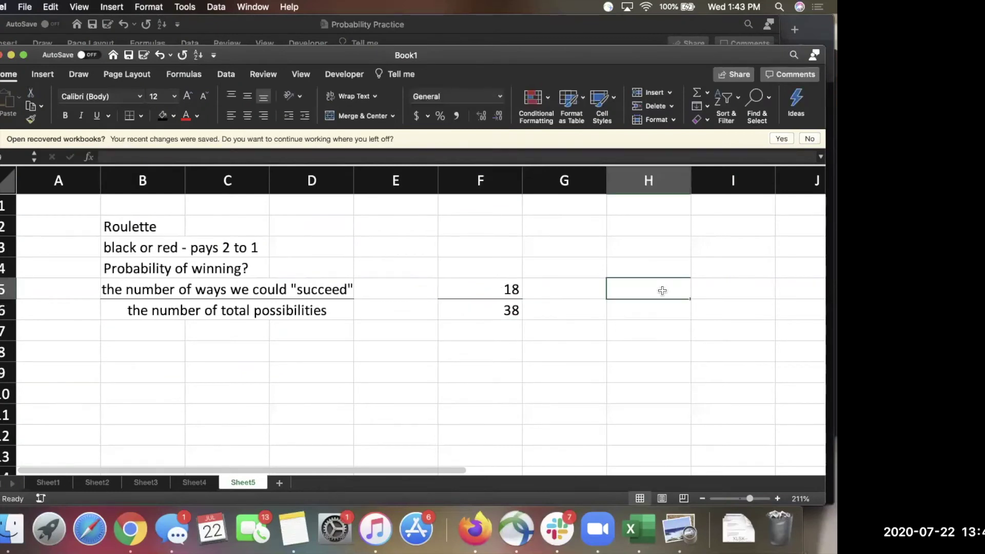
Begin a formula in H5 with an equals sign.
text(=)
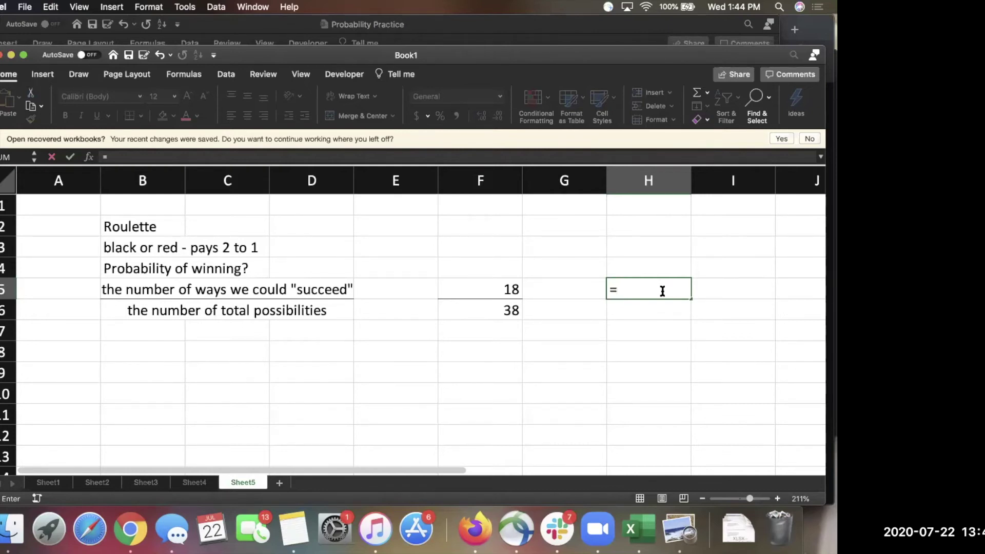
Complete the formula =18/38 in H5 and display it as a 47% percentage.
text(18/38)
key(Return)
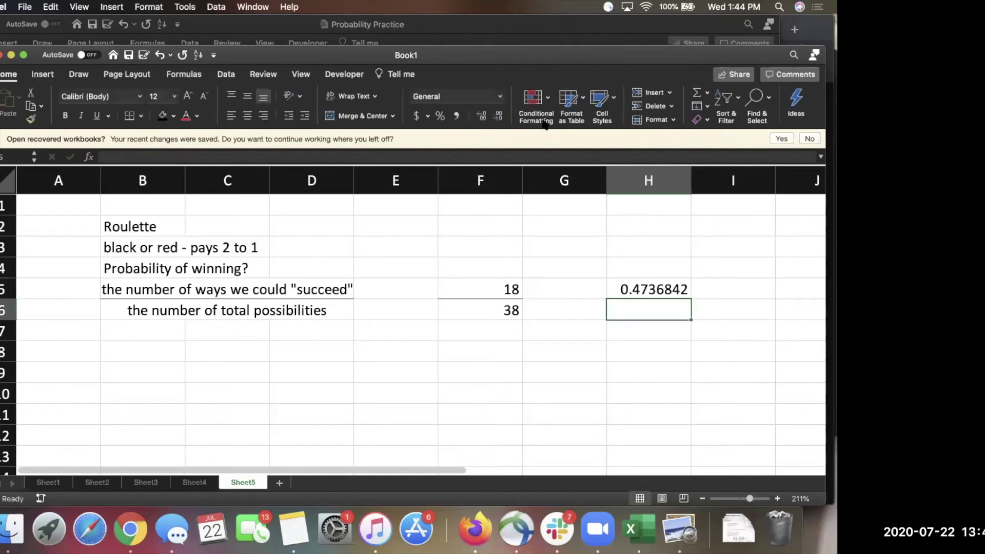
key(Up)
click(440, 117)
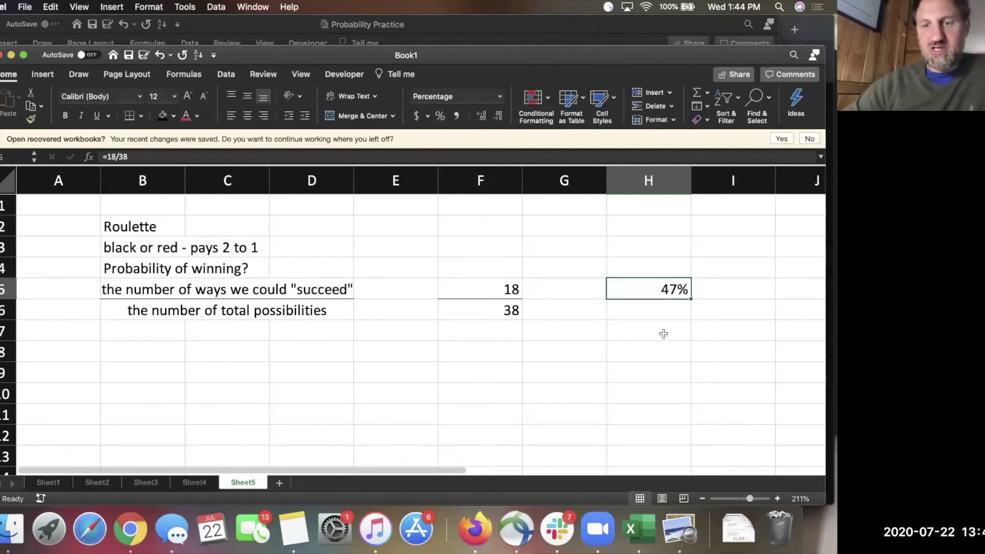
Move the selection through empty cells E9, C9, C8, E10, B9 and C9 below the result.
key(Return)
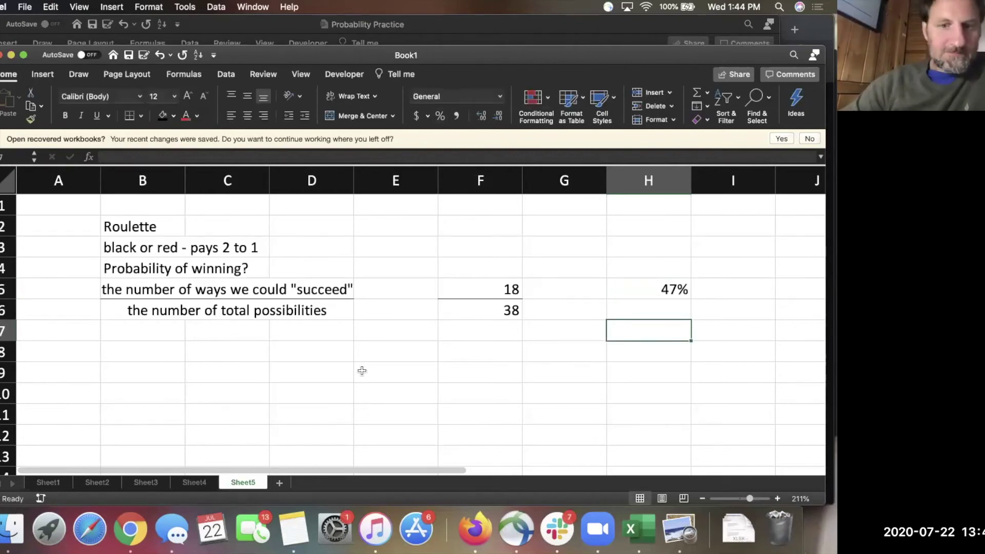
click(360, 369)
click(229, 376)
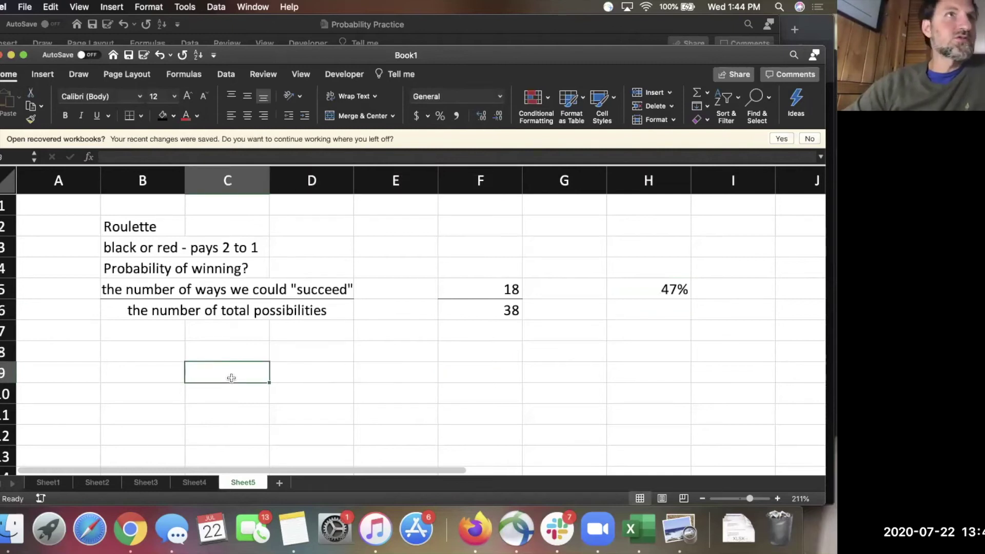
click(250, 350)
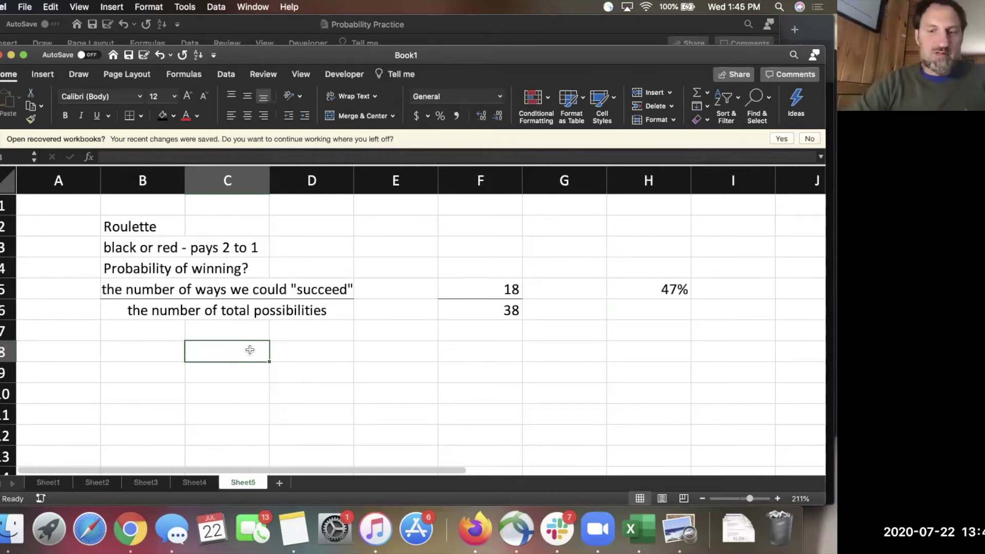
click(381, 390)
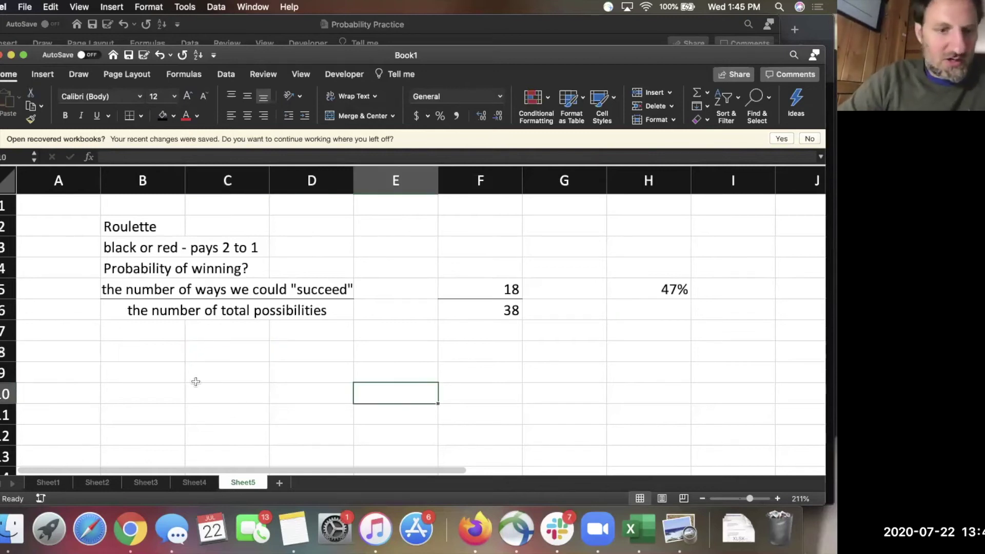
click(161, 372)
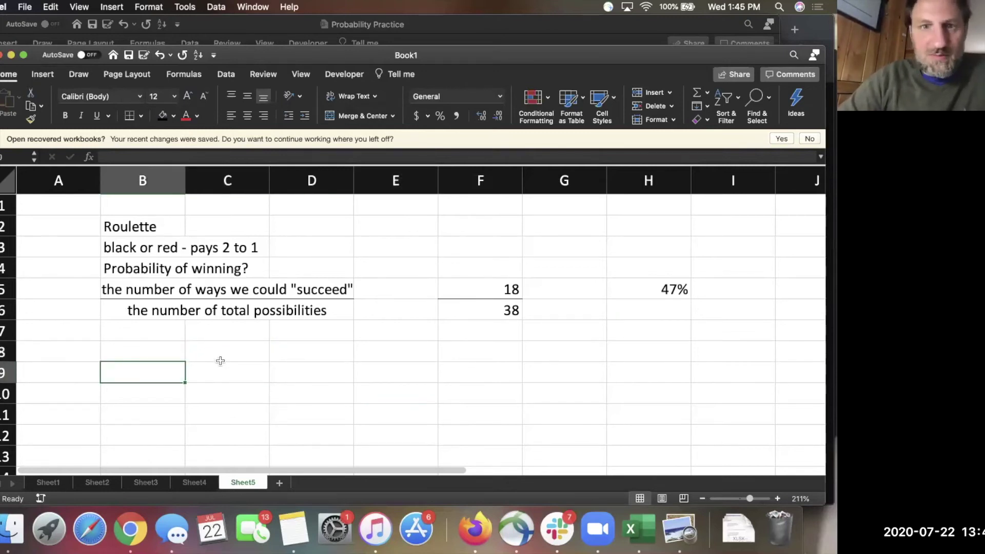
click(253, 374)
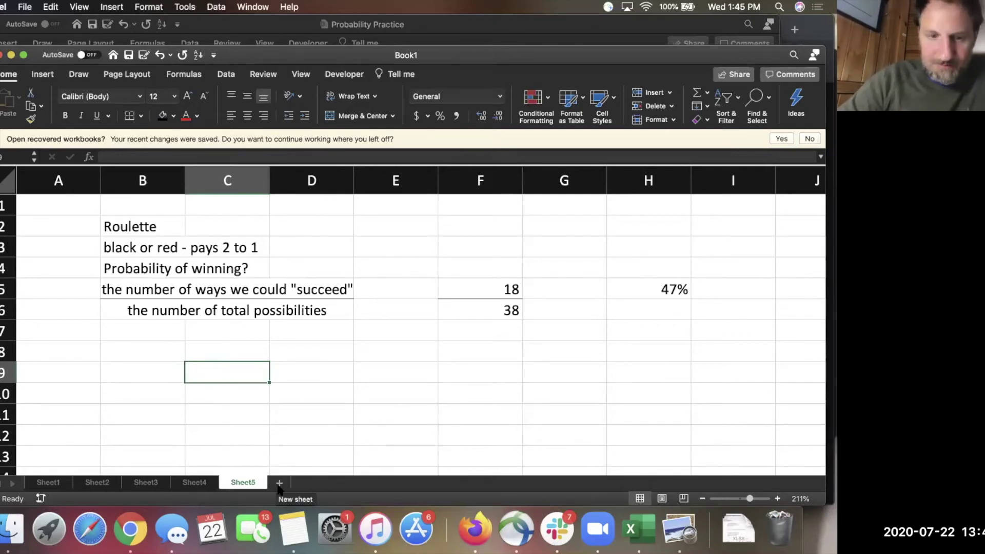
On a new sheet, list the four experience ranges, Less than 5 years through More than 15 years, in B2:B5.
click(279, 483)
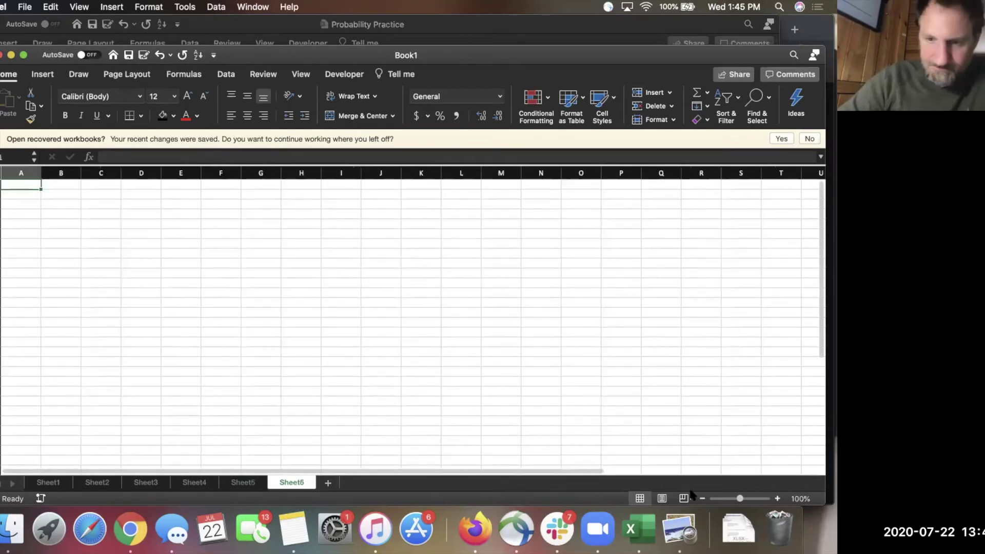
click(750, 499)
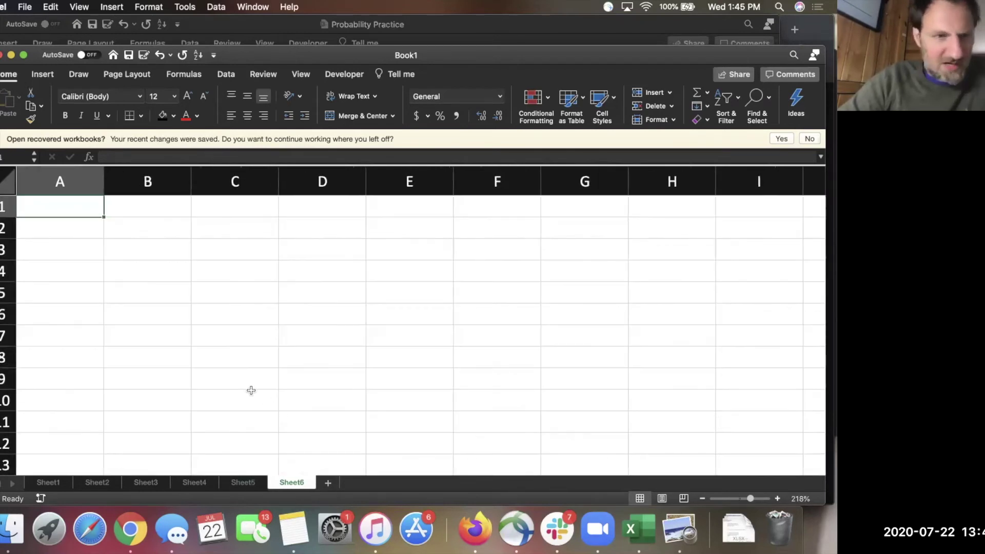
click(121, 236)
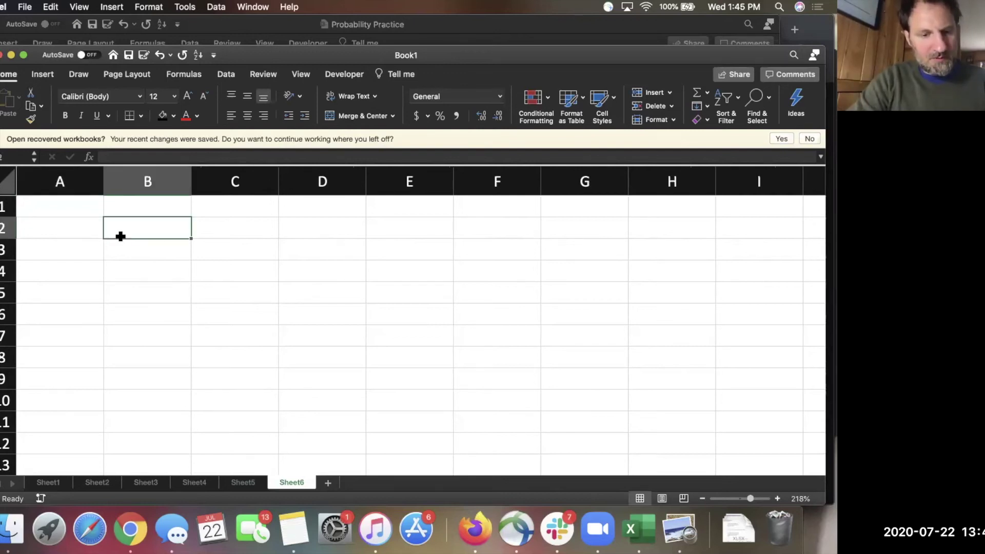
text(Less than 5 years)
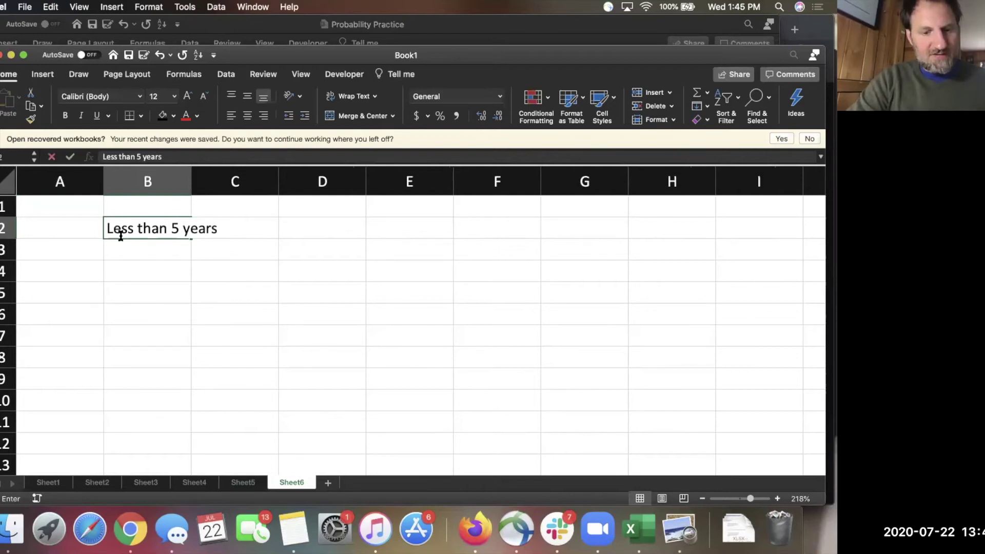
key(Return)
text(Between )
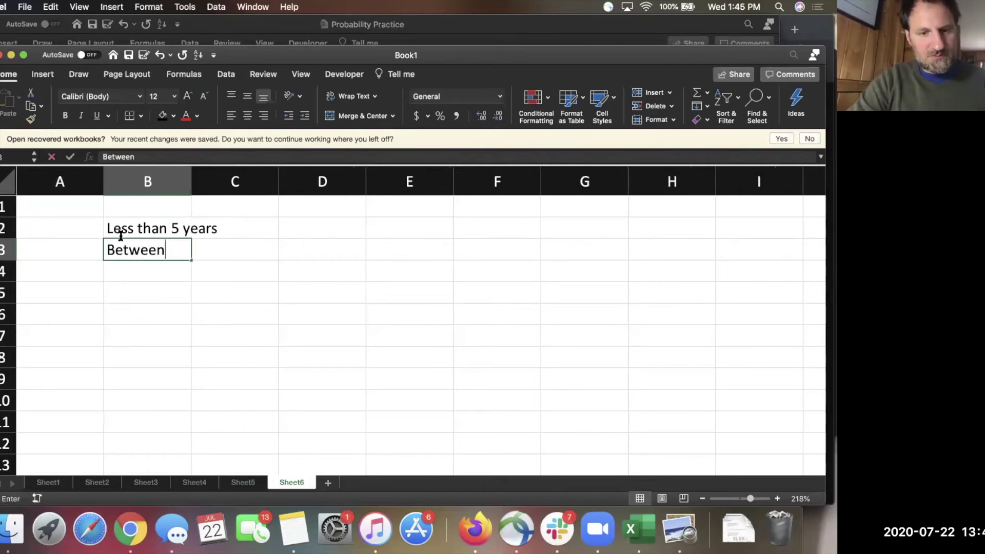
text(5 and 10 years)
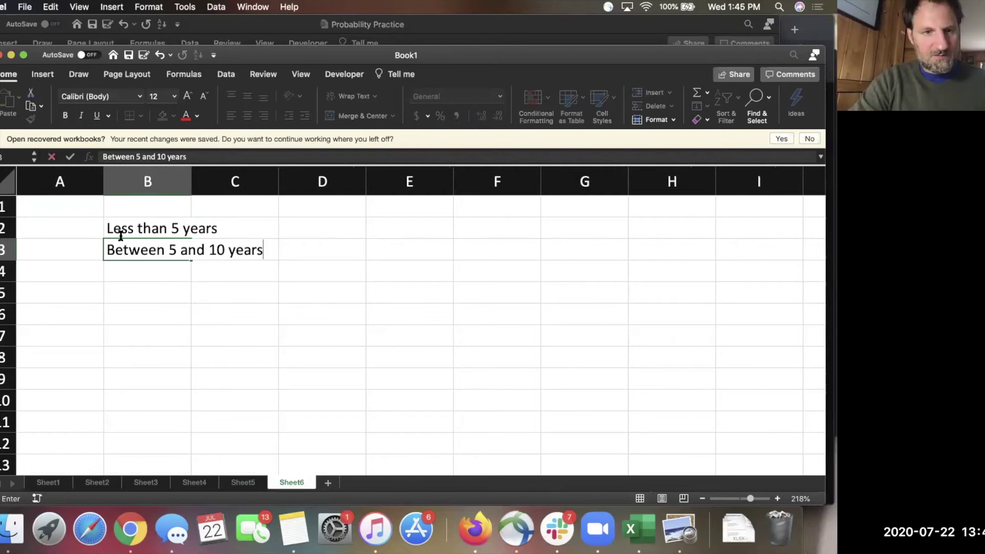
key(Return)
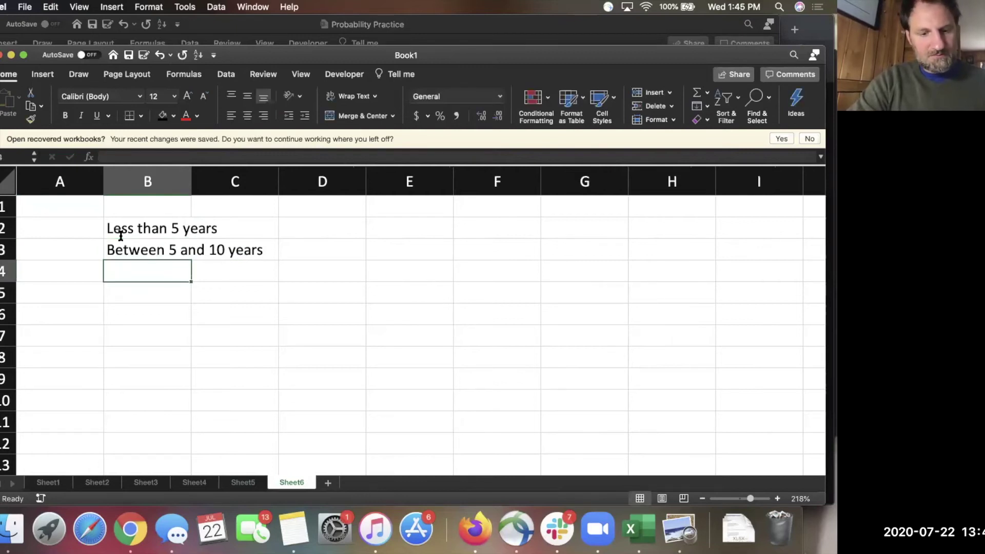
text(Between 10 an)
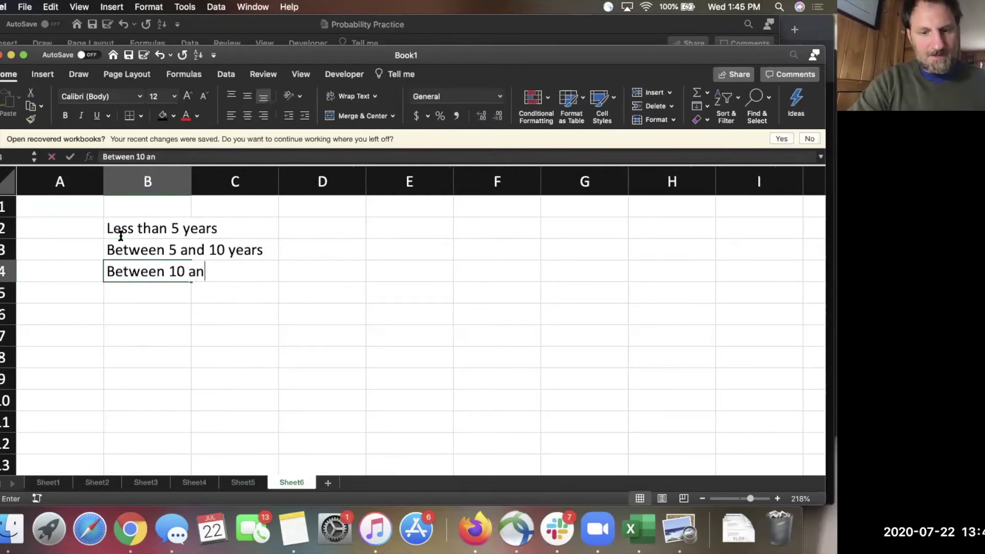
text(d 15 years)
key(Return)
text(M)
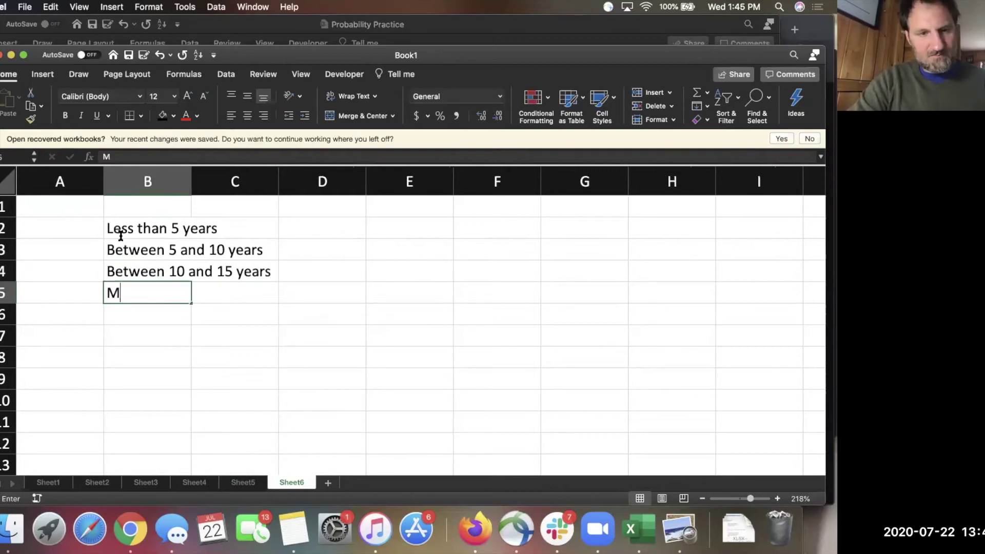
text(ore than 15 years)
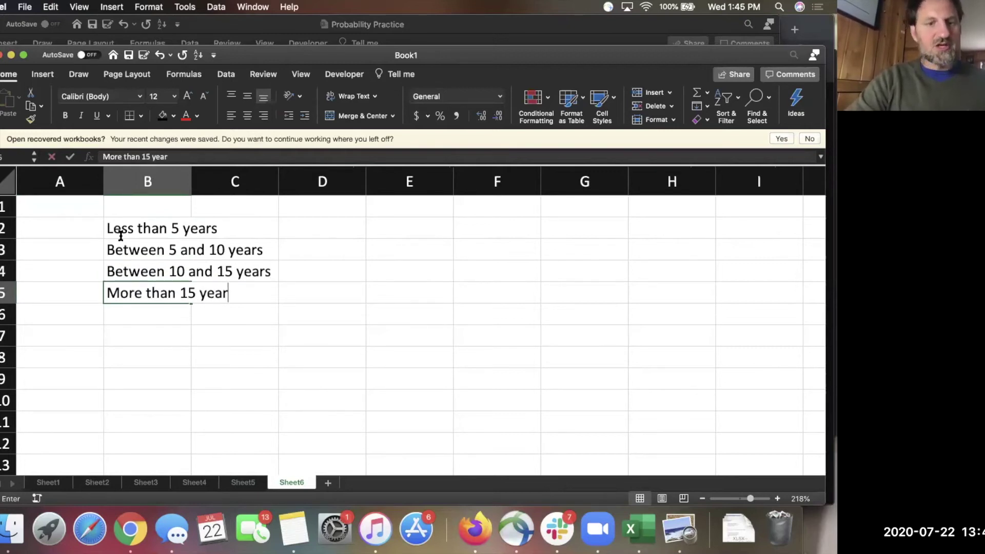
key(Return)
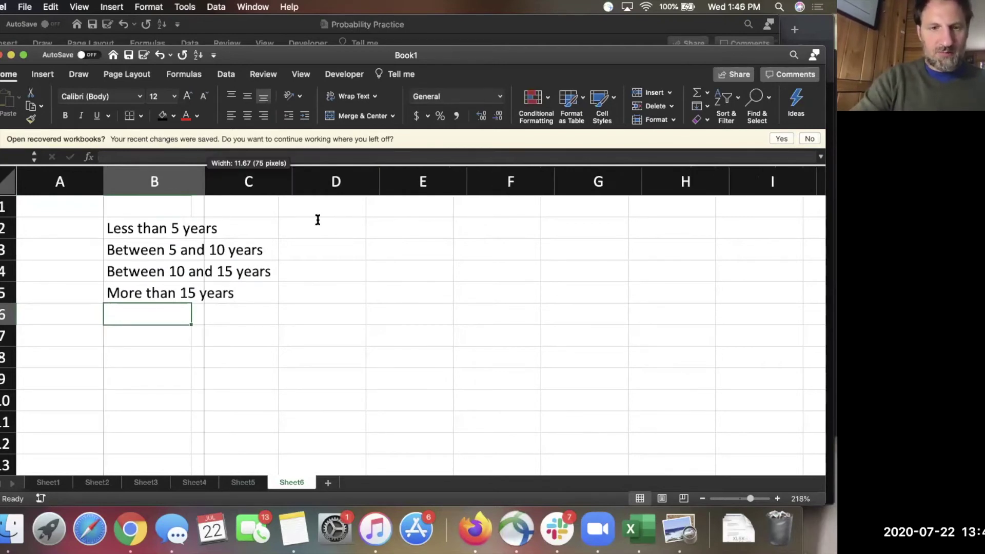
Enter the nurse counts 300, 500 and 300 beside the ranges in column C.
text(300)
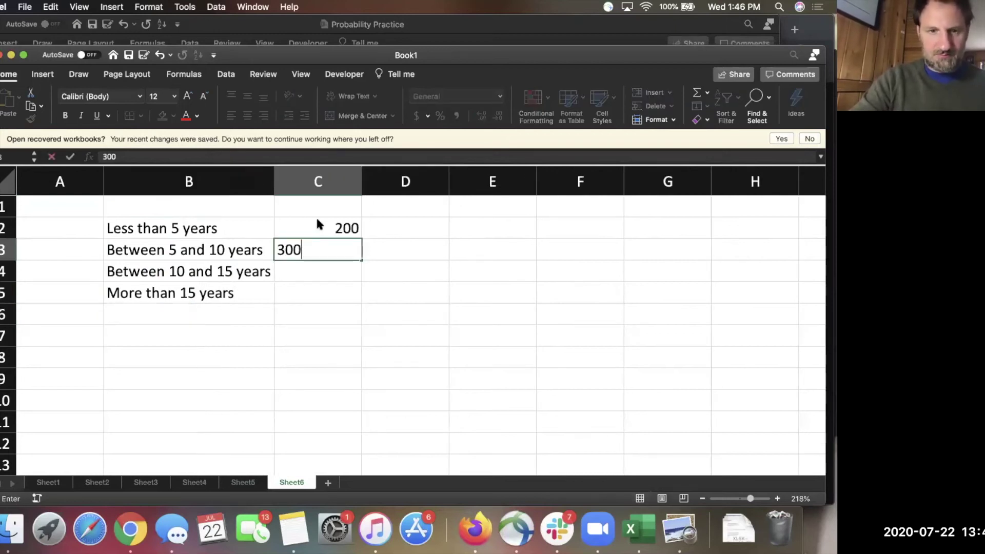
key(Return)
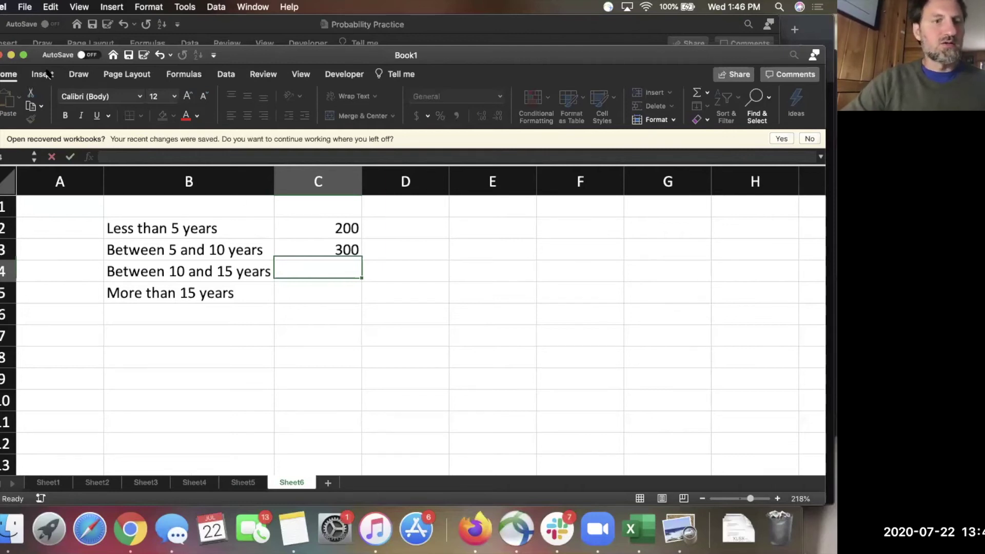
text(500)
key(Return)
text(3)
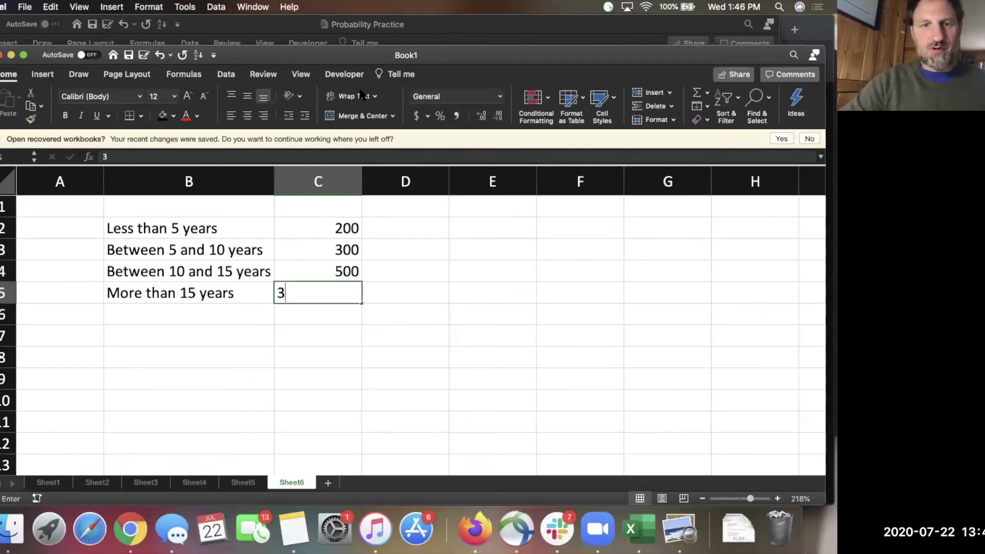
text(00)
Chart B2:C5 as a 2-D clustered column chart titled 'Nurse Experience'.
drag(190, 228, 333, 292)
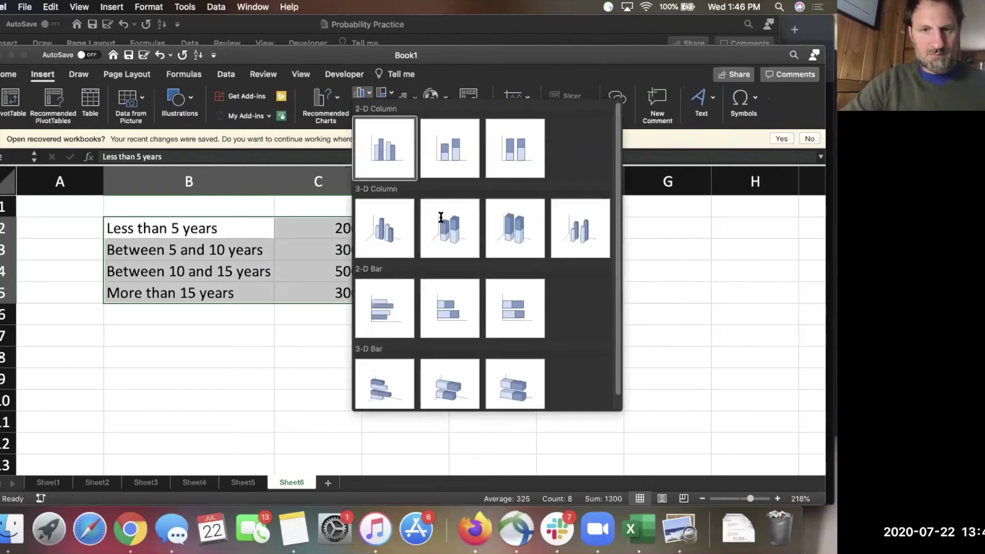
key(Return)
click(430, 221)
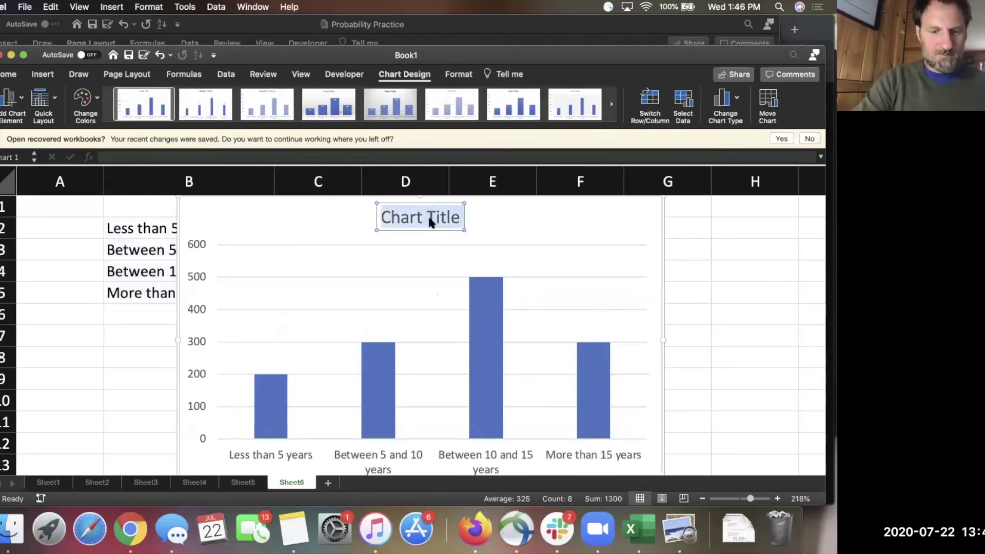
text(Nurse Experience)
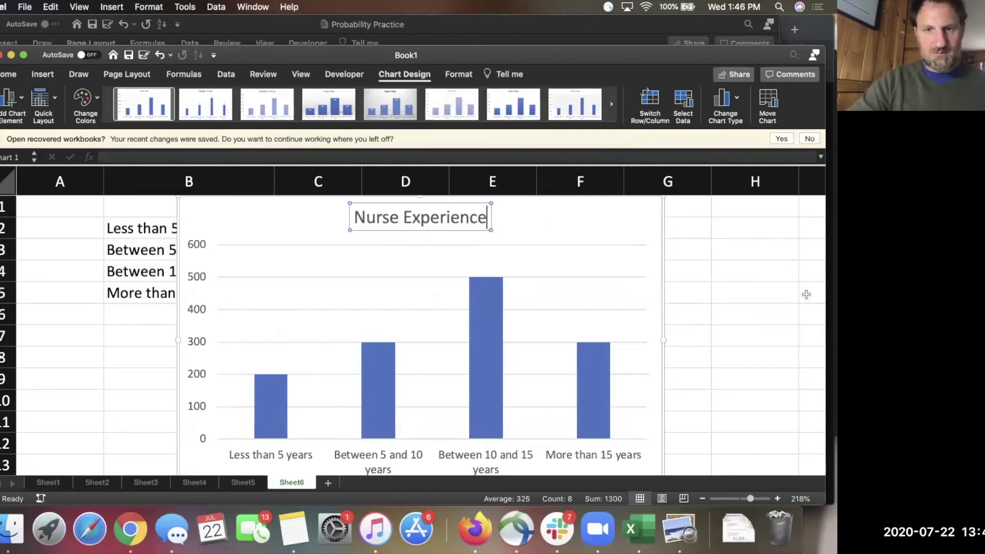
click(808, 296)
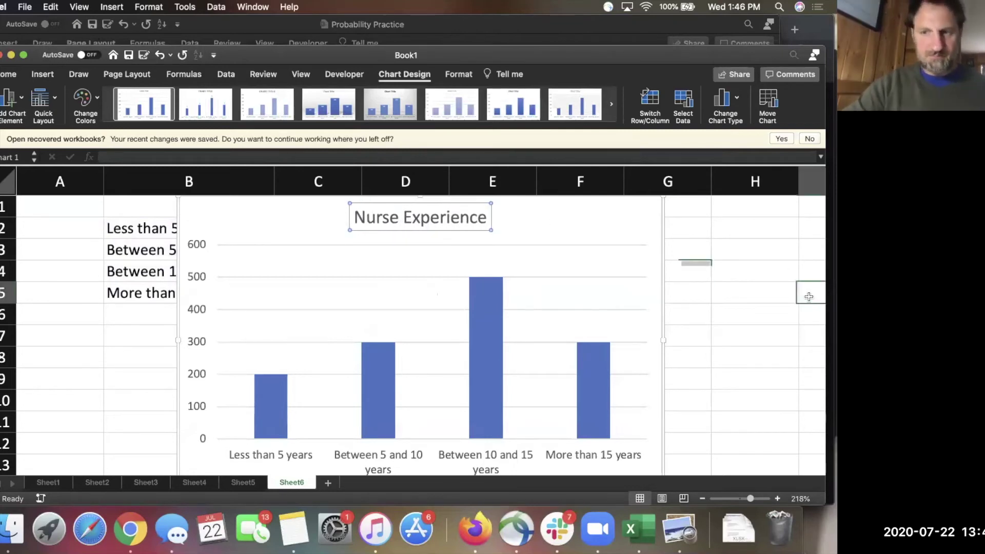
click(770, 302)
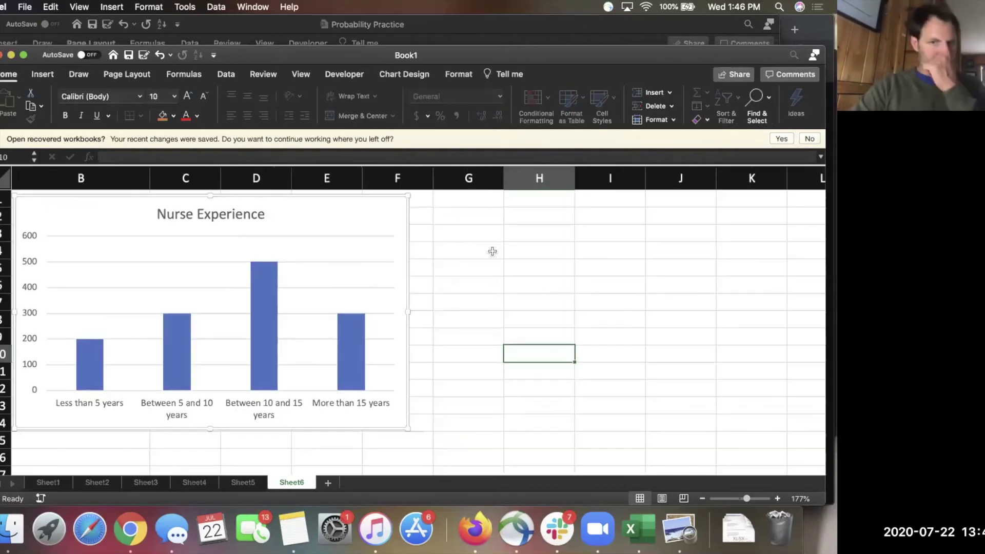
click(492, 250)
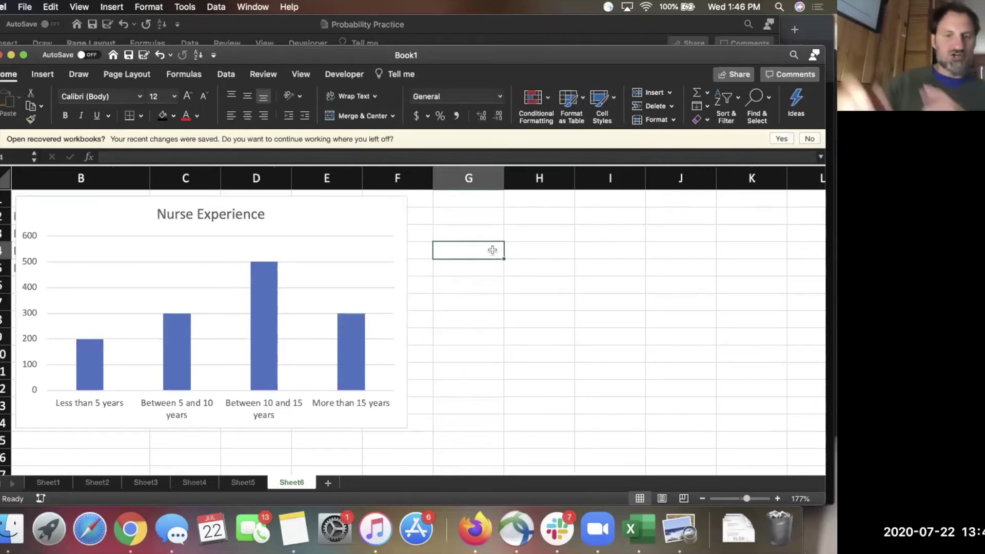
Type 'What is the chance of picking a nurse randomly that has less than 5 years of experience?' in G4.
text(W)
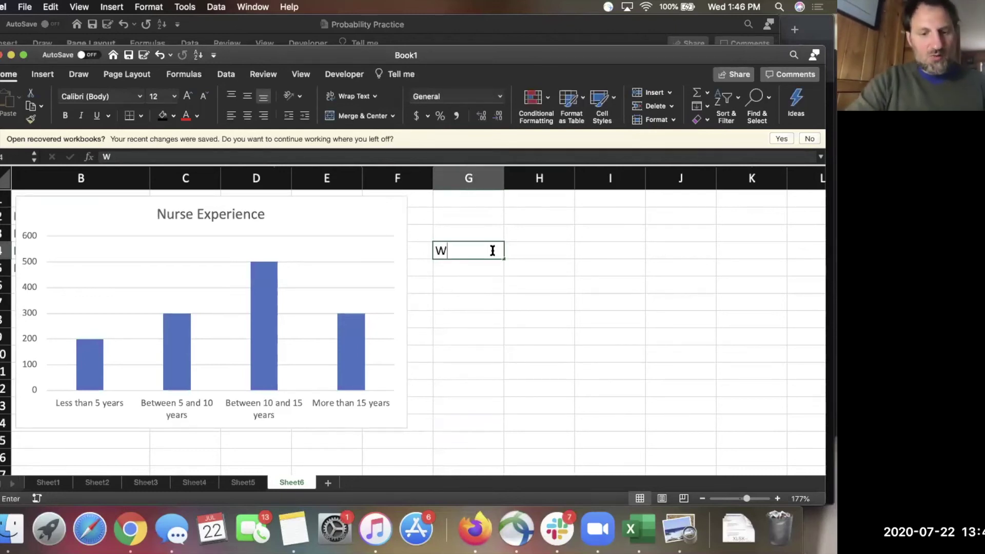
text(hat is the chance)
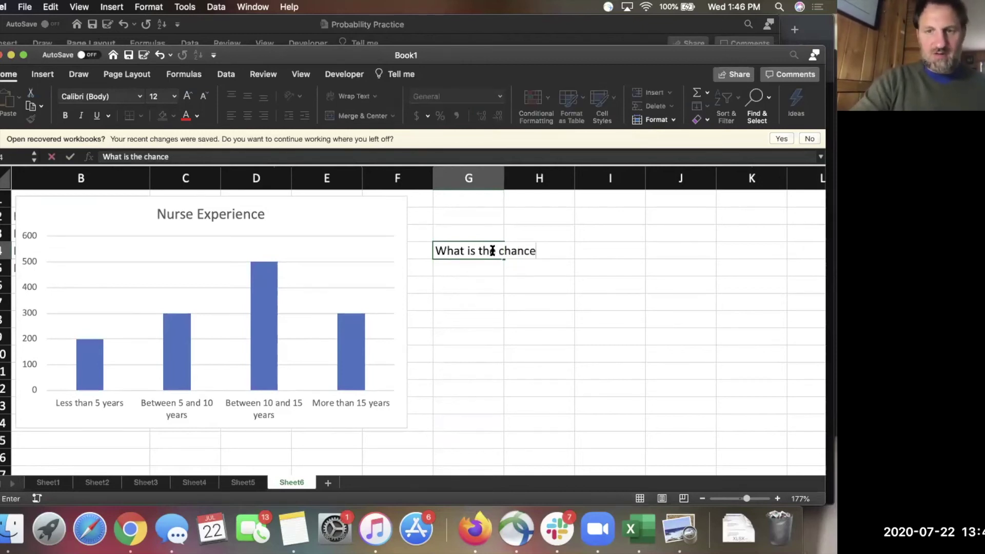
text( of pikc)
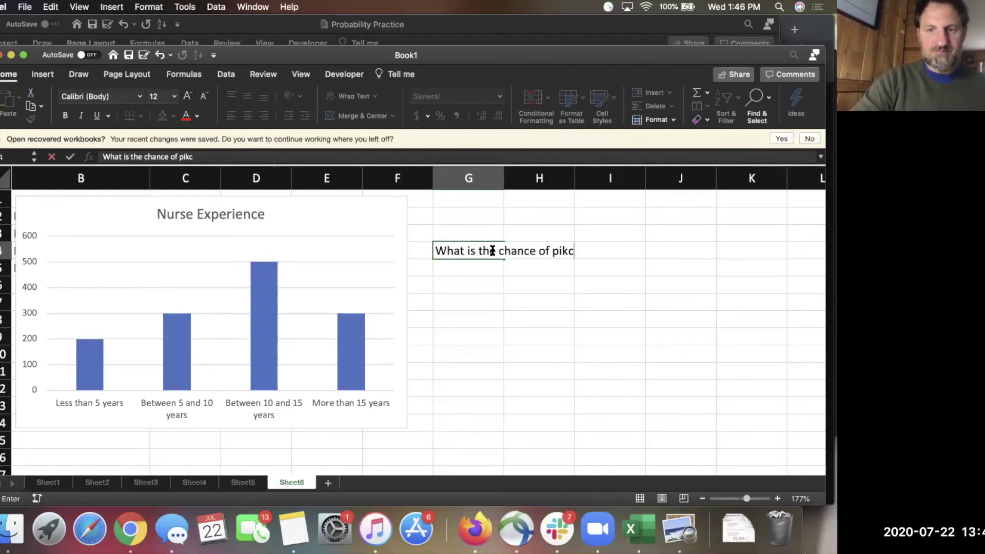
text(i)
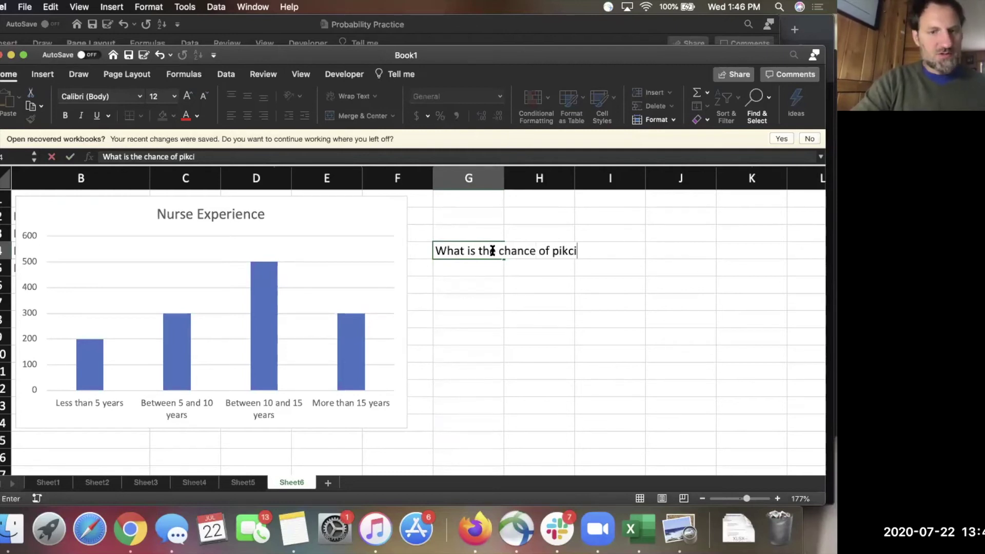
key(BackSpace)
key(BackSpace)
key(BackSpace)
text(cking a nurse randomly that h)
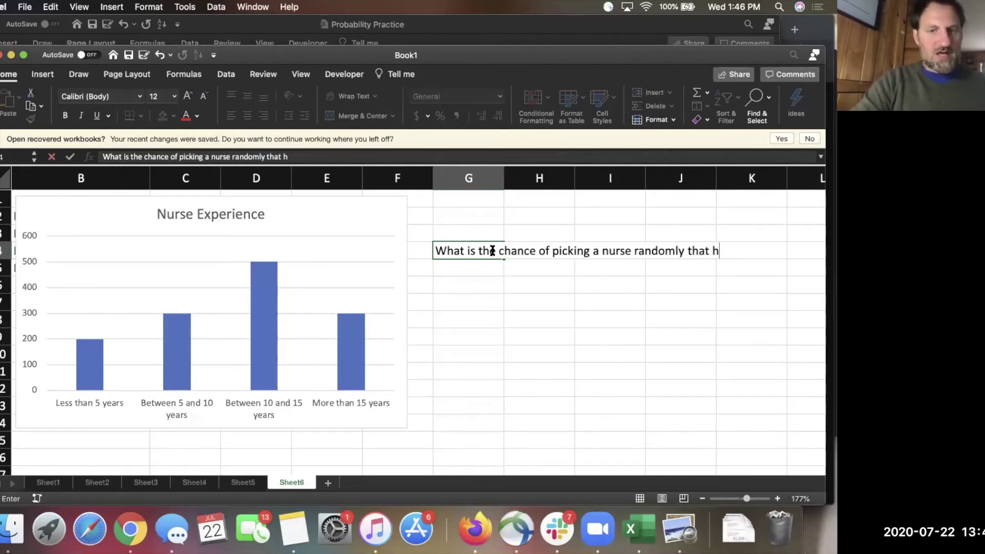
text(as less than 5 y)
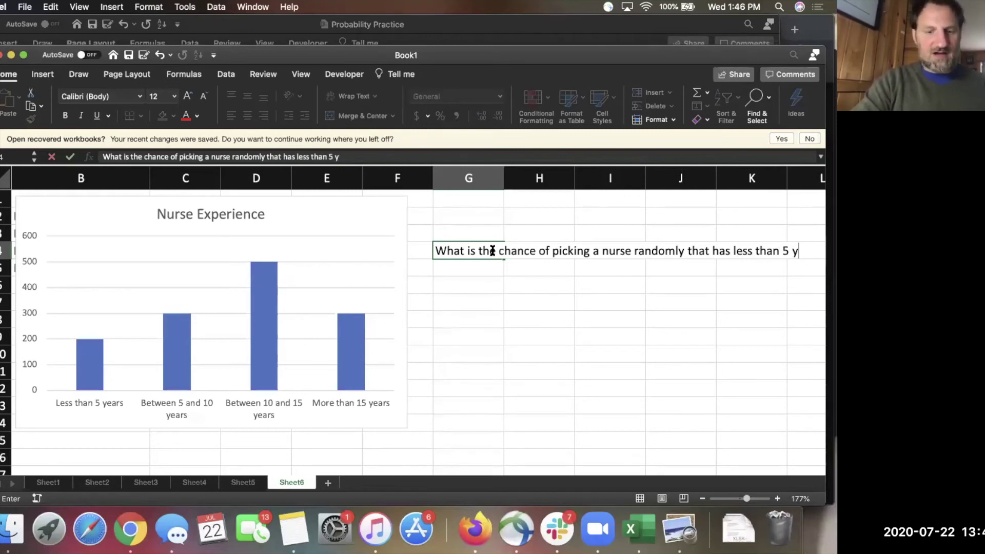
text(ears of experience)
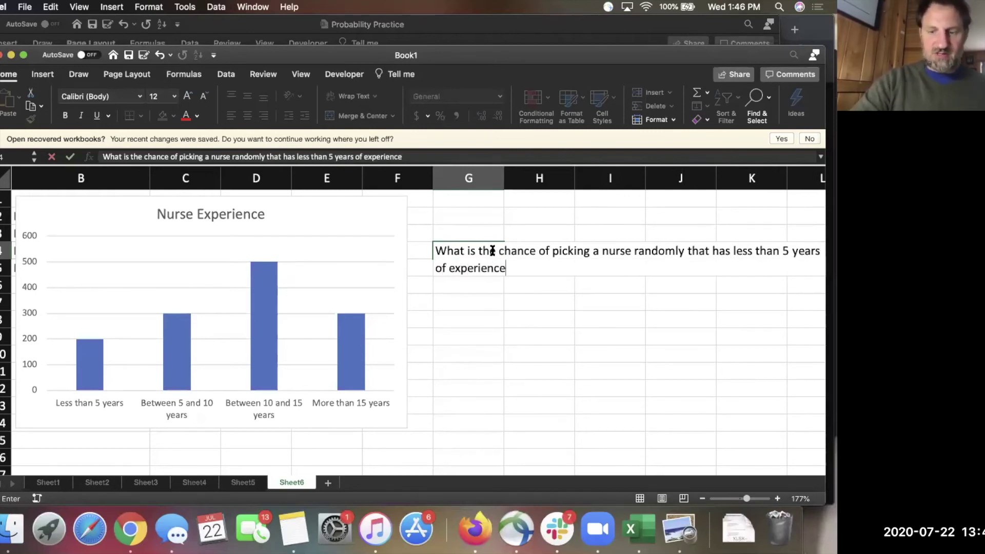
text(?)
key(Return)
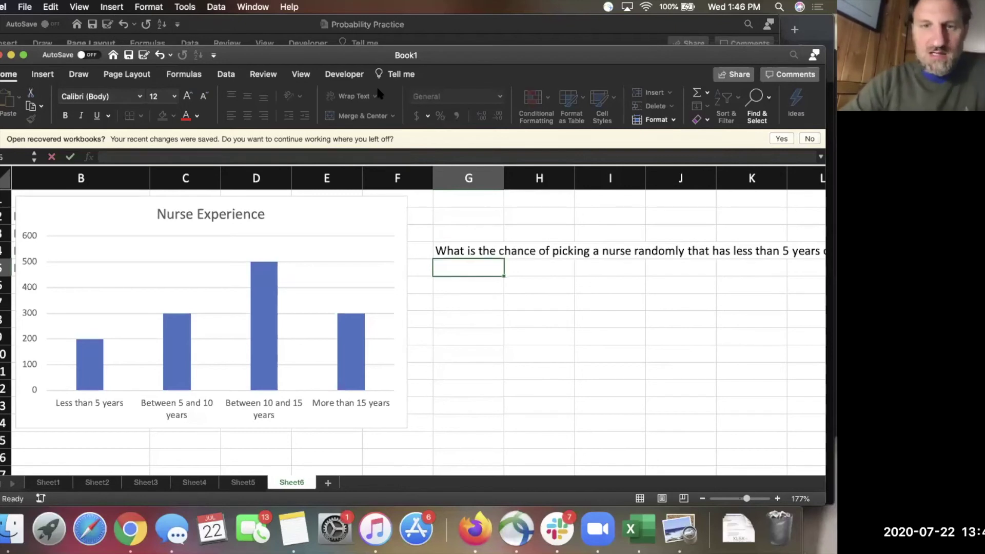
Merge, centre and wrap the question across G4:I6.
key(Up)
key(shift+Right)
key(shift+Right)
key(shift+Down)
key(shift+Down)
click(359, 116)
click(353, 96)
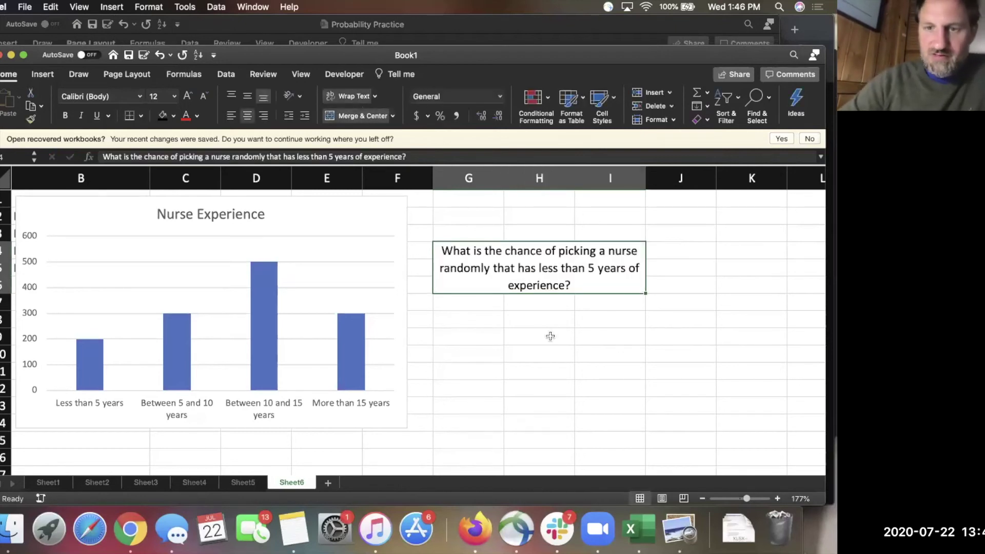
click(548, 325)
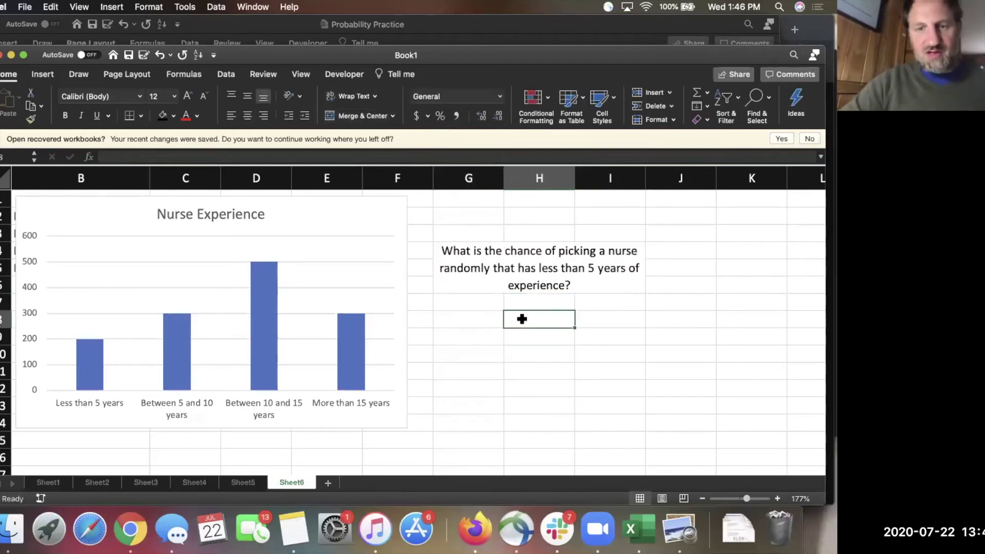
List the prompts 'ratio!', 'who am I looking for?' and 'how many are there total?' in H8:H10.
text(ra)
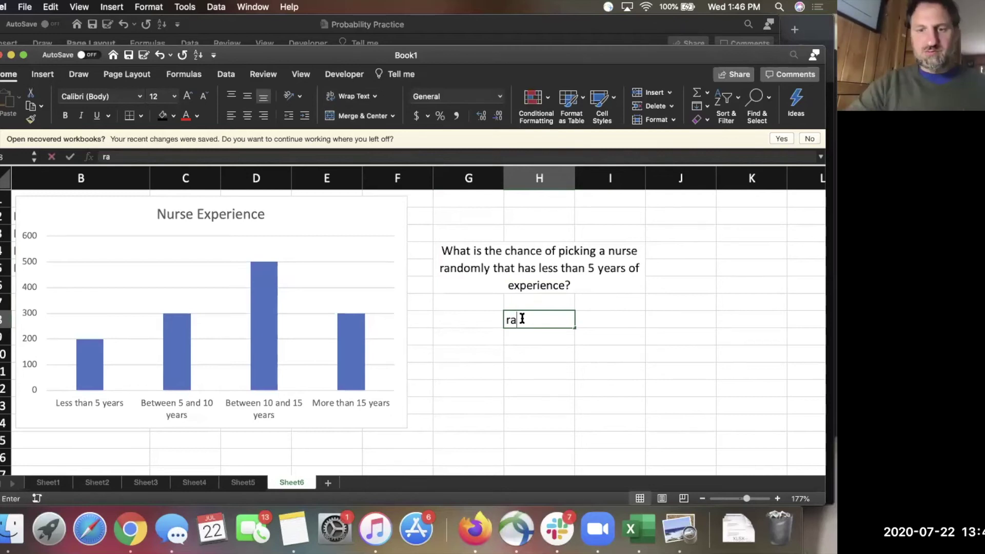
text(tio!)
key(Return)
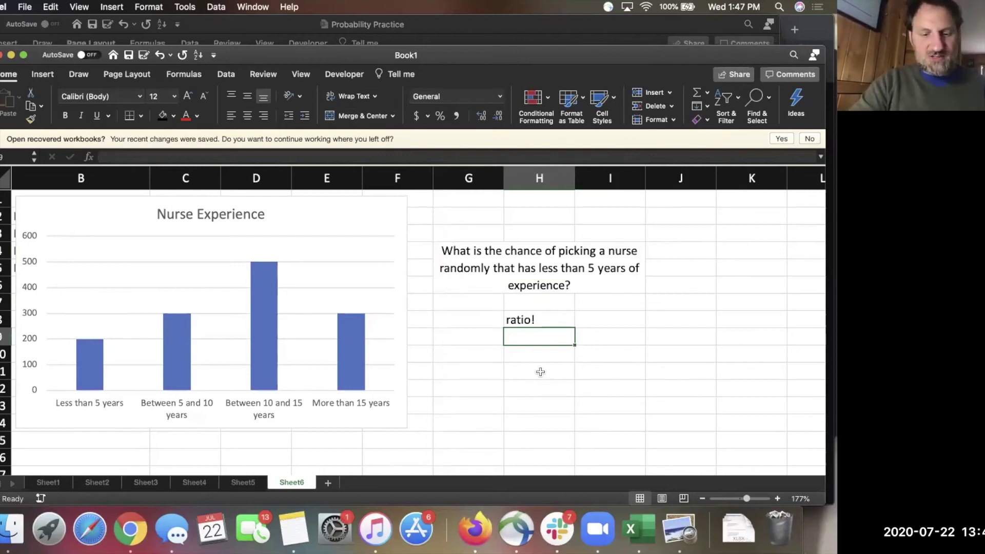
text(who)
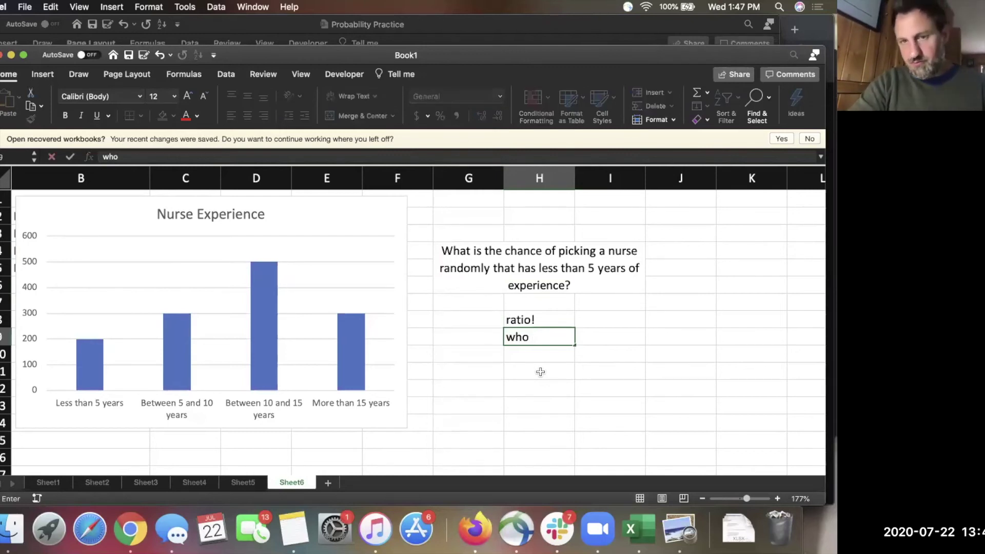
text( am I lookin)
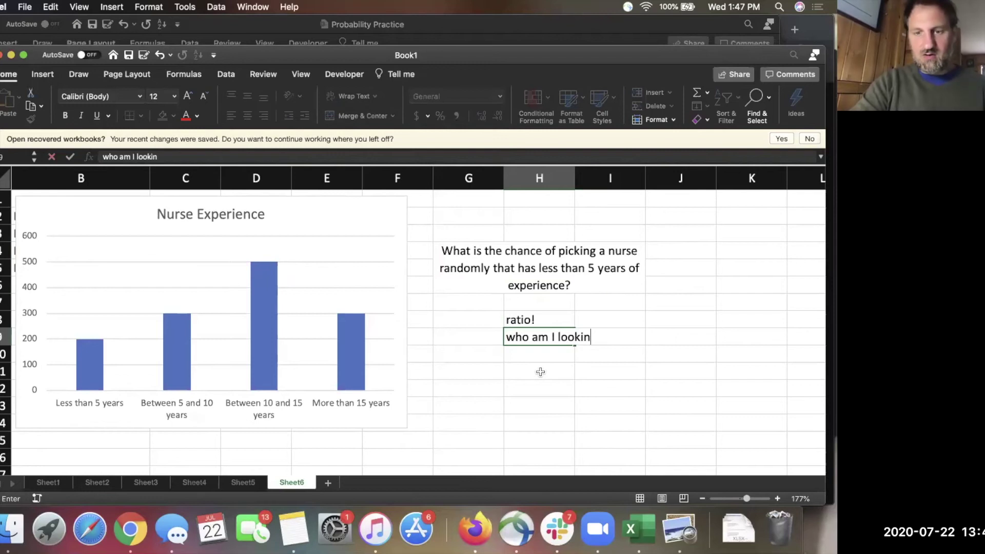
text(g)
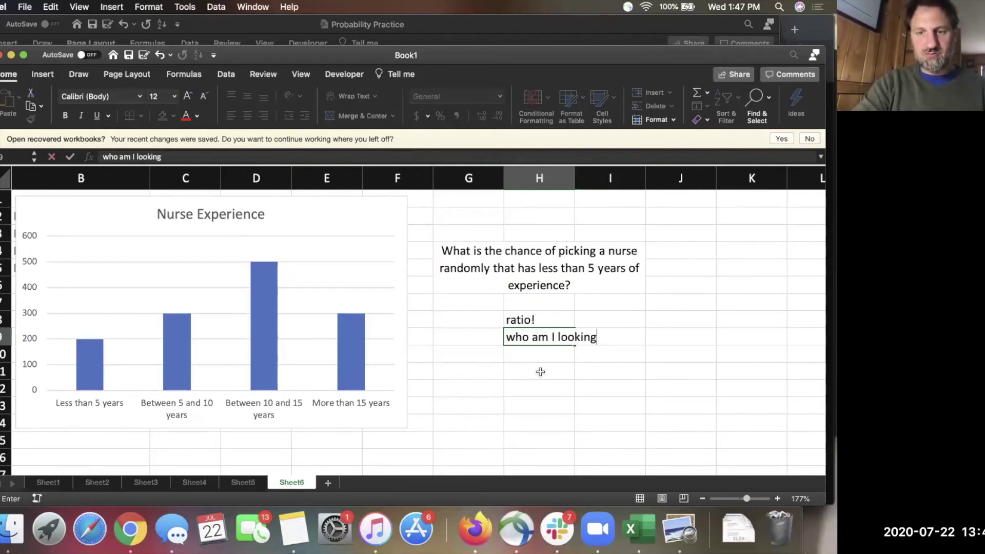
text( for?)
key(Return)
text(how many are there total?)
key(Return)
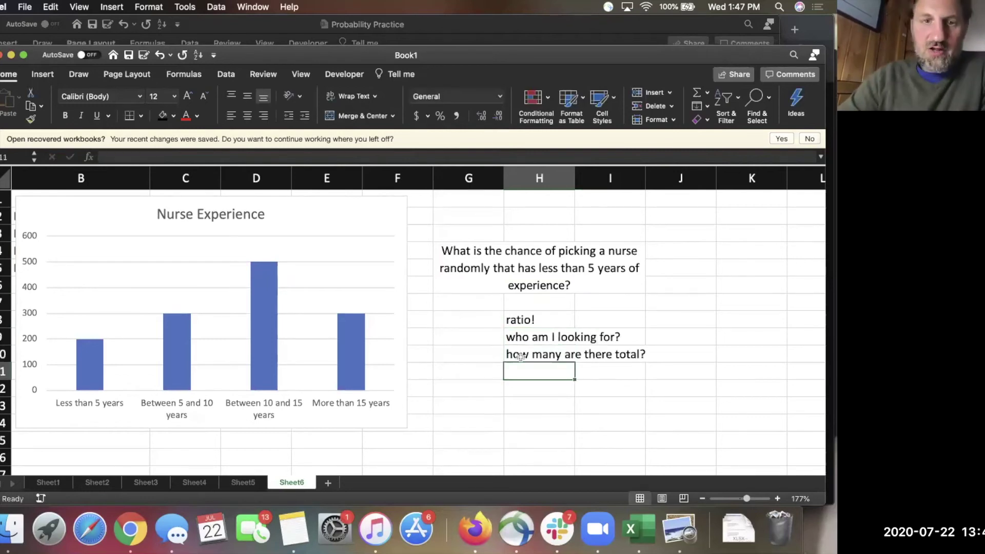
key(Up)
key(Up)
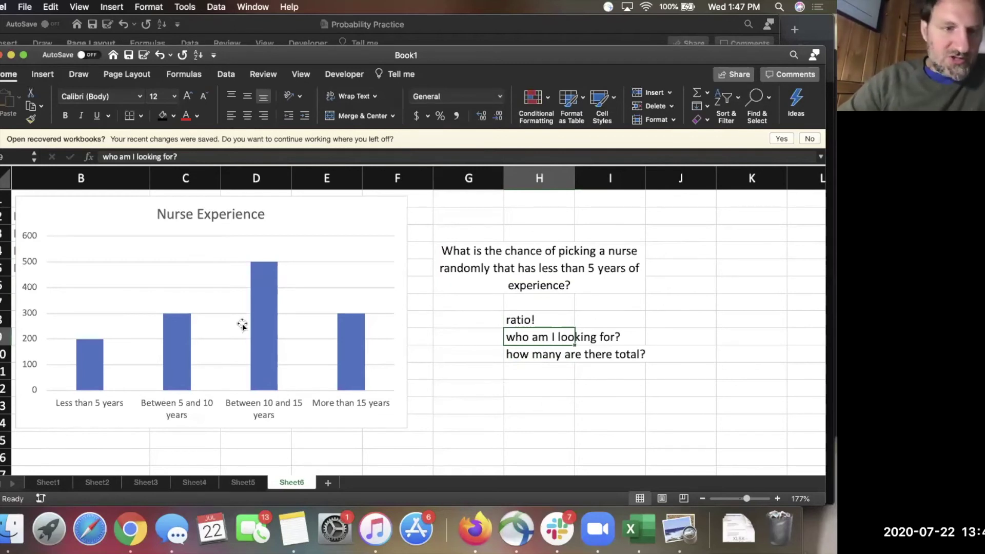
click(451, 387)
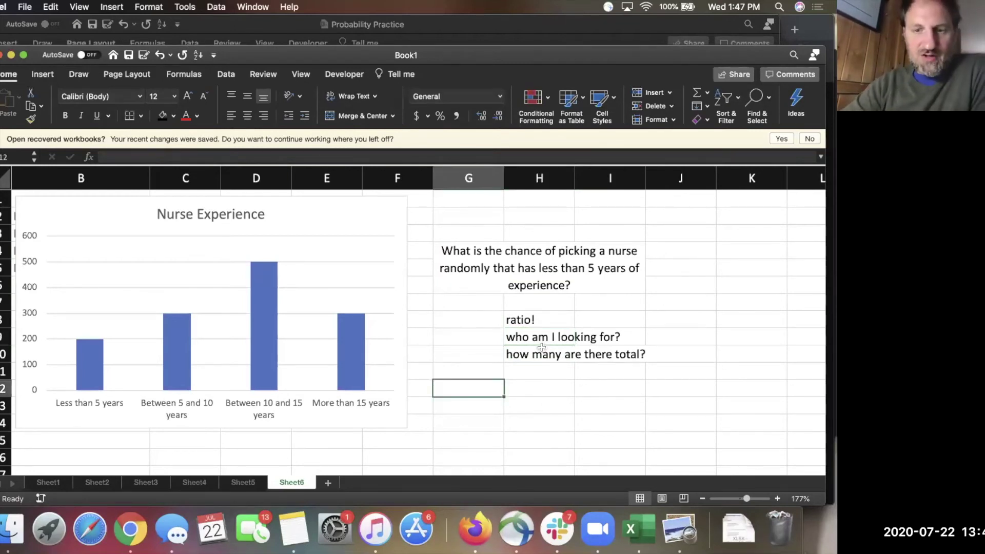
click(555, 410)
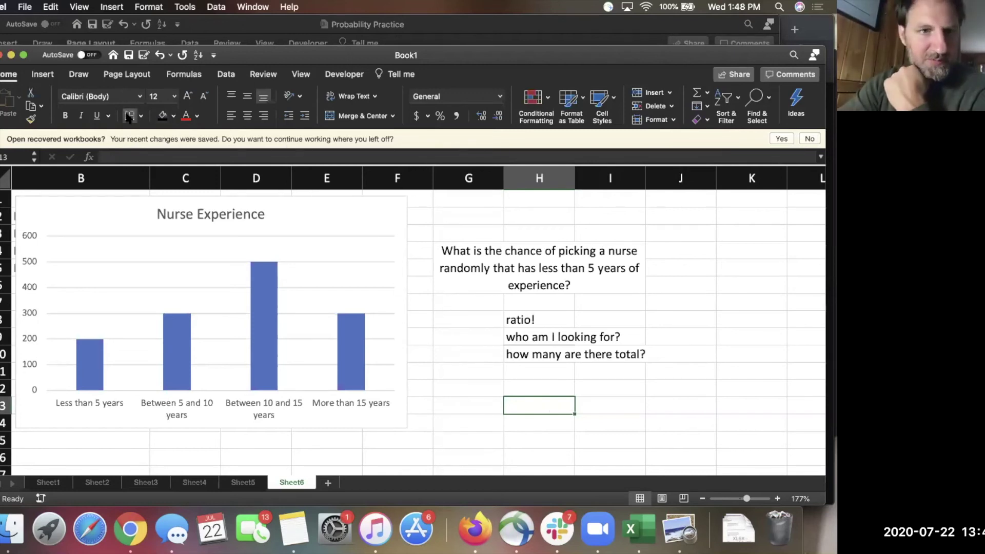
click(549, 441)
click(549, 406)
click(550, 426)
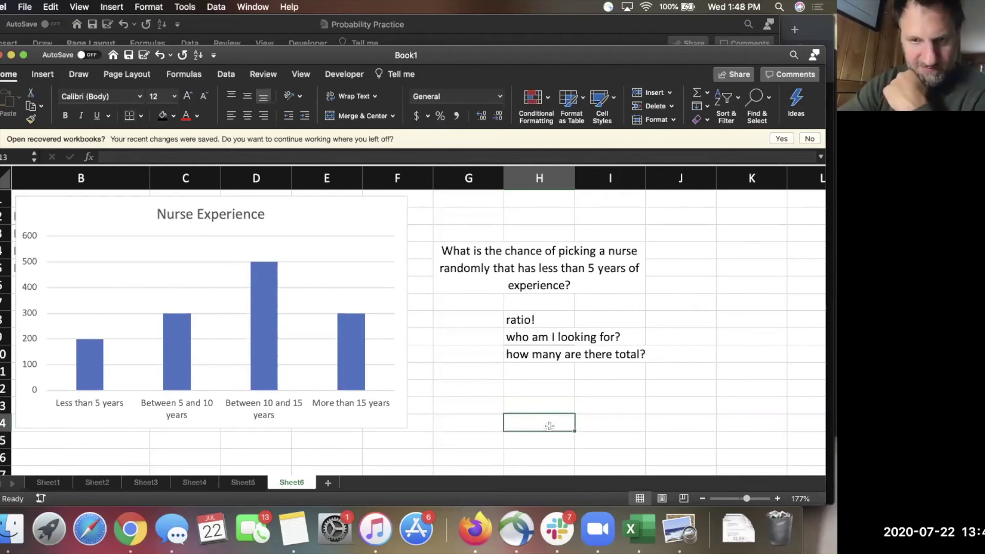
Put the count 200 in H13 and the total 1300 in H14.
click(547, 406)
click(548, 436)
click(548, 420)
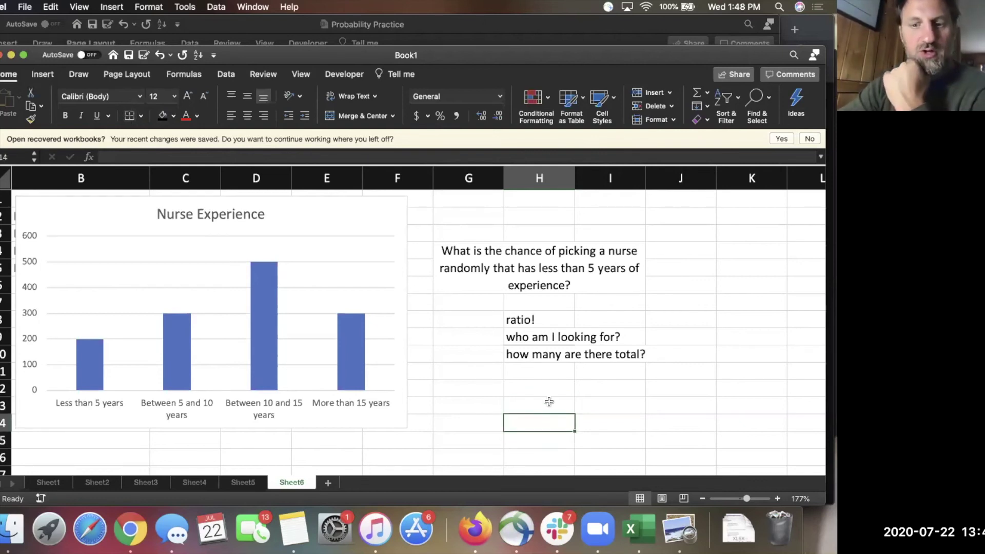
click(549, 402)
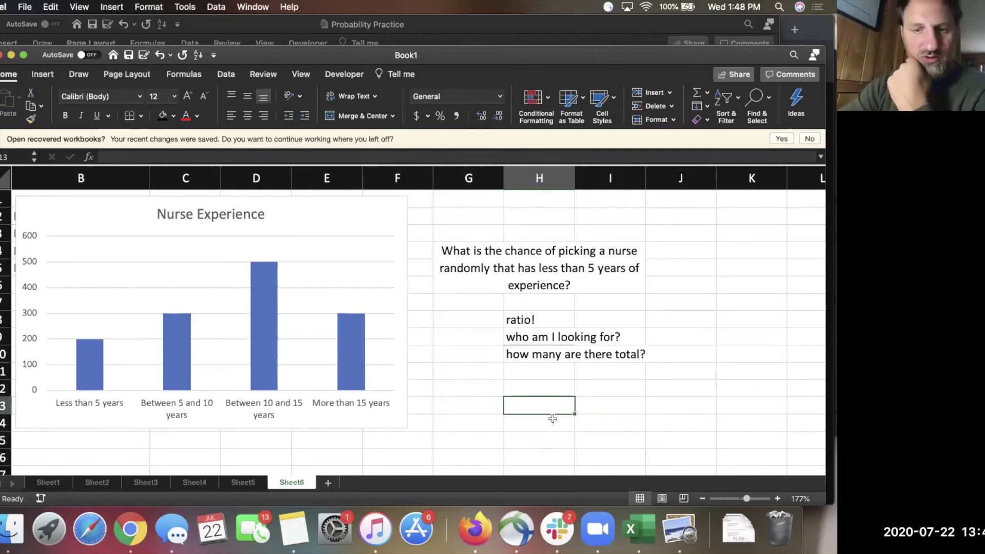
click(616, 423)
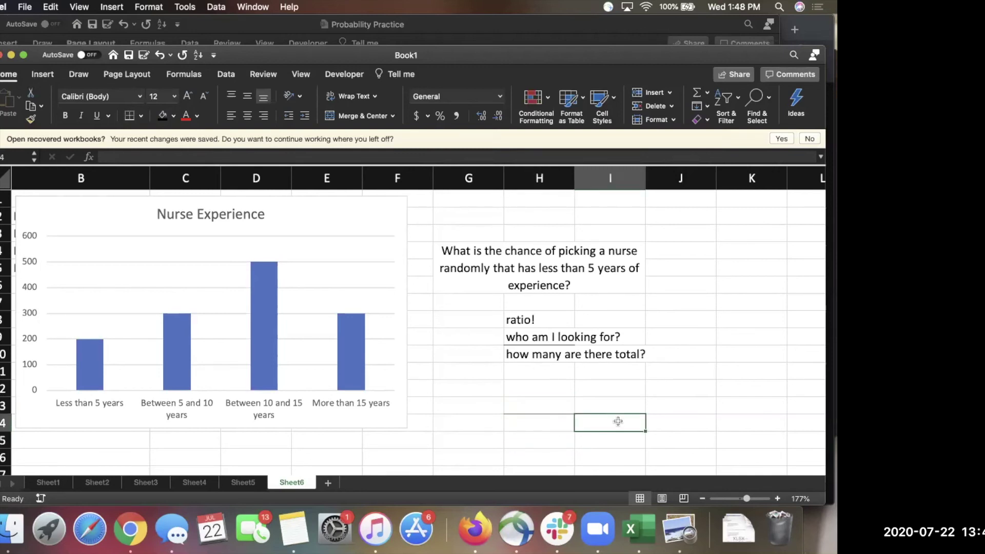
click(543, 404)
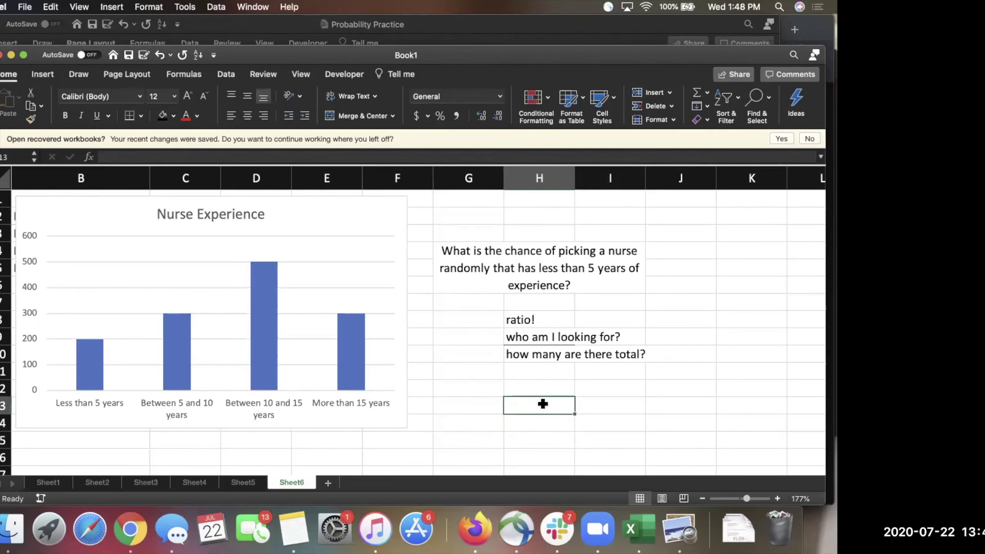
text(200)
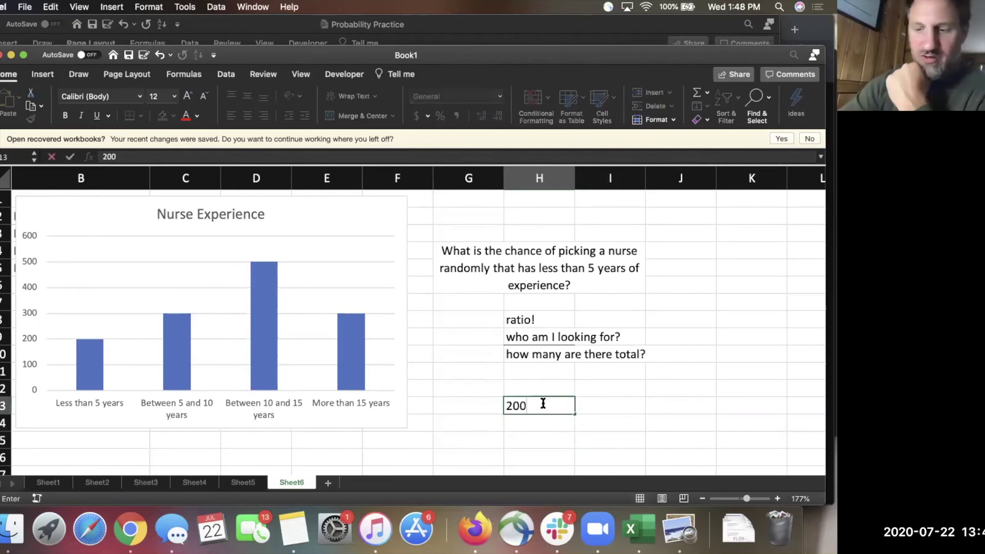
key(Return)
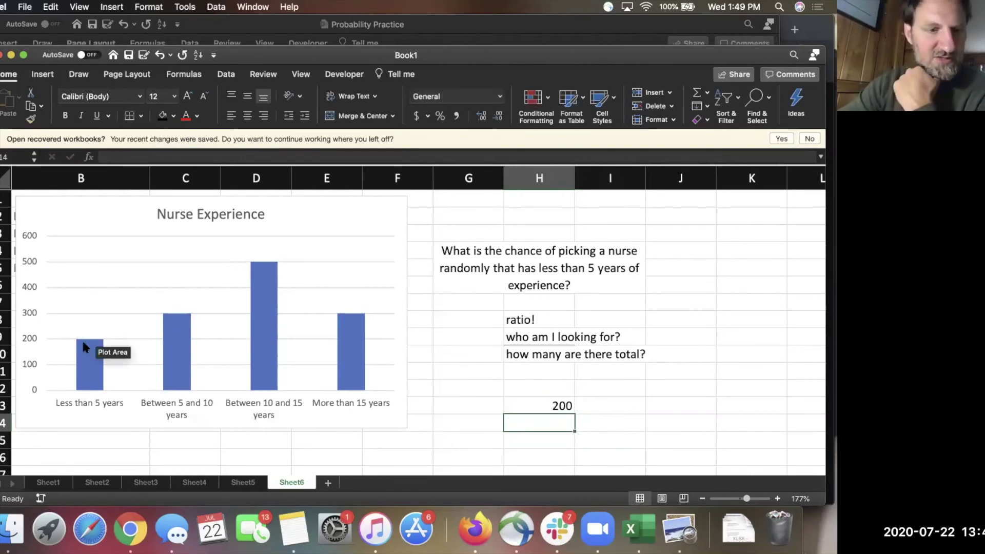
mouse_move(72, 381)
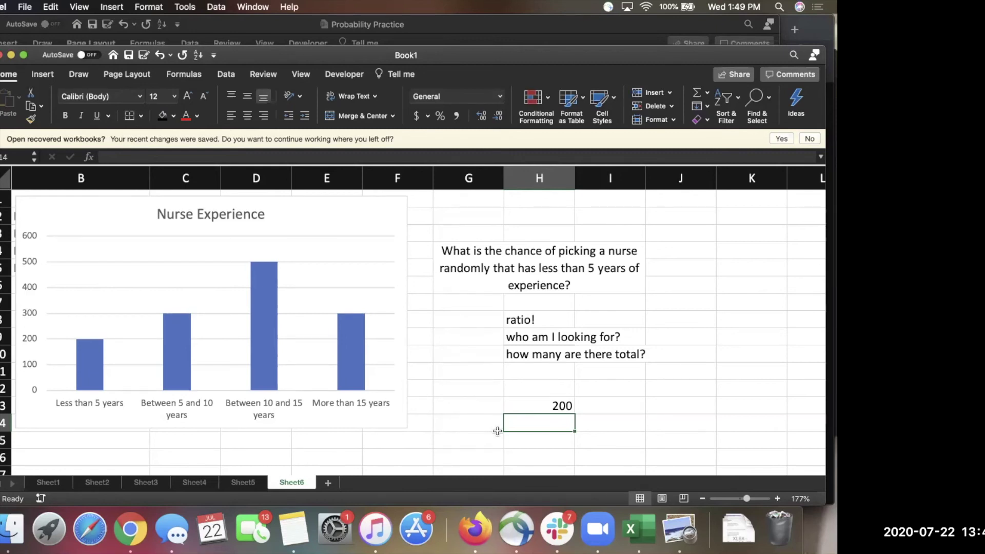
text(1300)
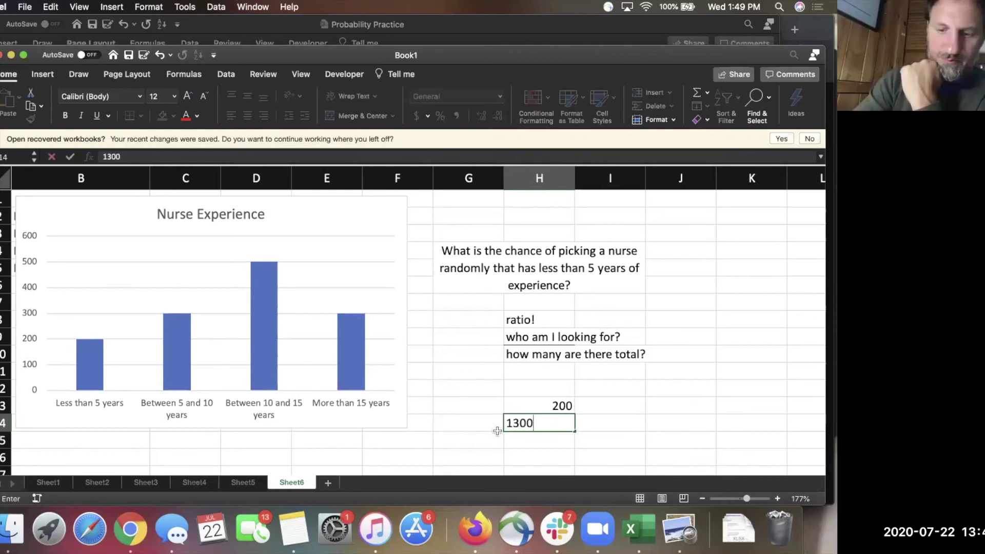
click(659, 373)
click(602, 369)
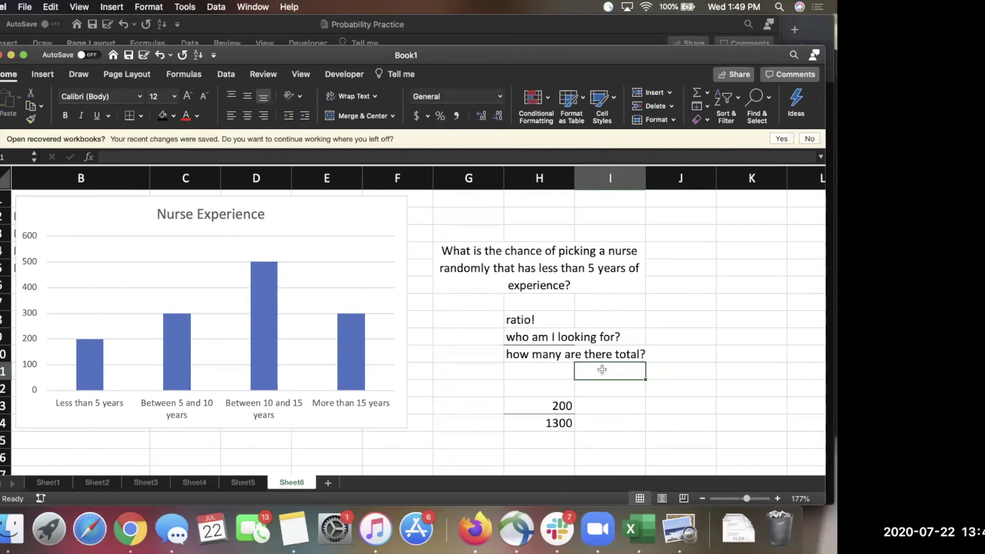
Write the total's working, 200+300+500+300, in I11.
text(200+)
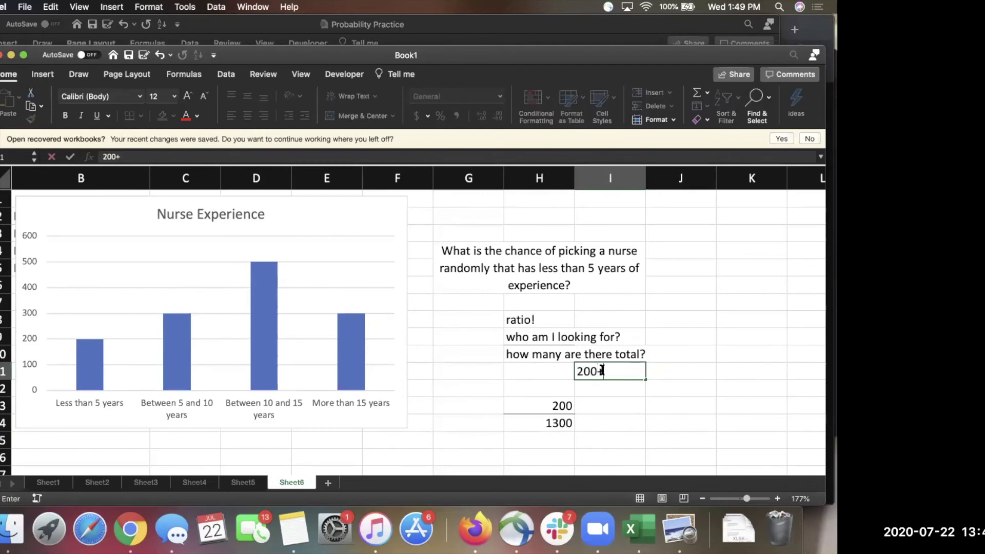
text(300+500)
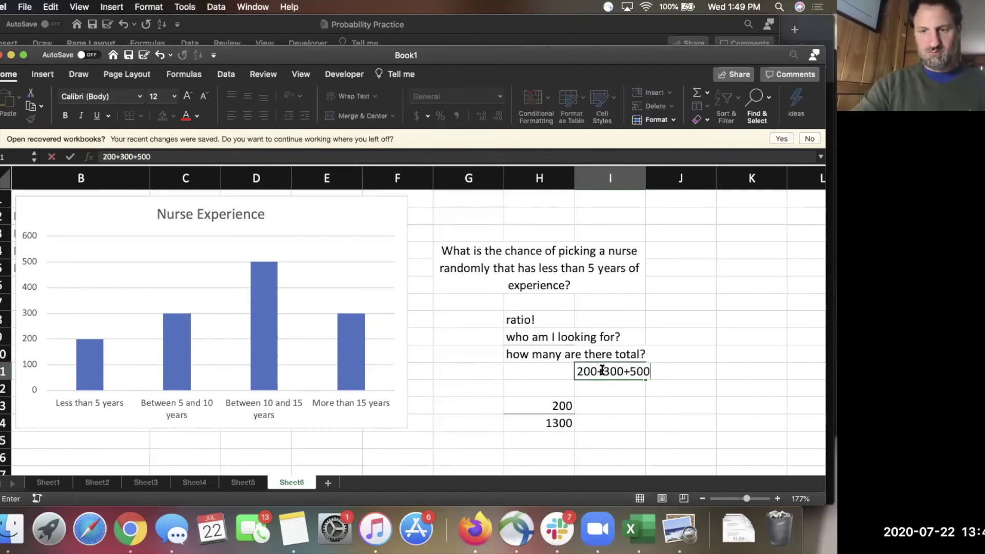
text(+300)
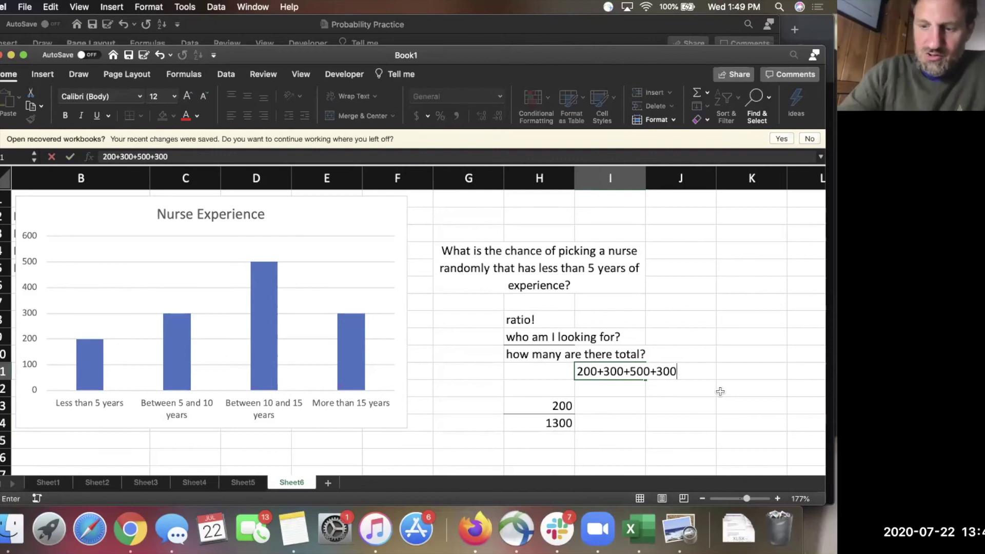
click(549, 422)
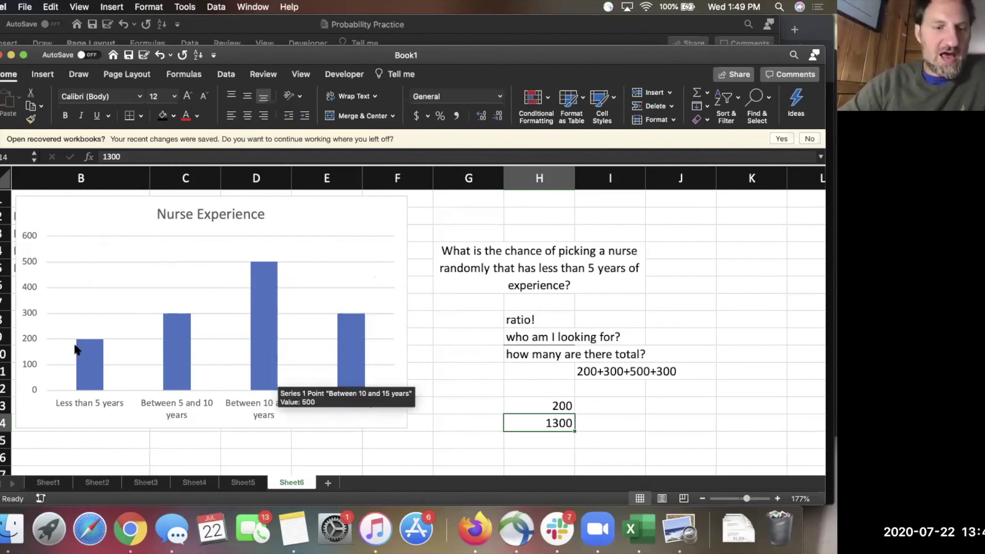
mouse_move(371, 342)
click(635, 429)
click(631, 411)
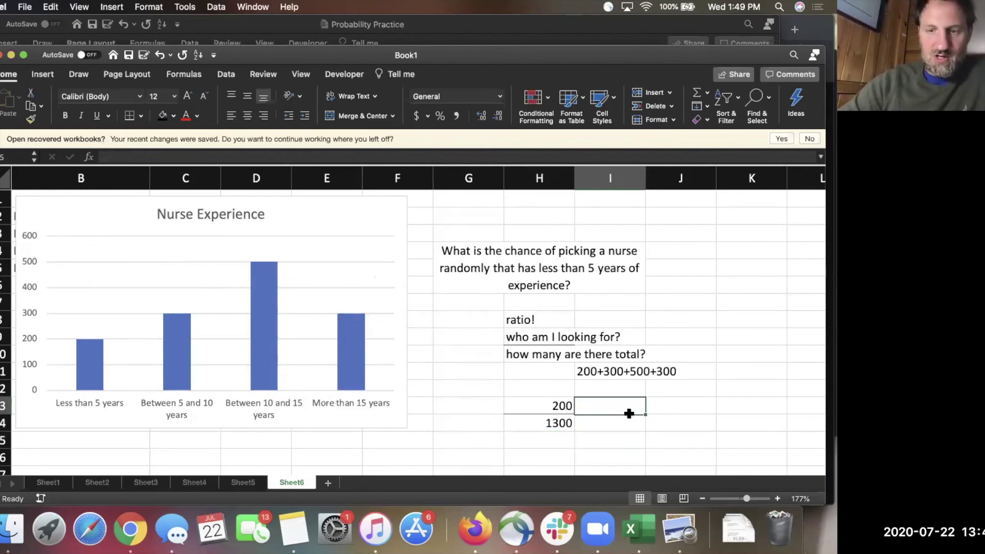
click(660, 409)
Enter the ratio formula =H13/H14 in J13.
text(=)
click(523, 400)
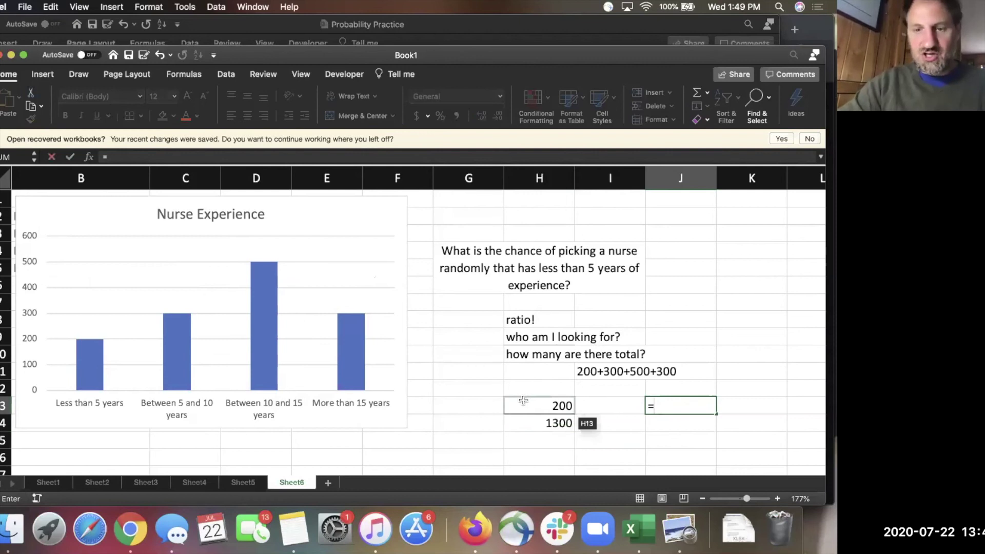
text(/)
click(534, 424)
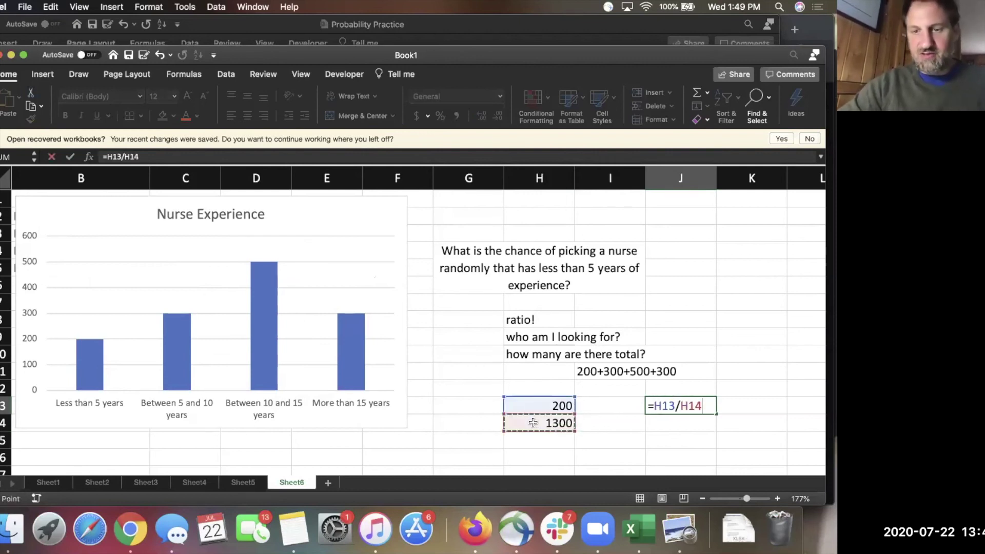
key(Return)
Format J13 as a percentage with one decimal place, showing 15.4%.
click(682, 406)
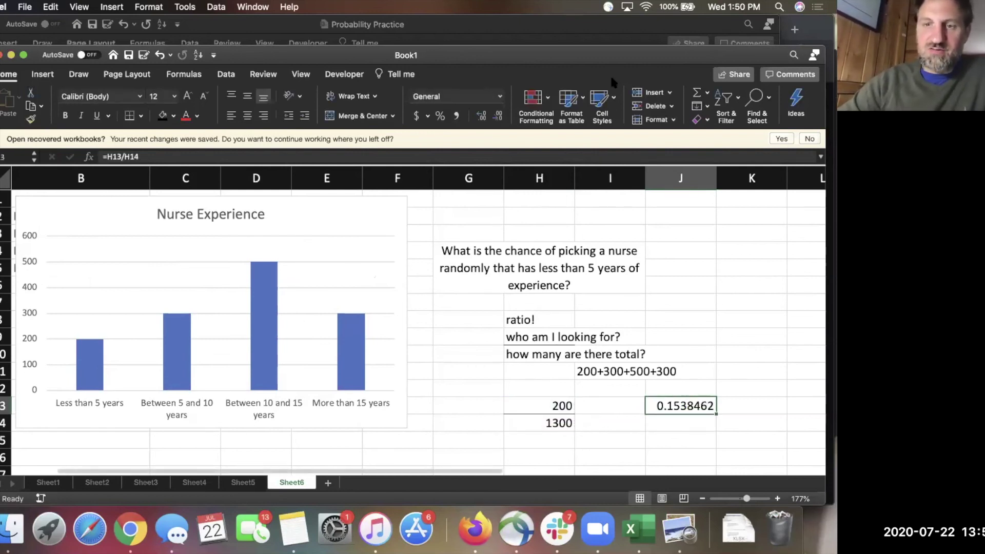
click(441, 116)
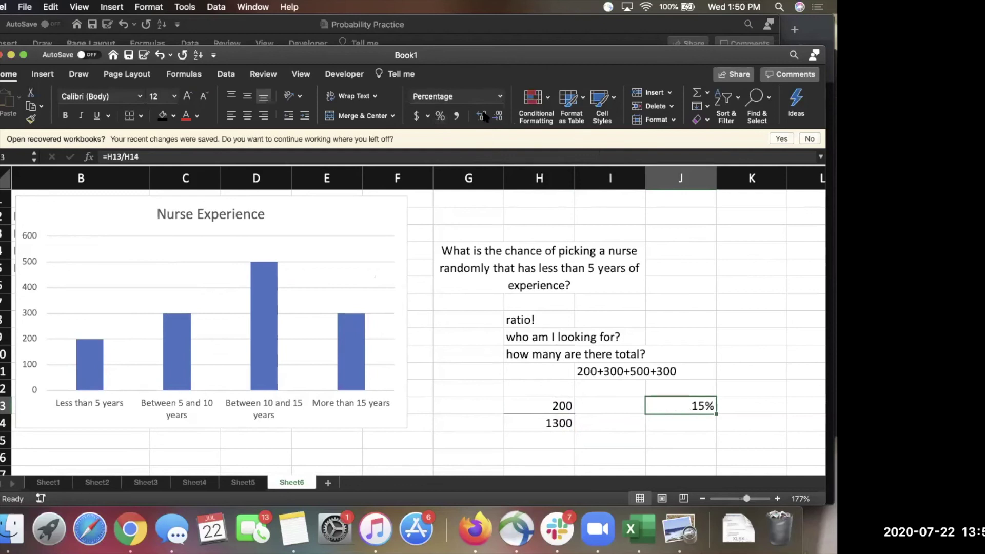
click(479, 121)
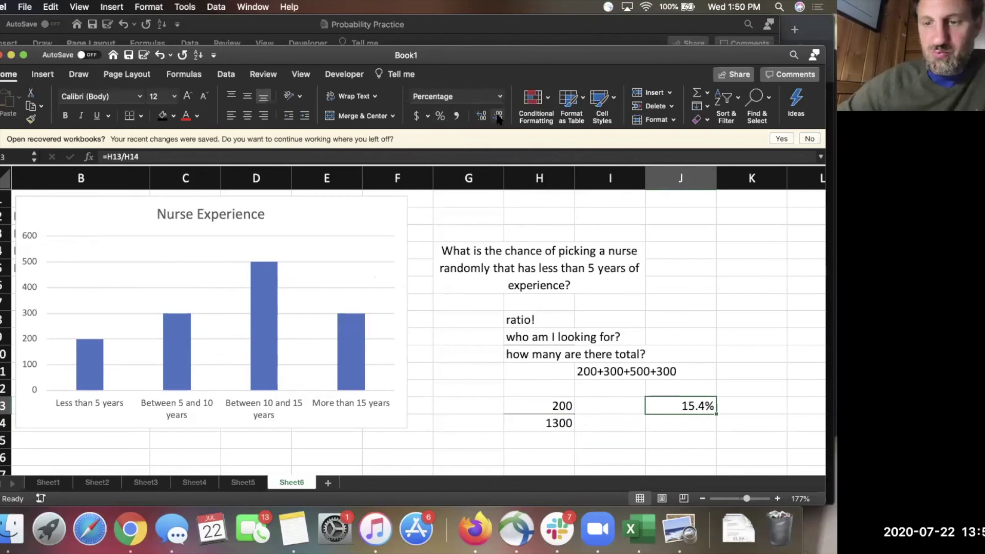
click(499, 119)
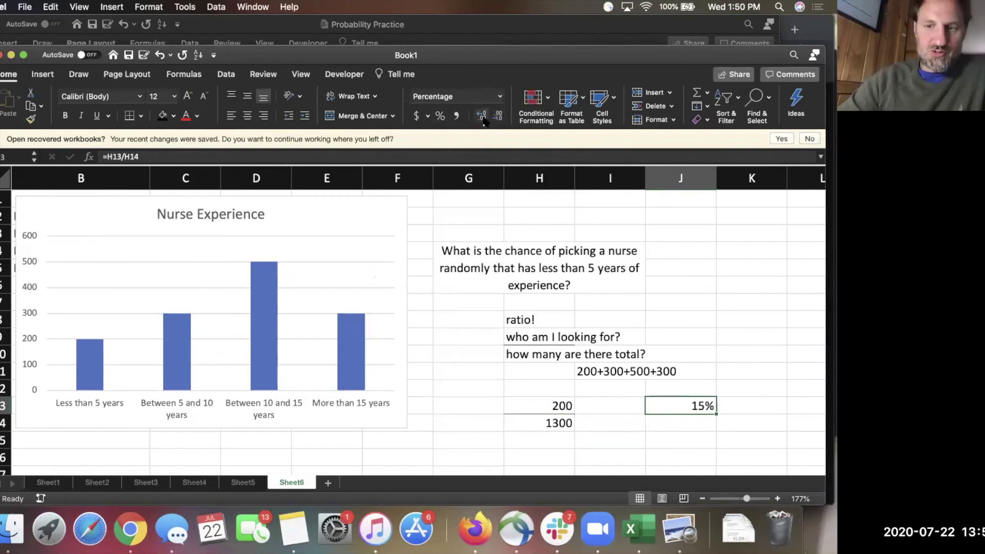
click(482, 120)
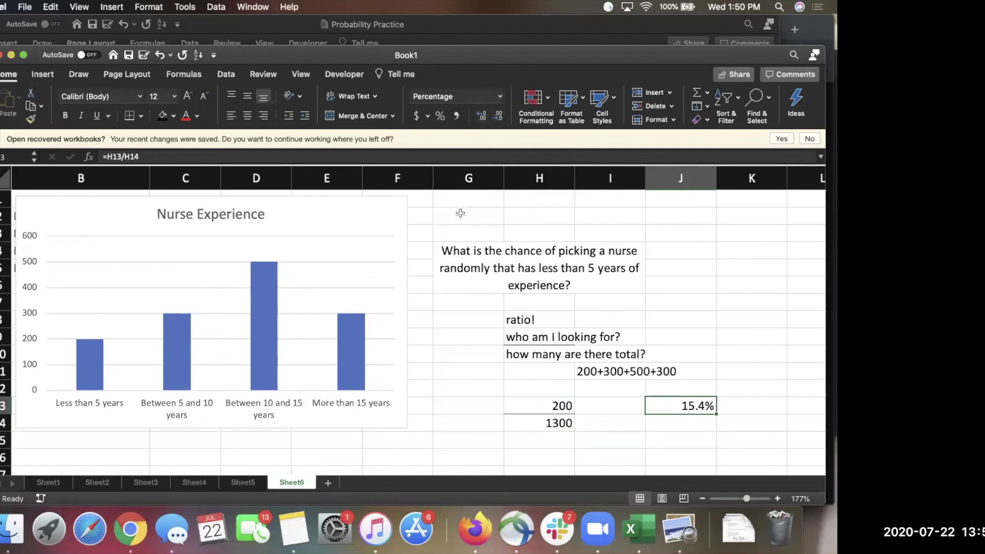
Hide columns G through J.
drag(449, 178, 668, 175)
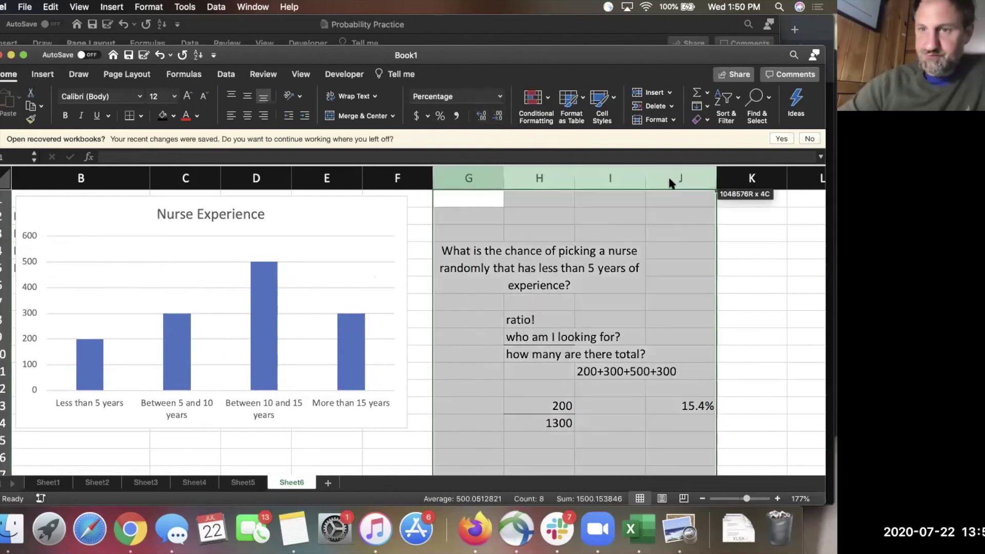
right_click(670, 177)
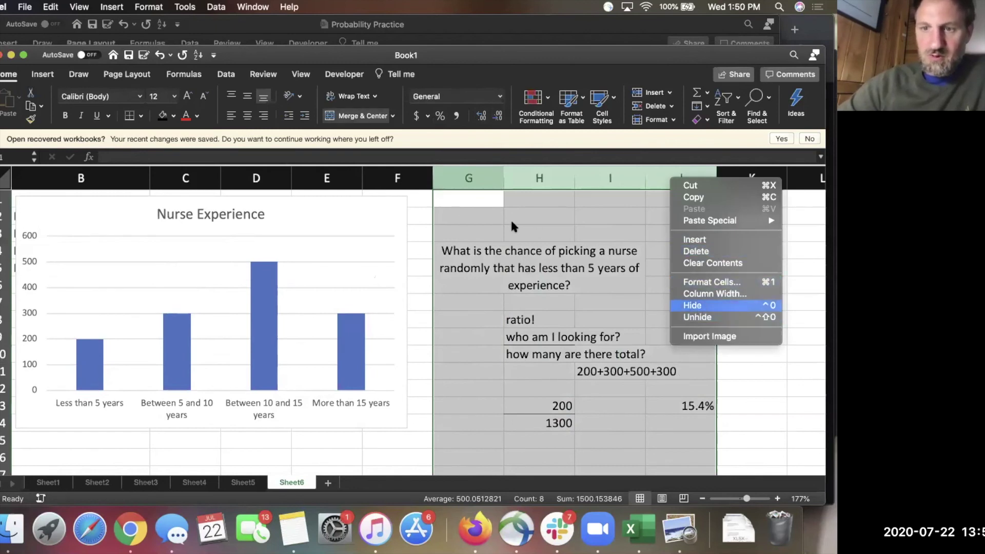
click(692, 305)
In a merged box from column K, ask 'What is the probability of picking a nurse with more than 10 years of experience?'.
click(475, 250)
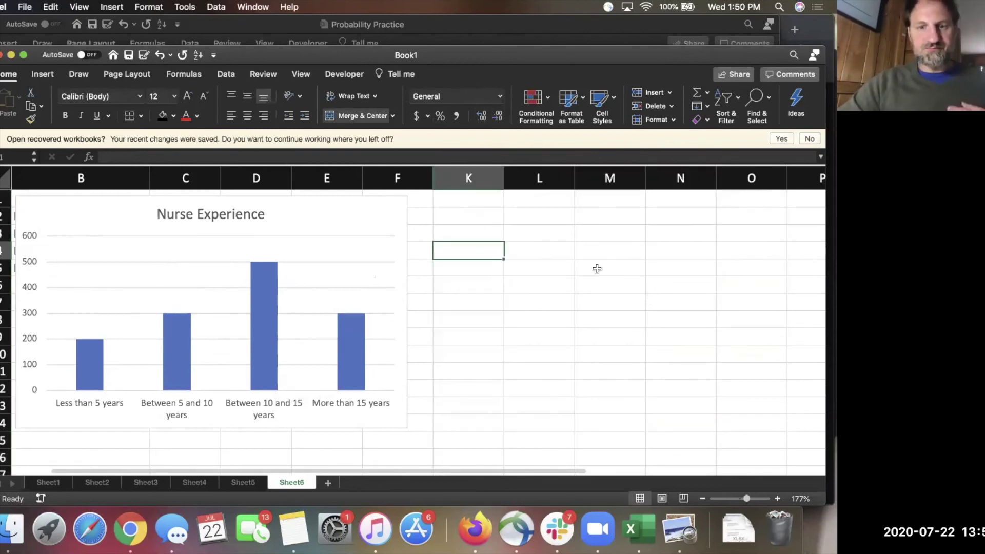
key(shift+Right)
key(shift+Down)
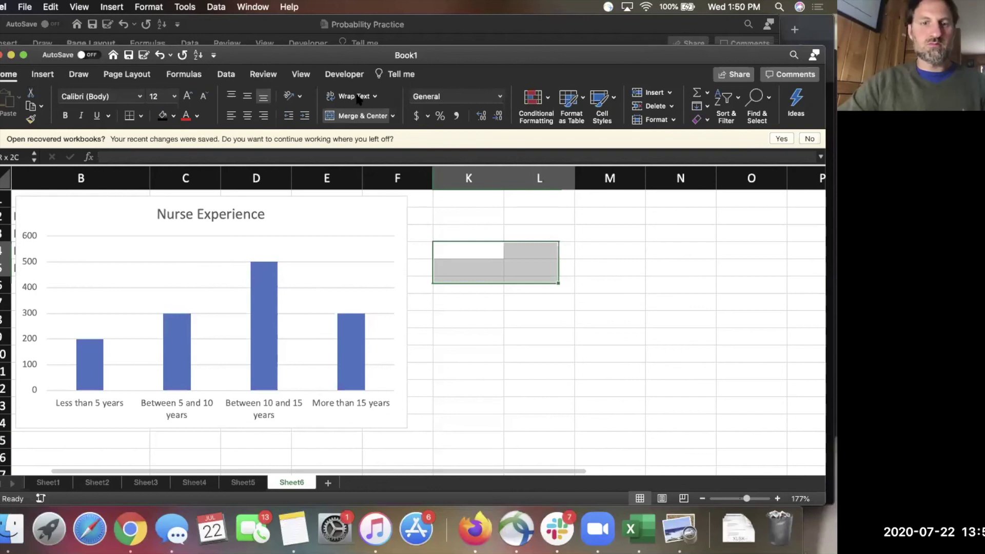
double_click(496, 276)
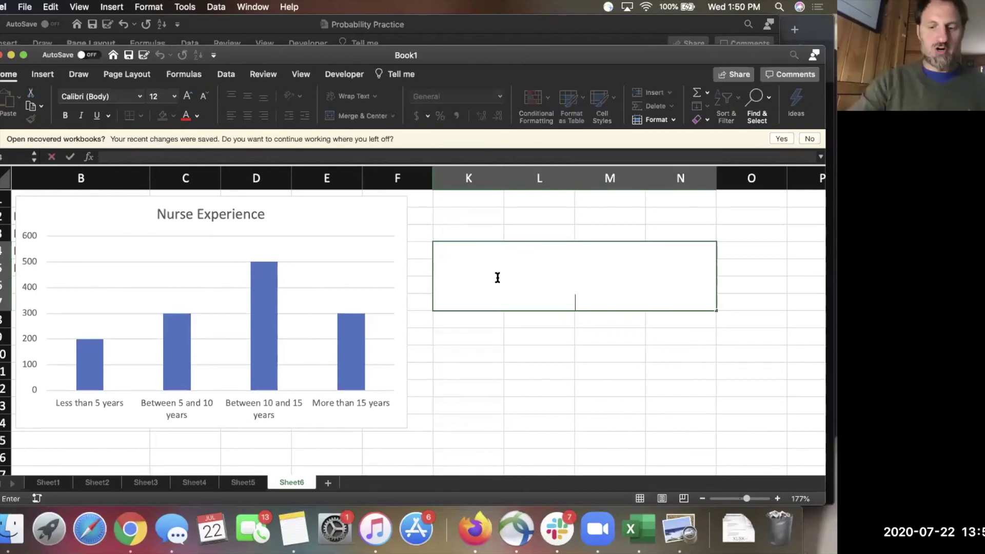
text(What is the probabiliyt of)
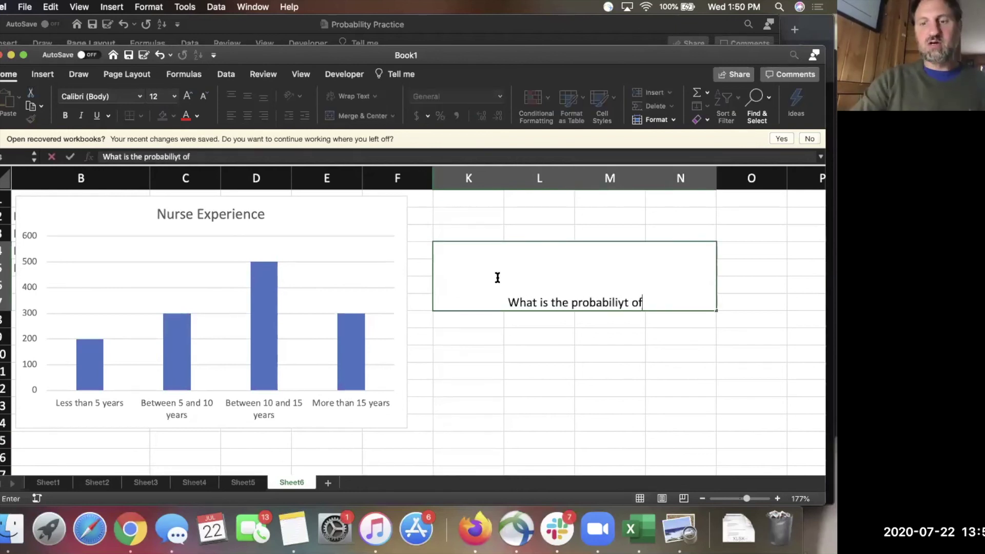
text( picking a nu)
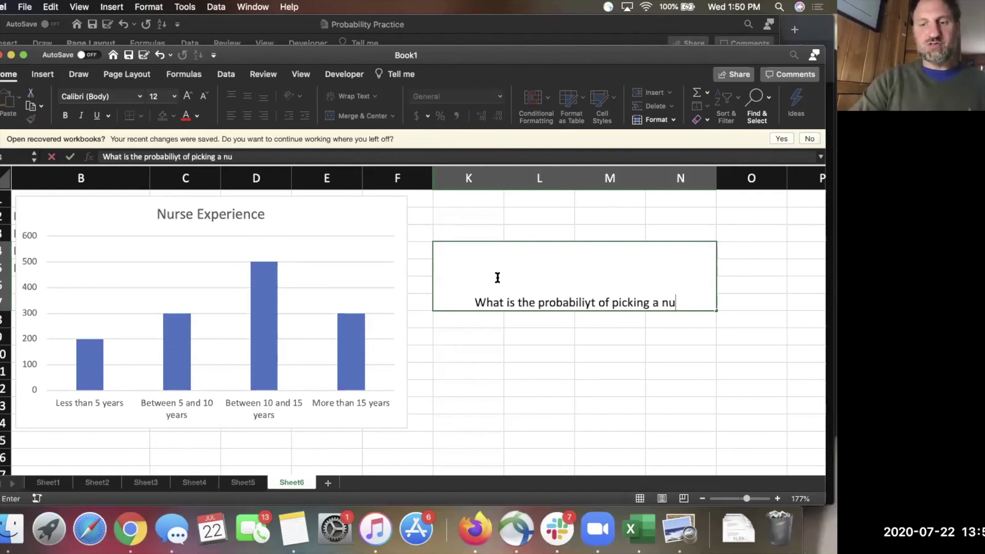
text(rse with more tha)
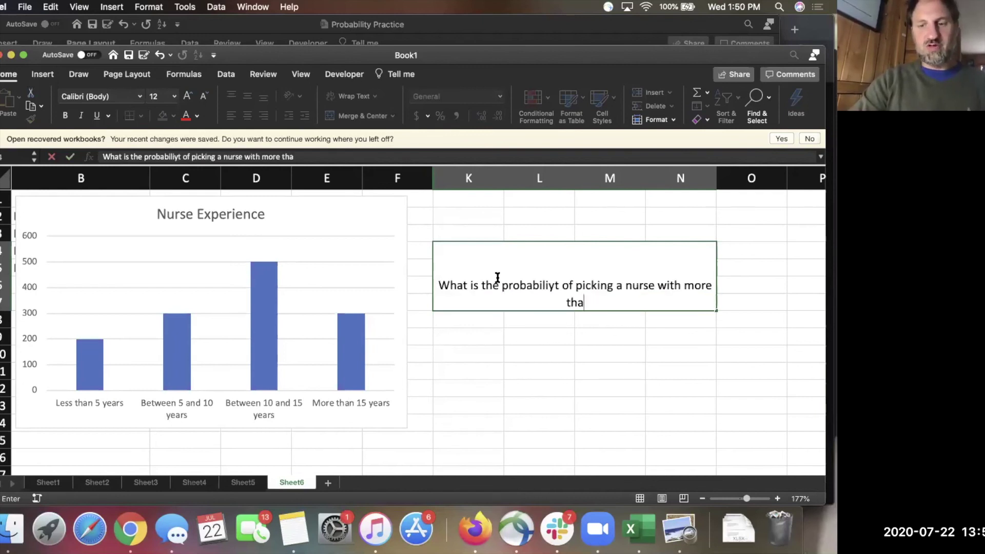
text(n 10 years of experience?)
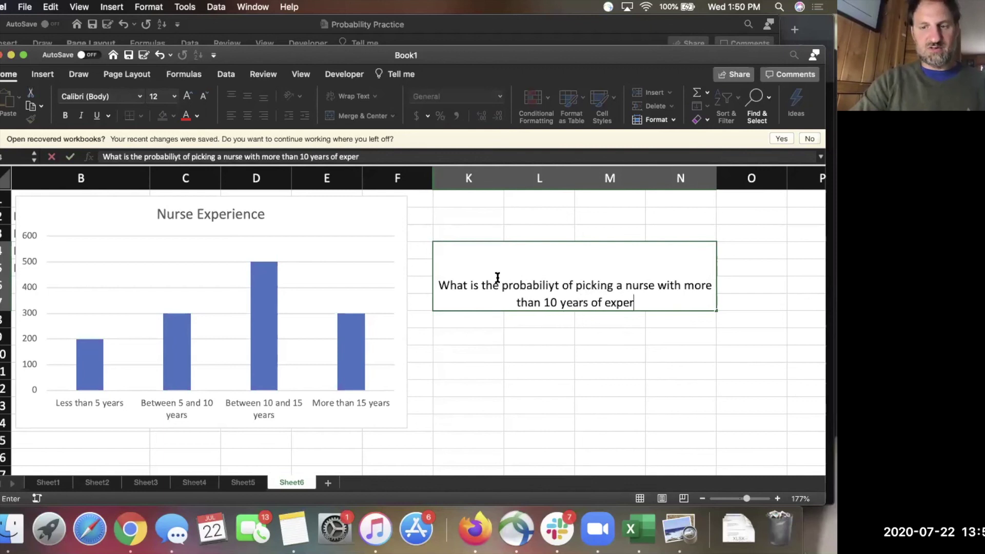
click(549, 286)
text(t)
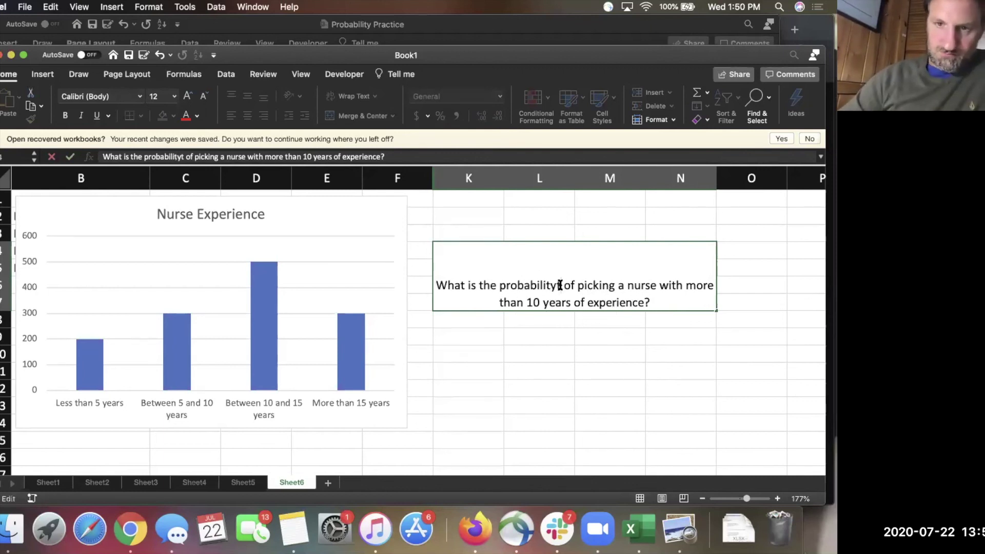
key(Delete)
click(548, 363)
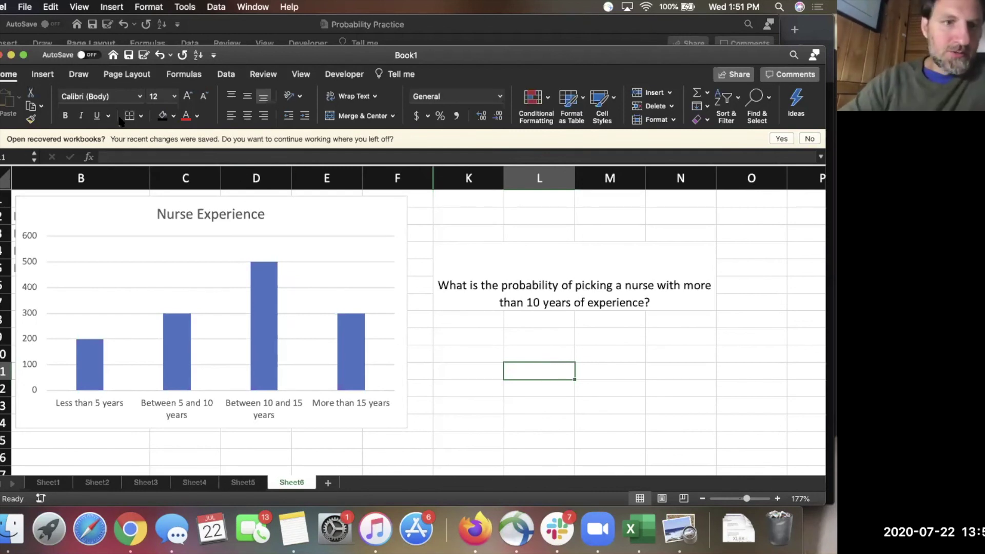
Enter the total 1300 in L12 and the count 800 in L11.
click(539, 400)
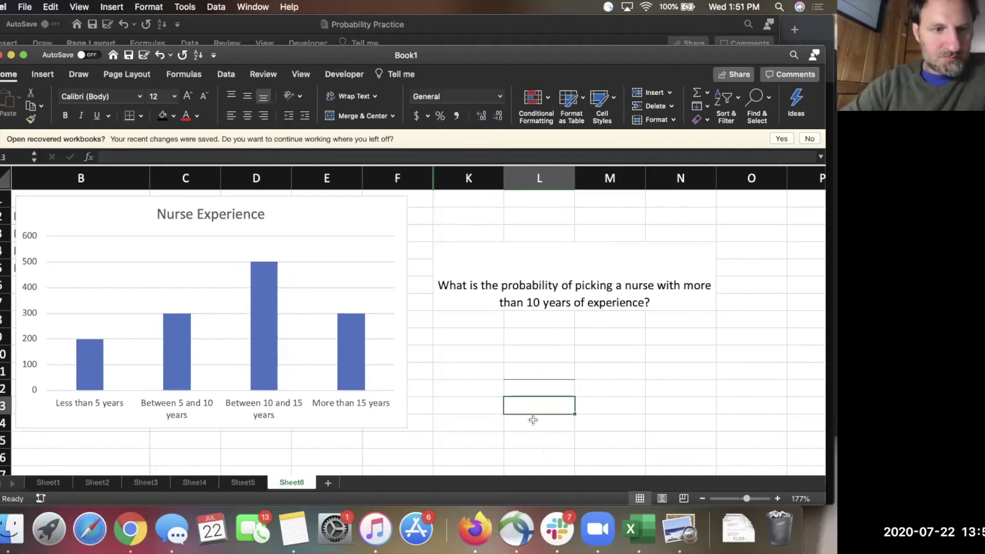
key(Up)
key(Up)
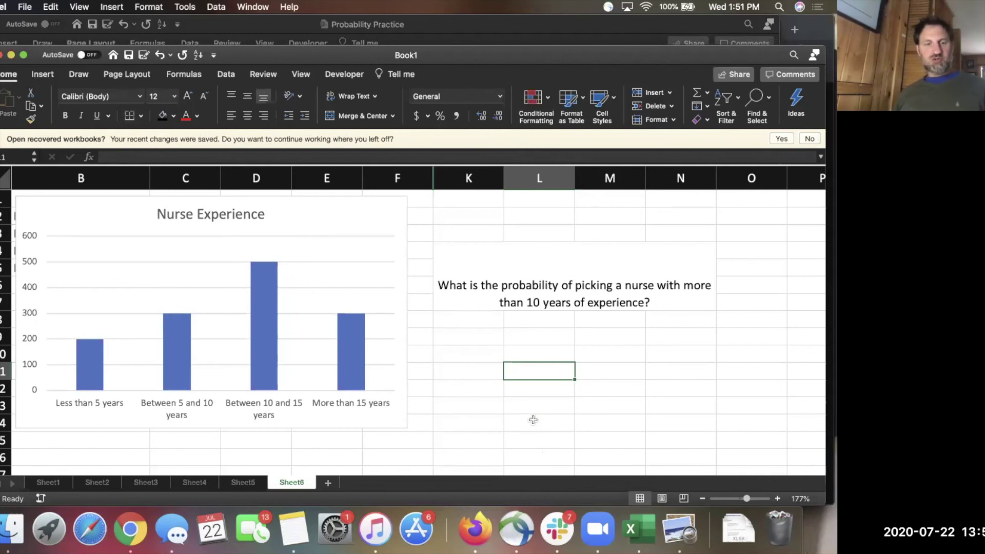
click(543, 390)
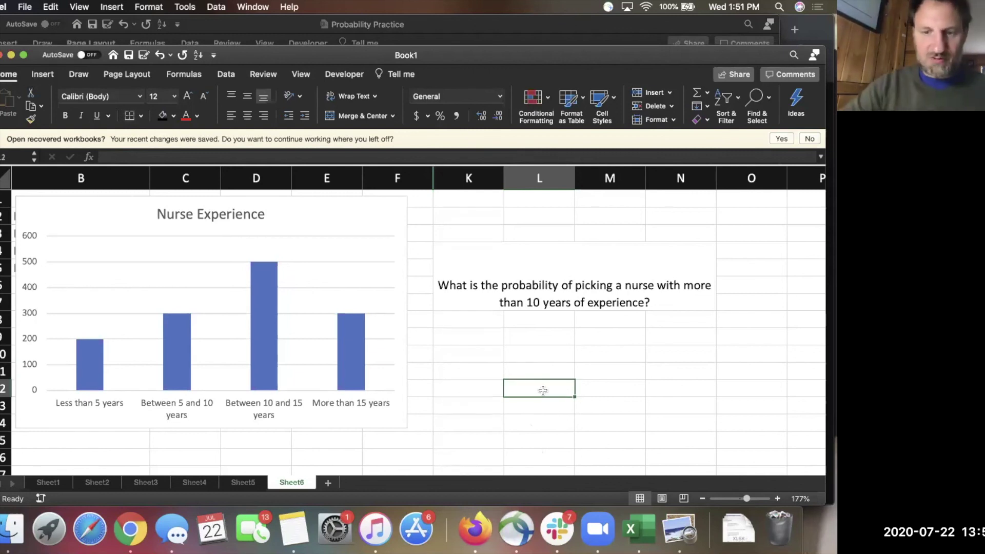
text(1300)
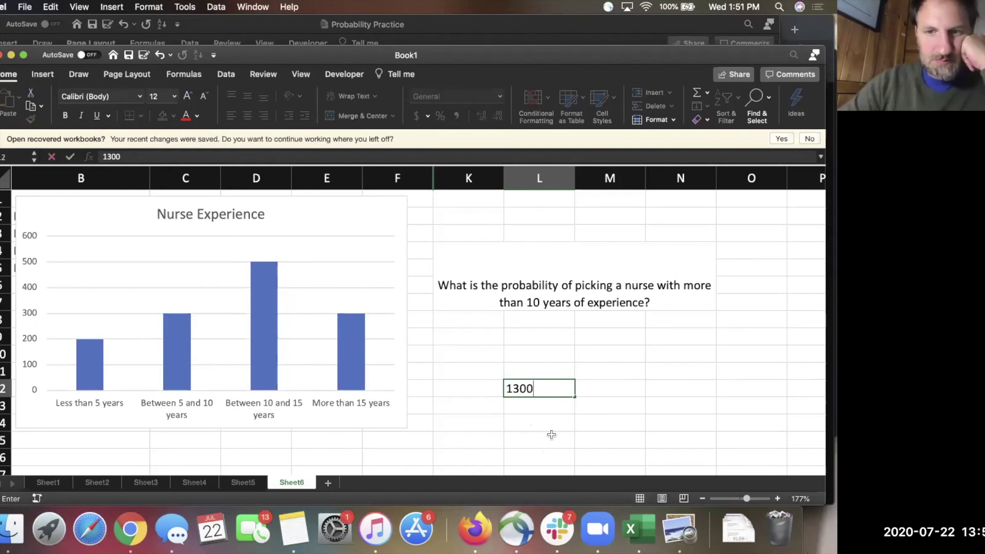
key(Up)
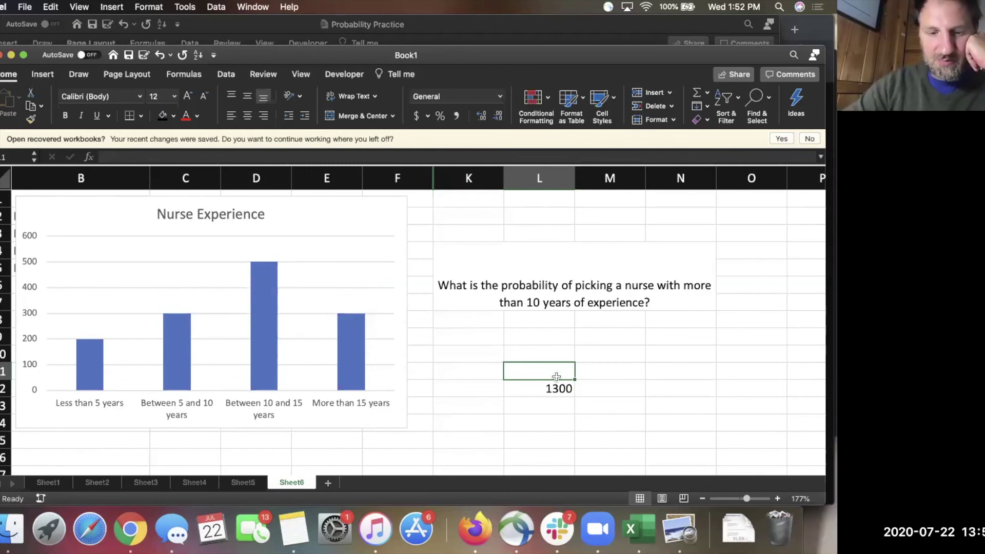
text(8)
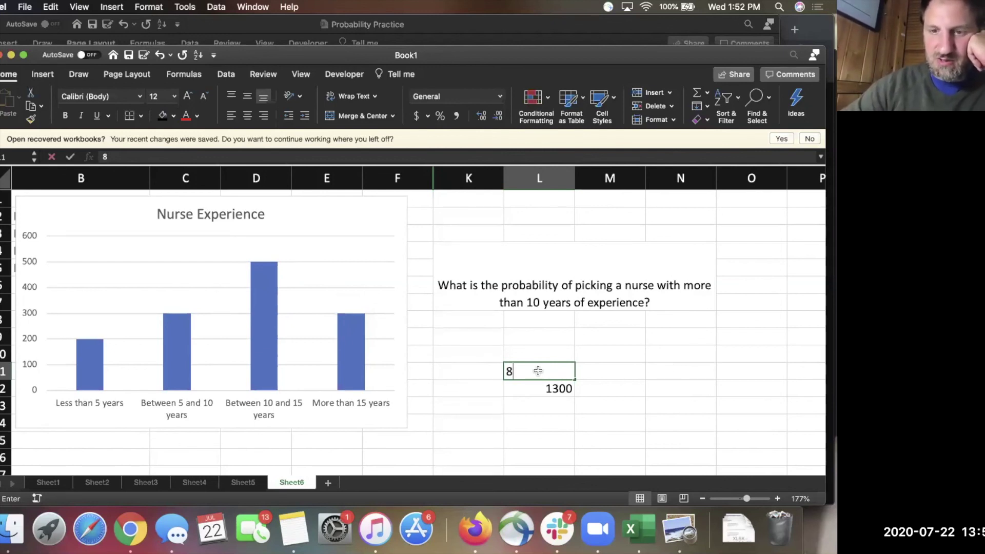
text(00)
Enter the ratio formula =L11/L12 in N11.
click(681, 372)
text(=L11/L12)
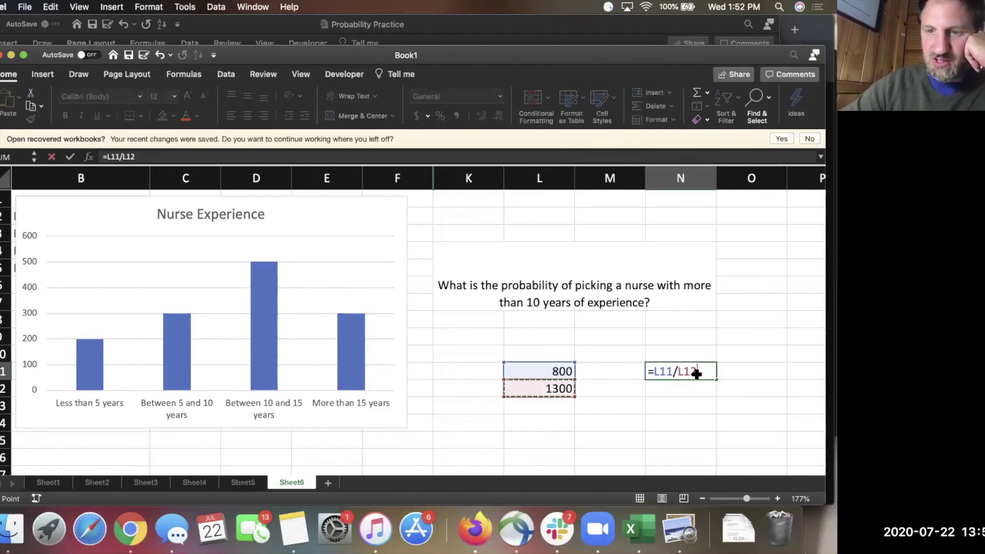
key(Return)
key(Up)
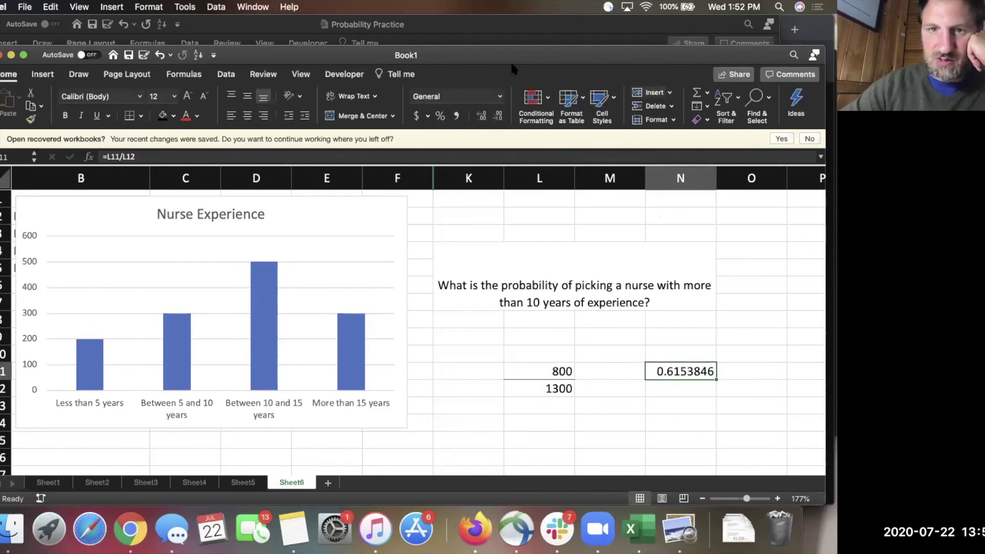
Format N11 as a percentage with one decimal place, showing 61.5%.
click(440, 116)
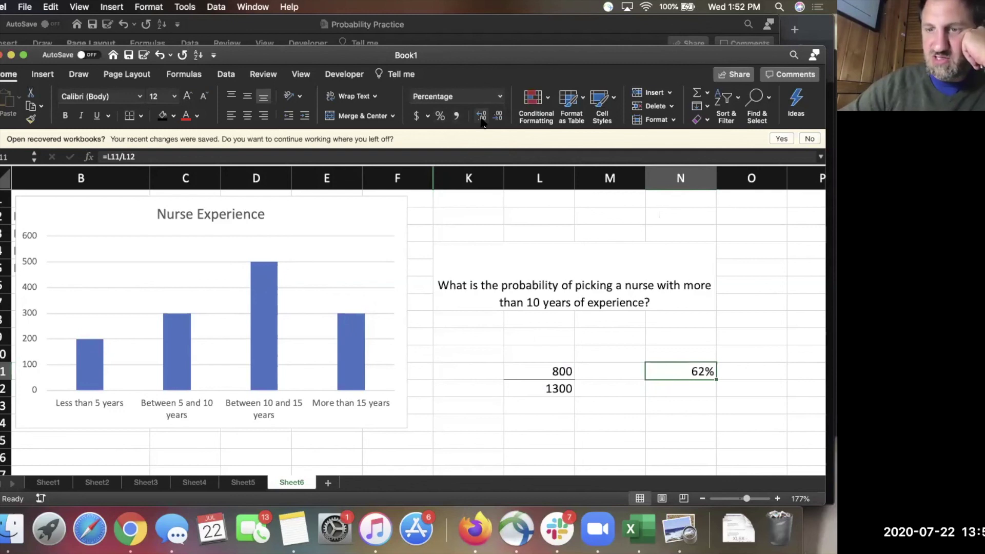
click(482, 118)
click(497, 117)
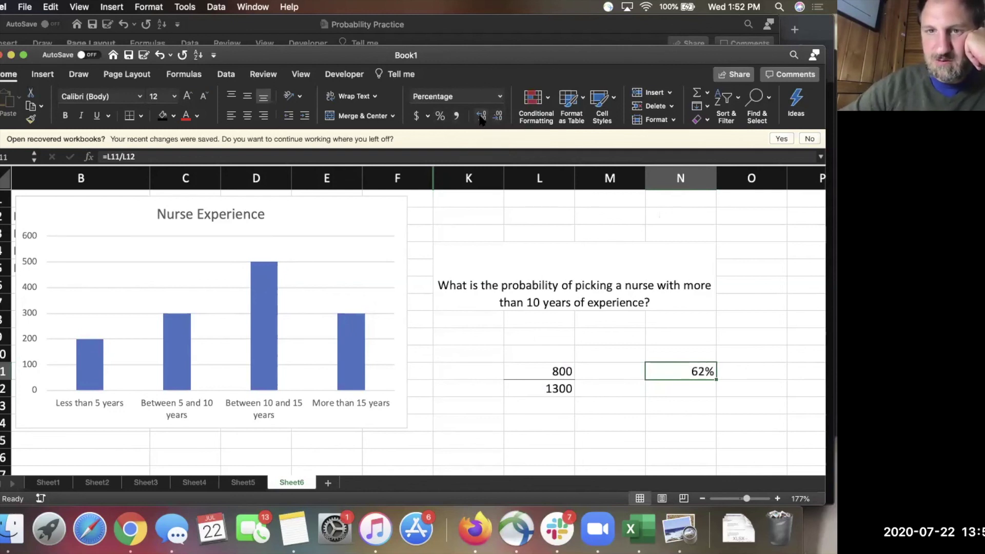
click(485, 118)
click(498, 117)
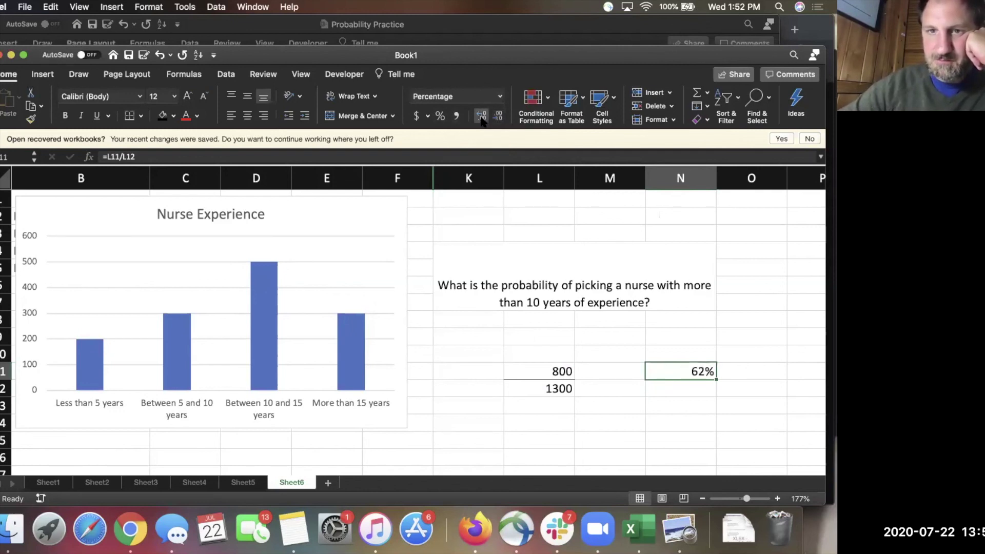
click(483, 118)
click(498, 118)
click(485, 118)
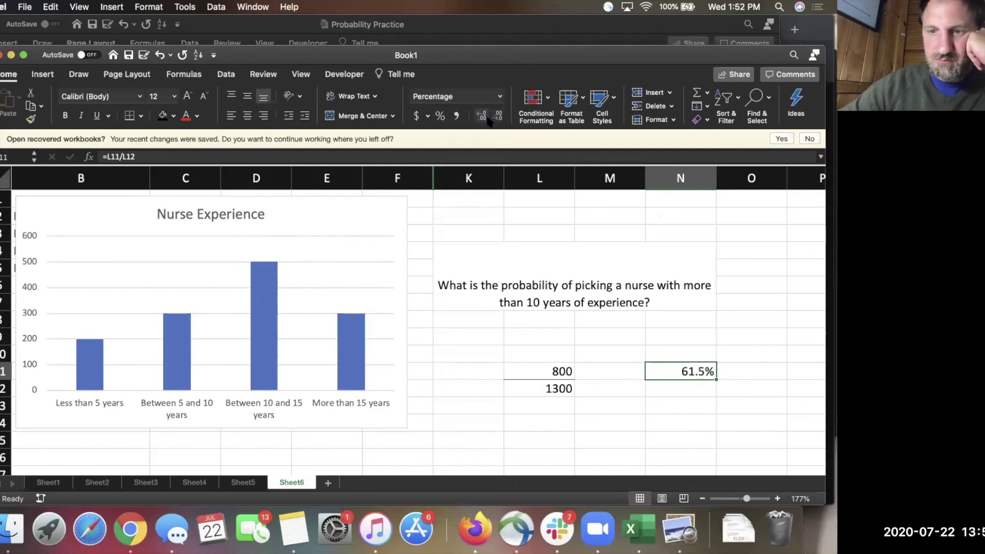